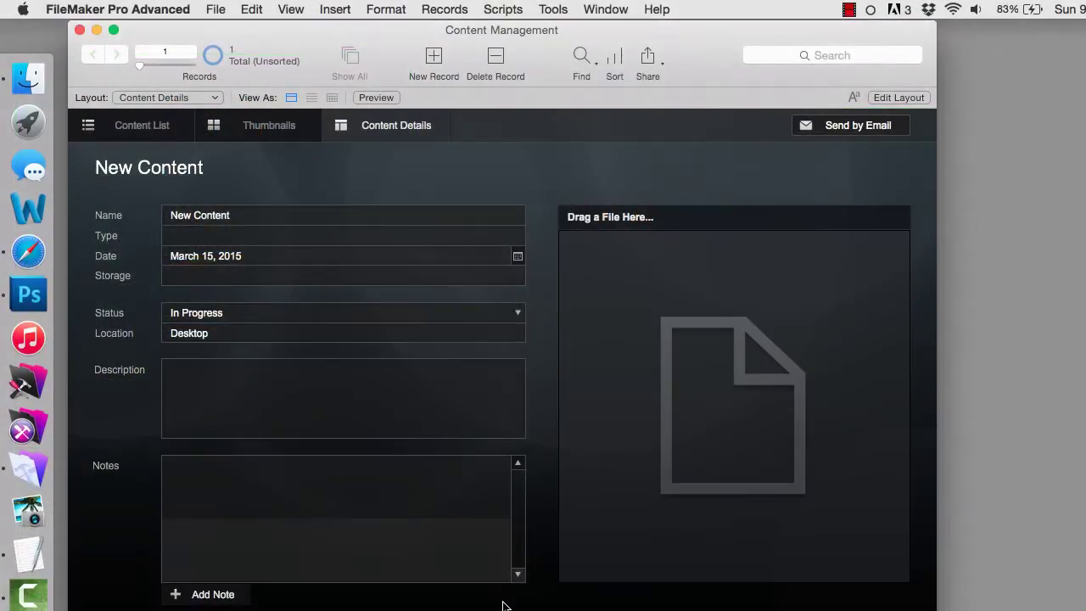
Open the database definition and examine the Content Management and Notes tables, including the Content Management field list
key("super+shift+d")
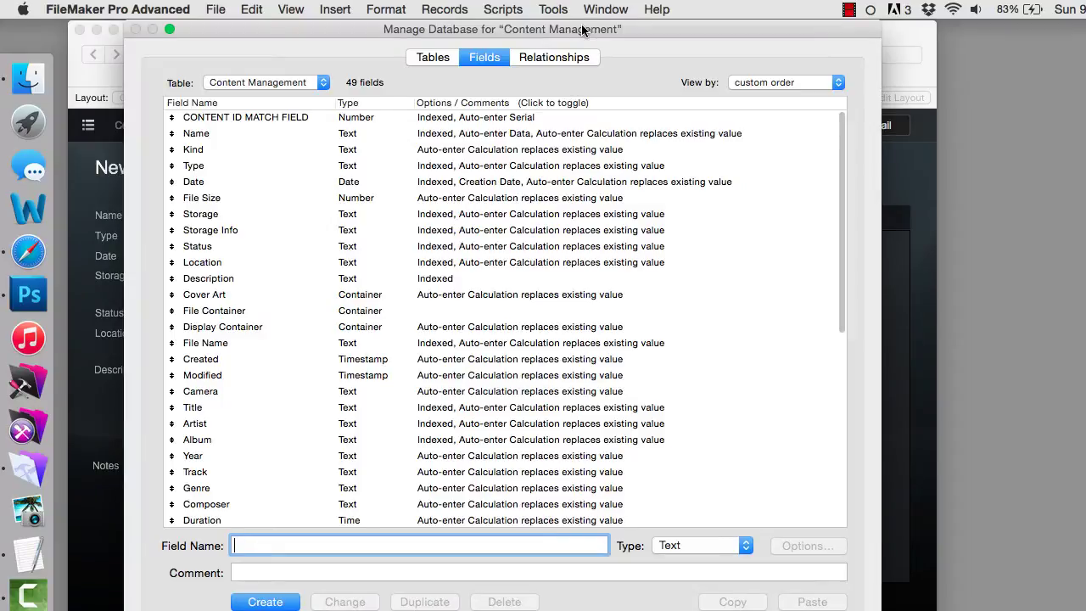
left_click_drag(584, 28, 601, 29)
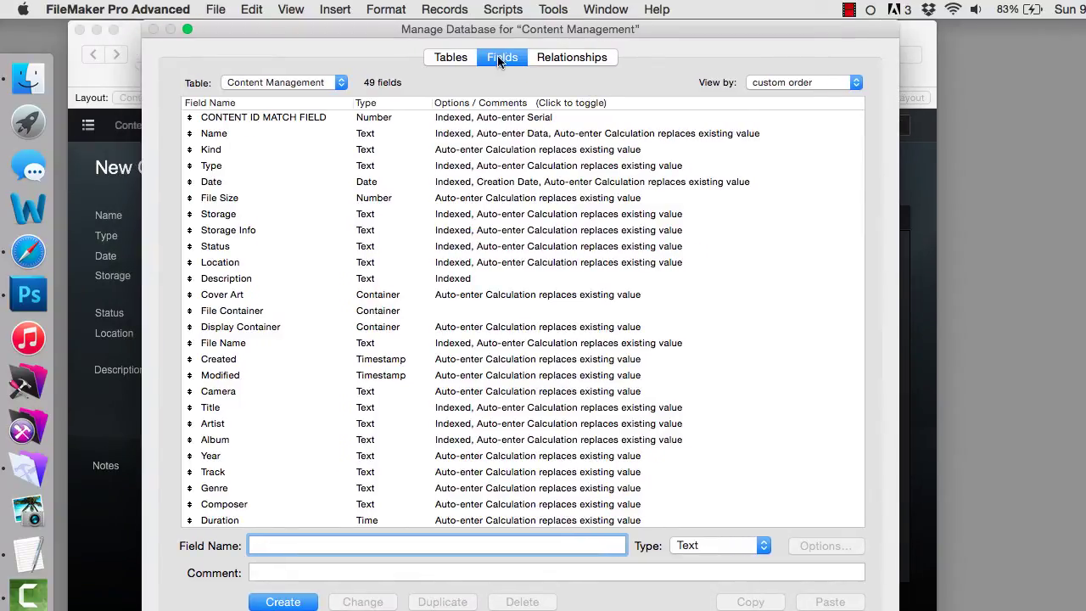
left_click(449, 58)
left_click(281, 137)
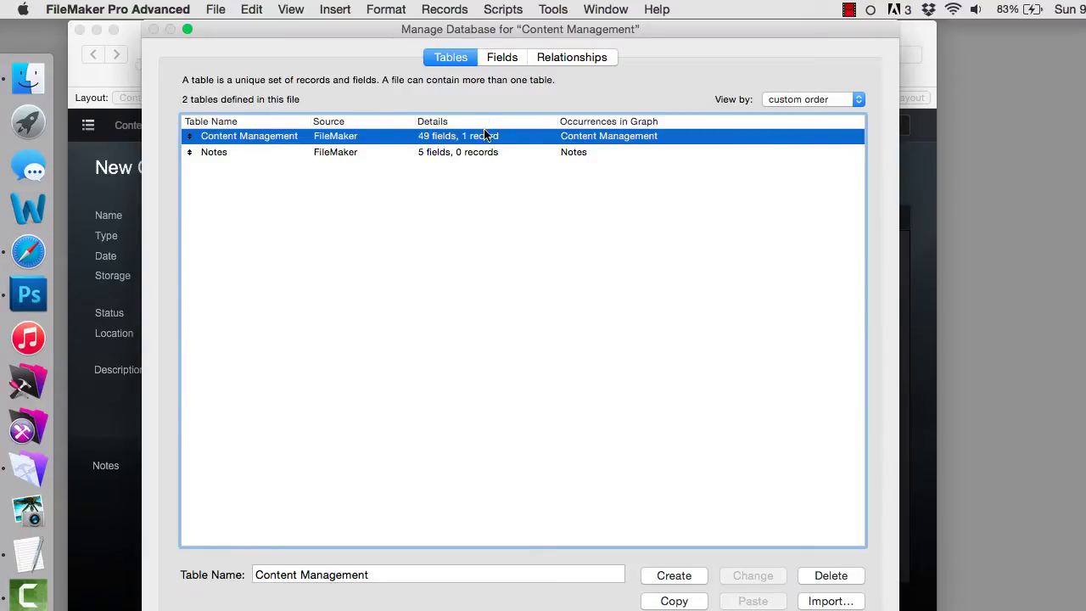
left_click(507, 62)
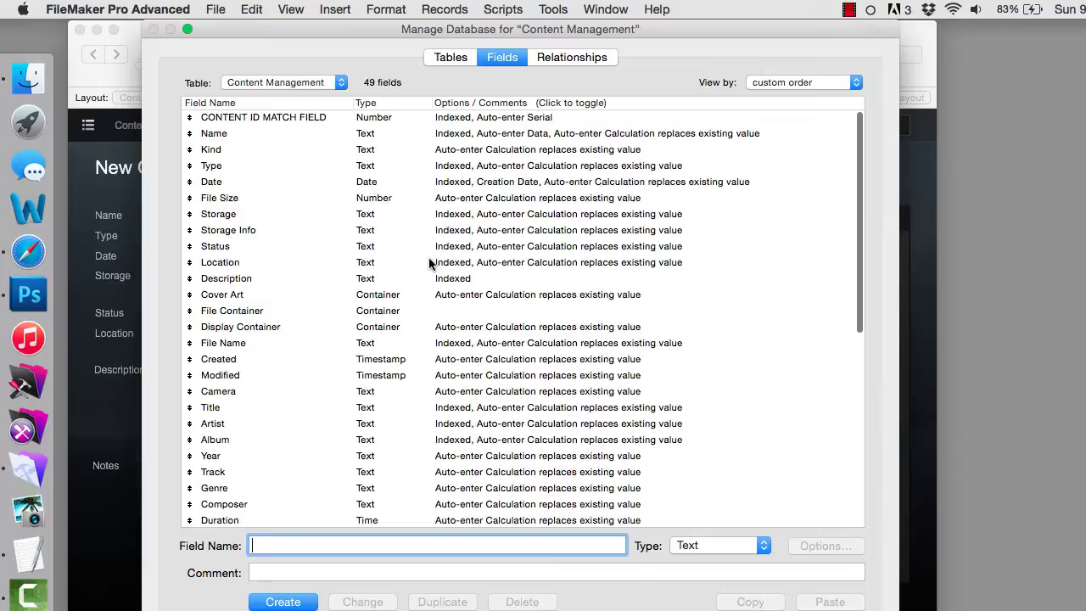
left_click(463, 58)
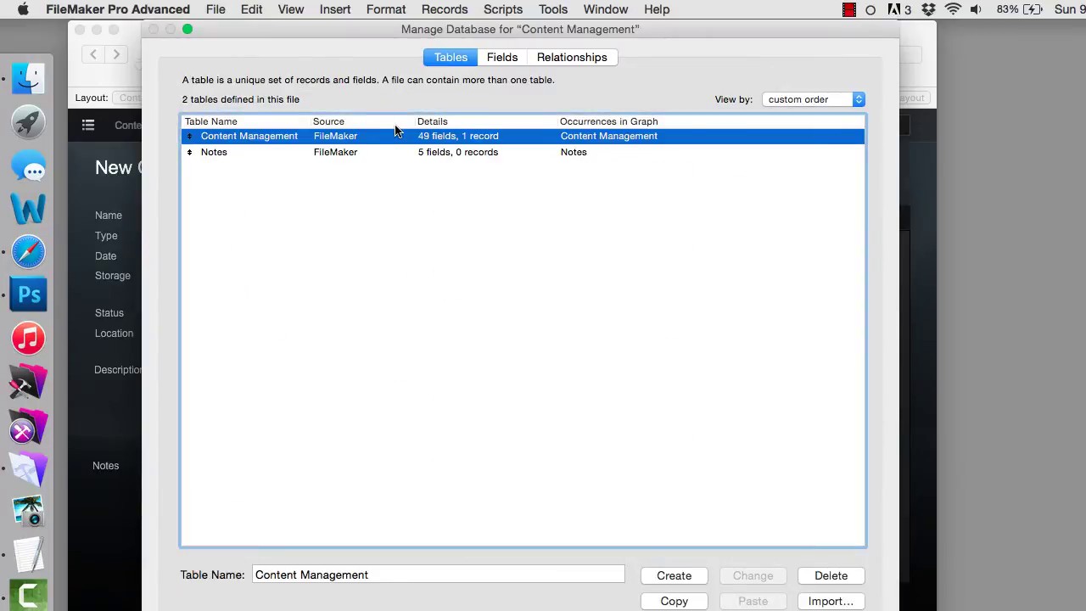
left_click(332, 152)
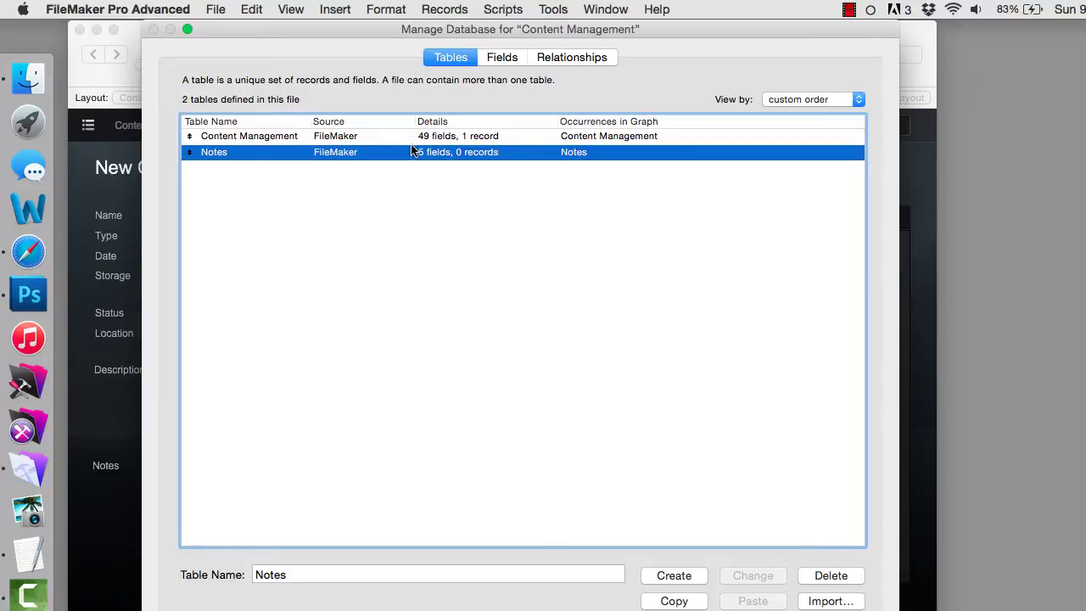
Examine the settings of the relationship between Content Management and Notes, then close the database definition without changing it
left_click(567, 58)
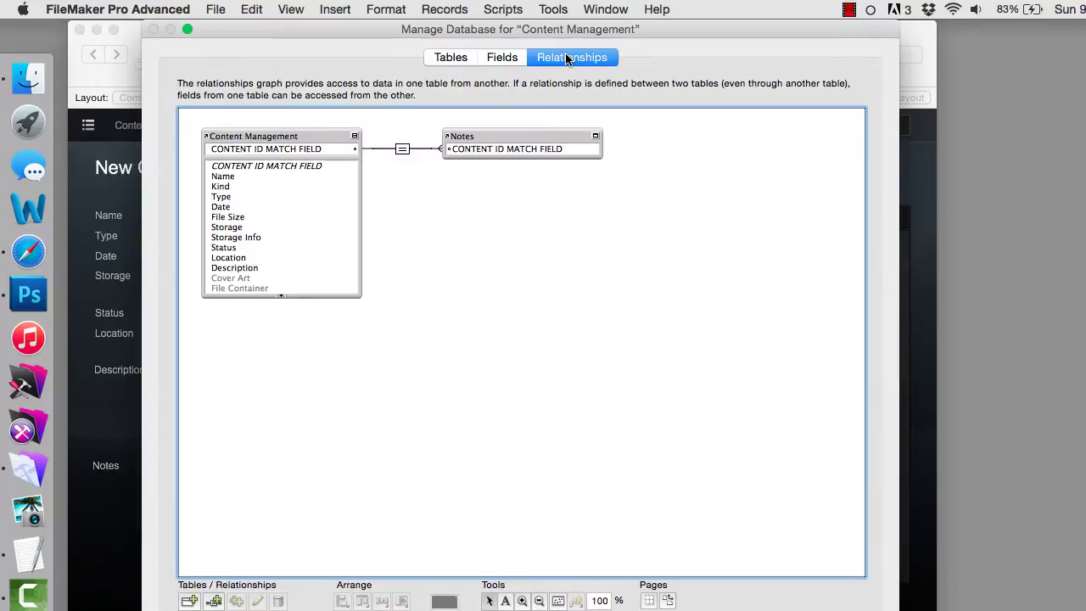
left_click(413, 256)
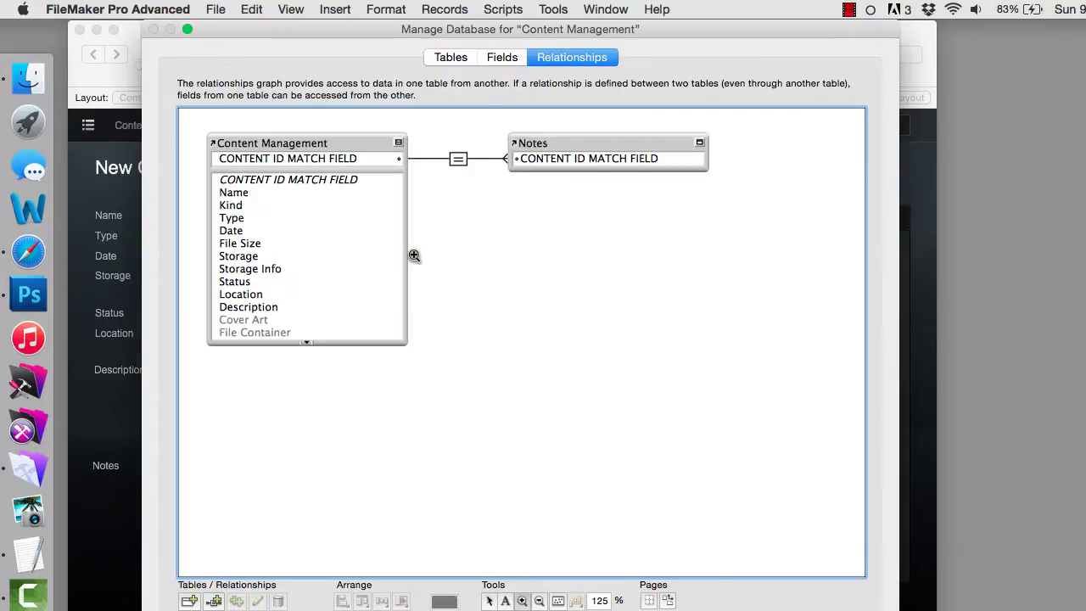
left_click(414, 255)
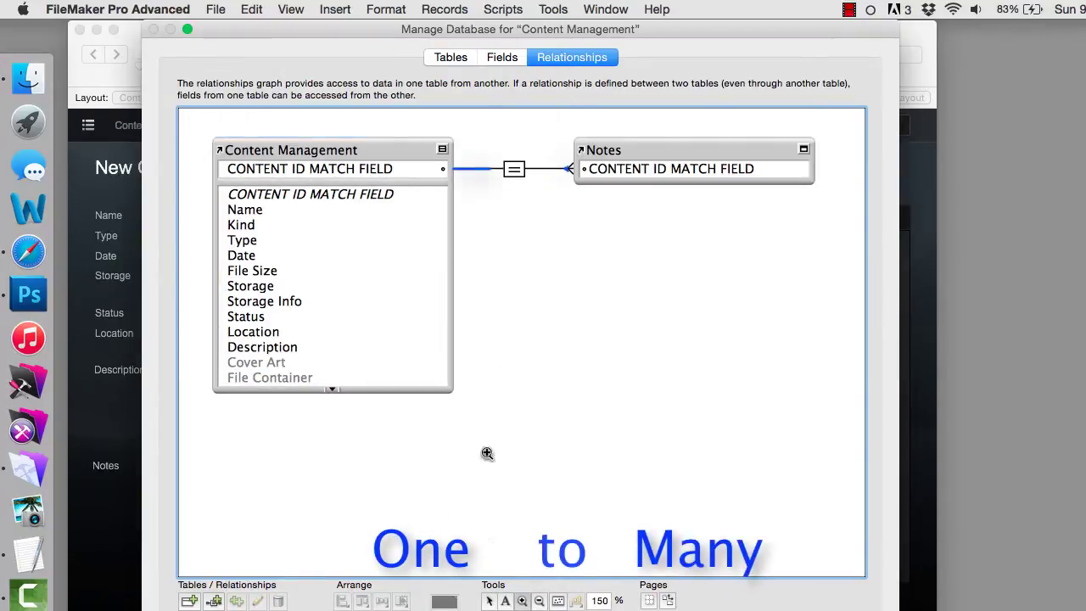
left_click(491, 601)
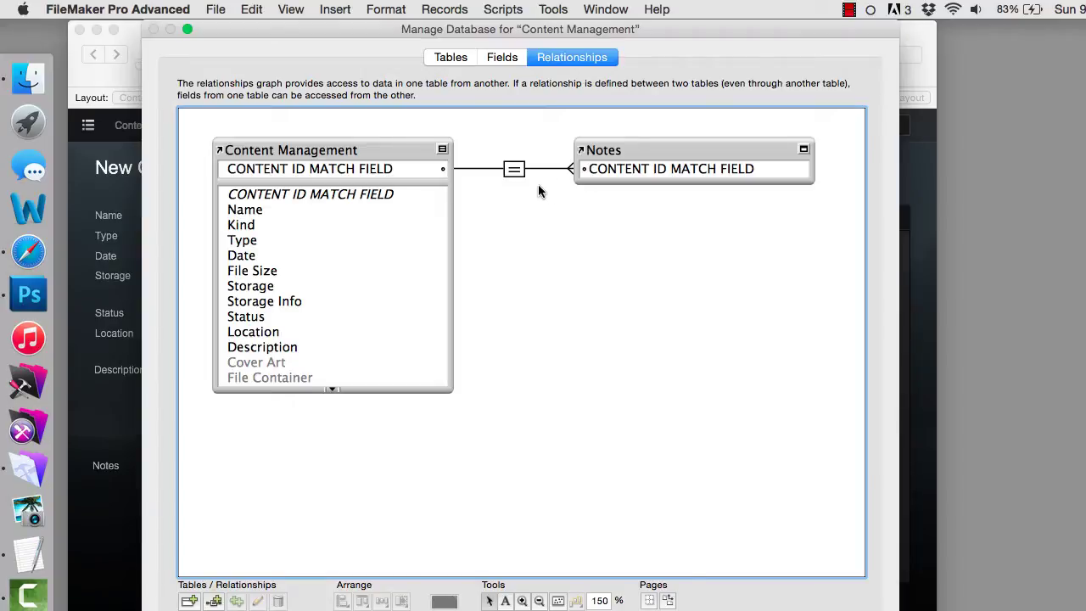
left_click(515, 171)
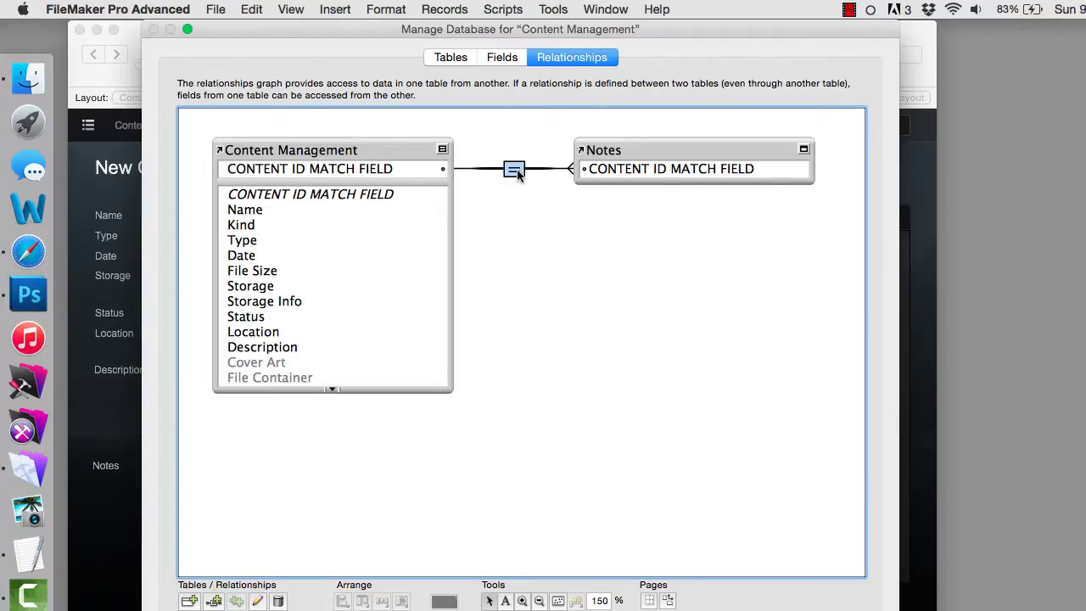
double_click(516, 170)
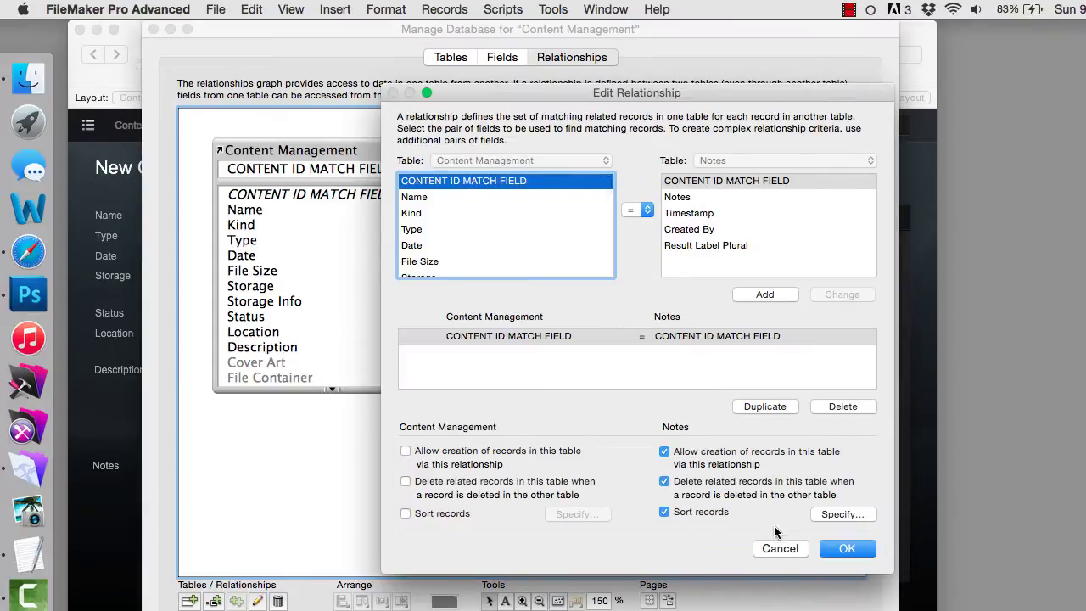
left_click(775, 548)
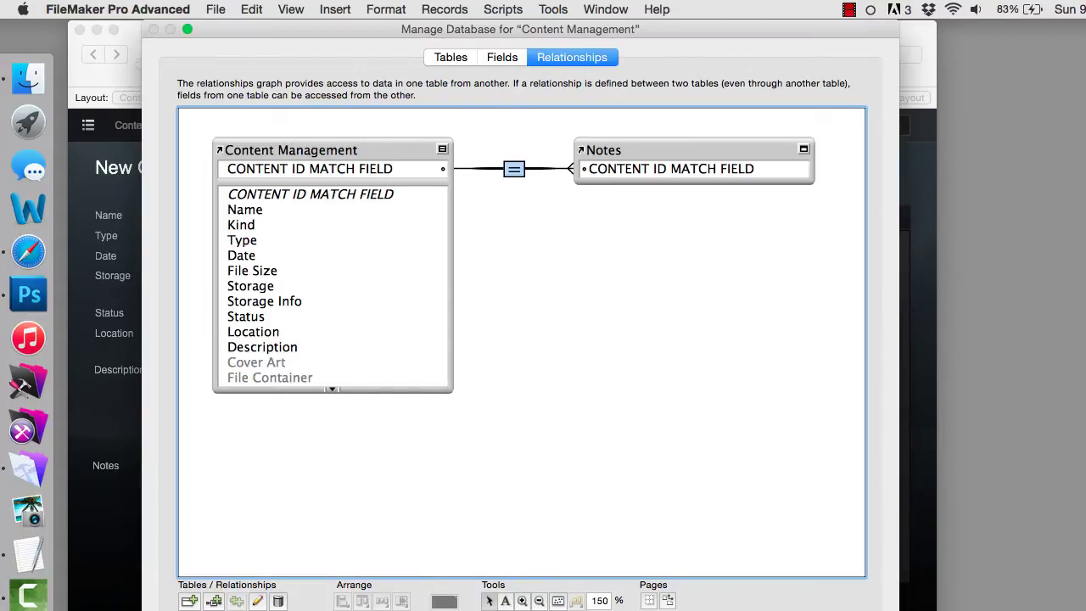
key("Return")
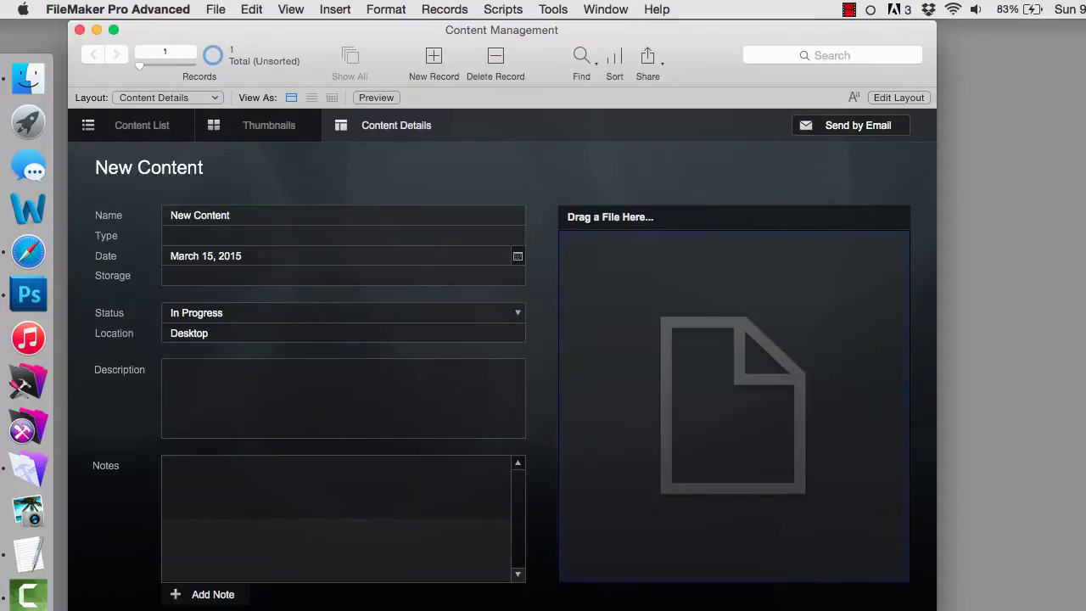
Insert IMG_0559.JPG from Finder into the current record's file container and return to the database
left_click(683, 412)
key("super+Tab")
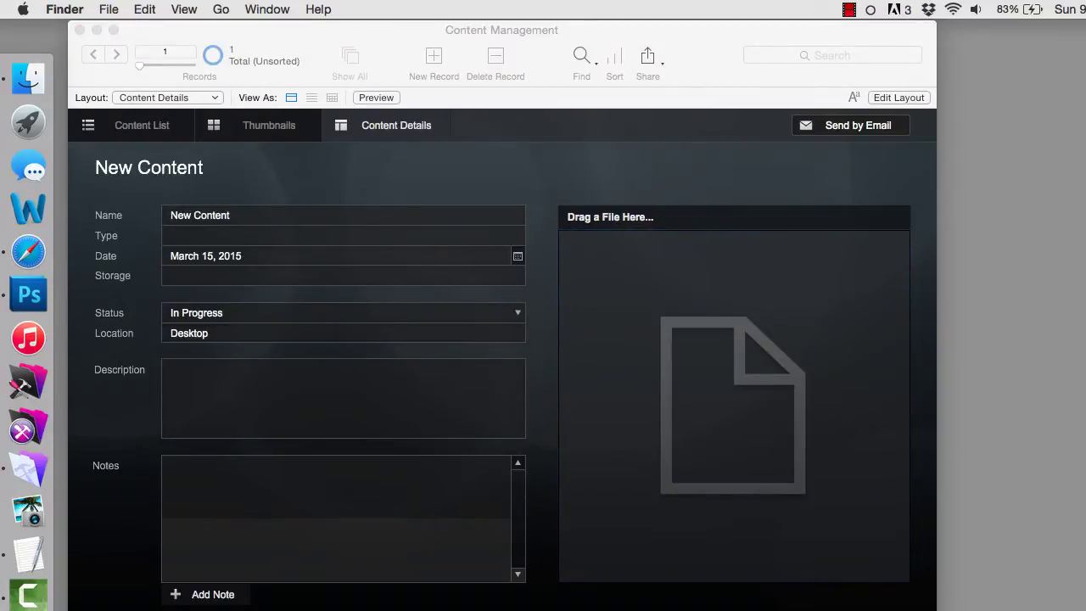
left_click_drag(1082, 526, 712, 320)
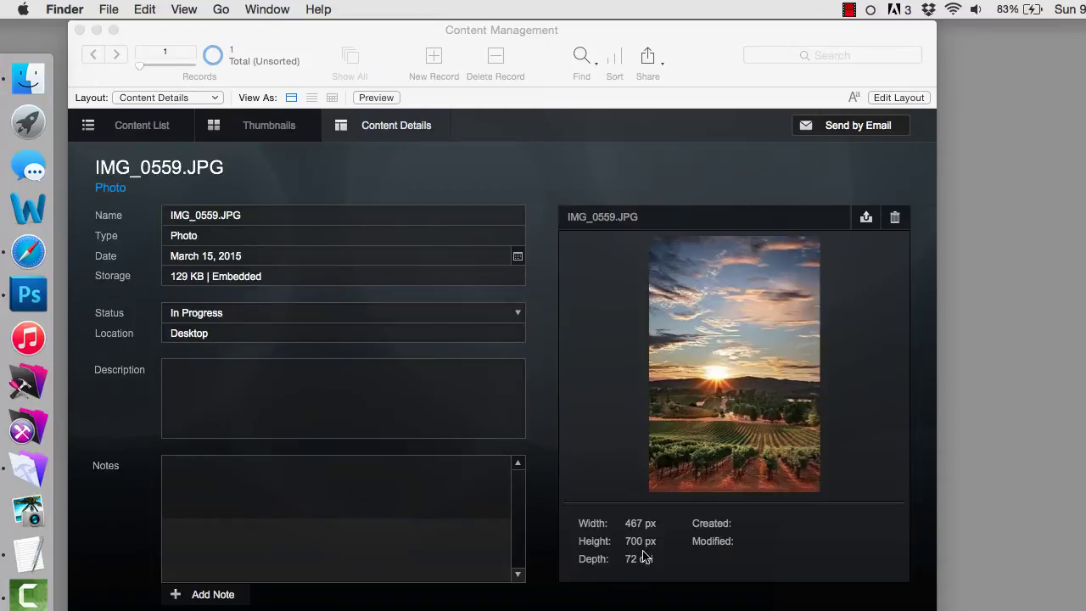
key("super+Tab")
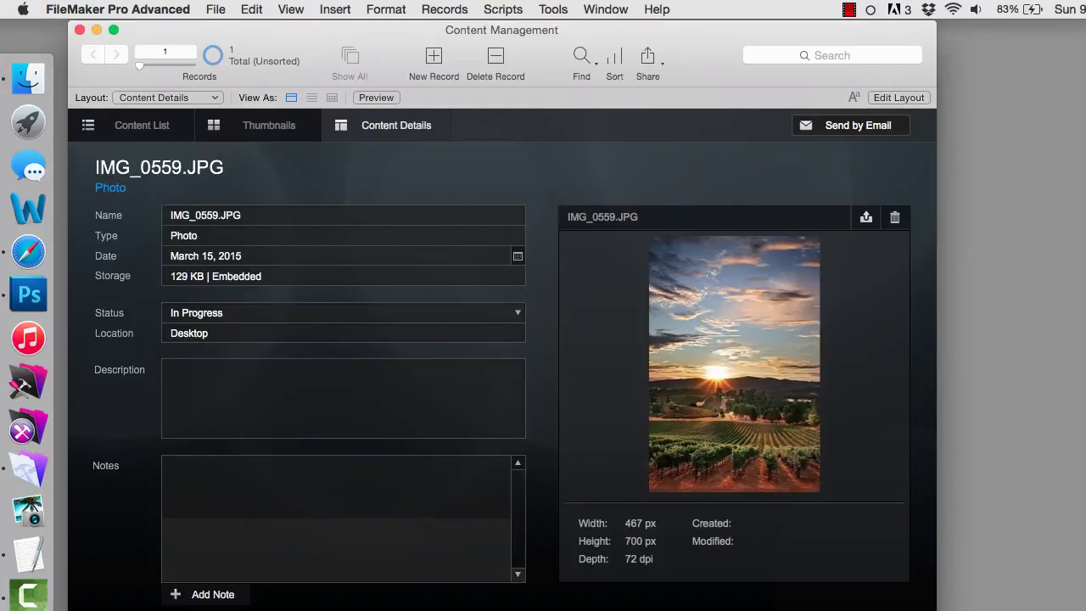
key("super+Tab")
key("super+Tab")
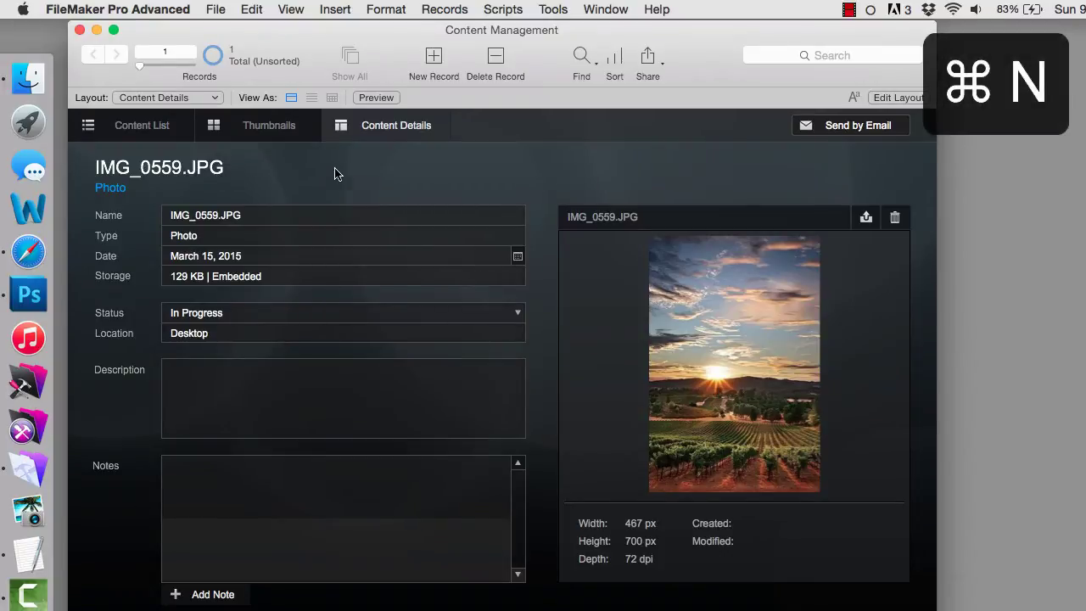
Create a new record and insert clickworks_naming_conventions_v7.0_1.pdf into its file container
left_click(436, 52)
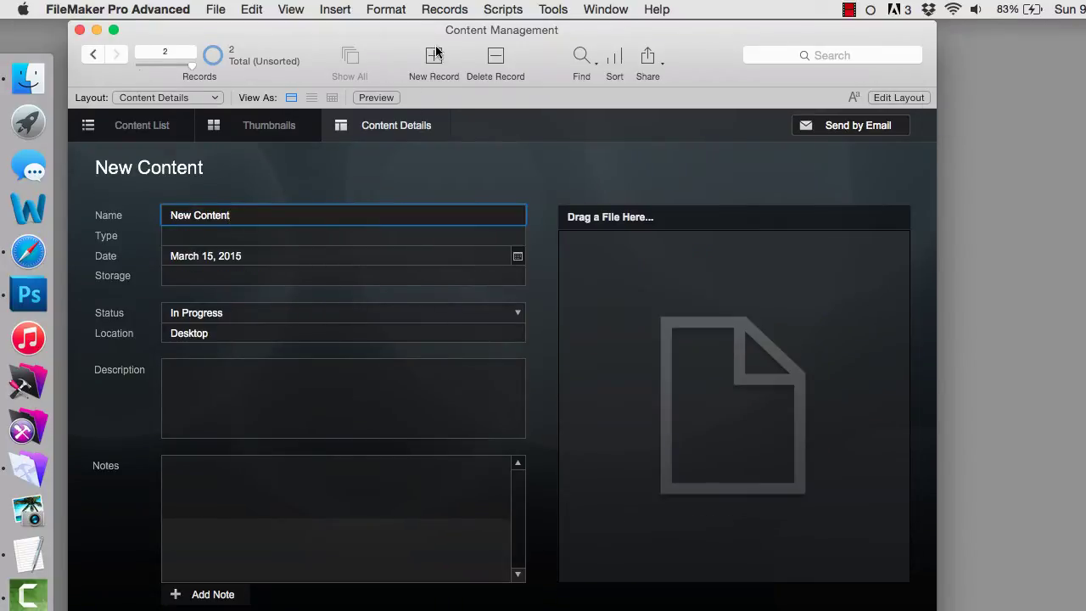
left_click(709, 168)
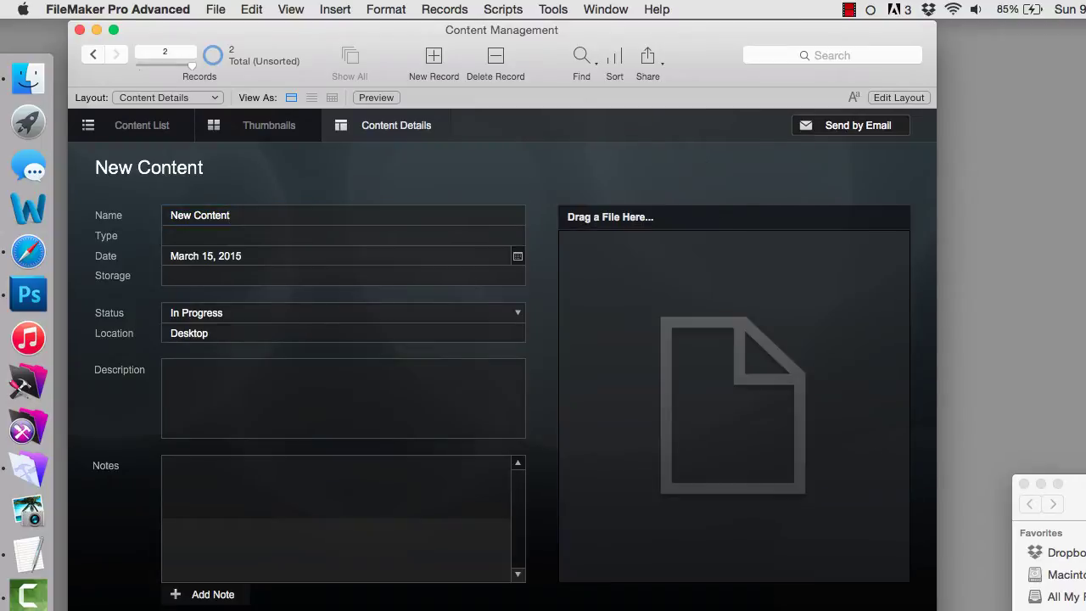
left_click_drag(1078, 508, 741, 434)
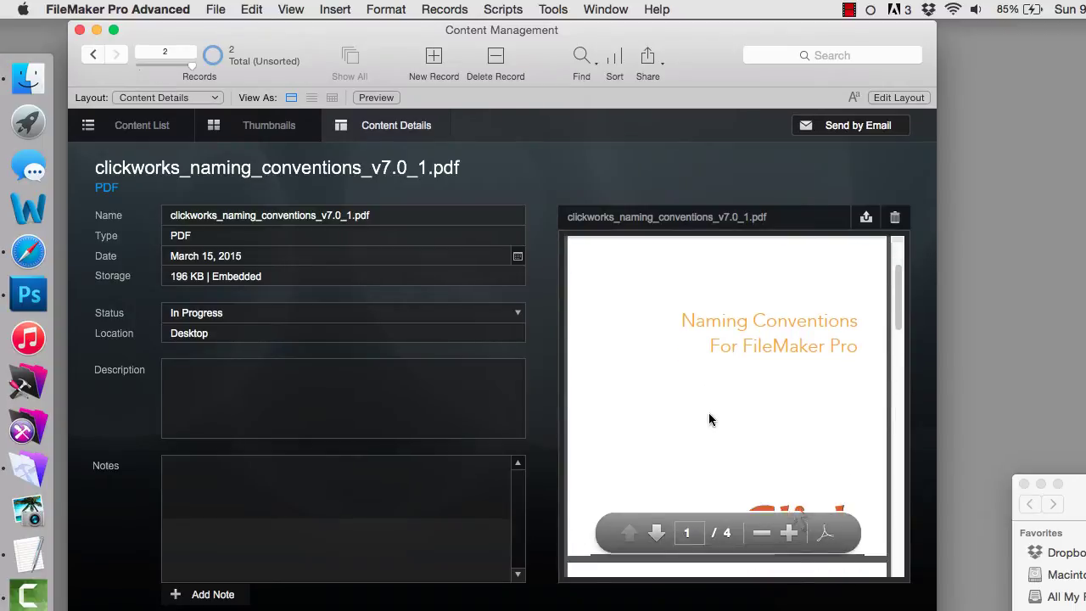
scroll(711, 419, "down", 5)
scroll(710, 419, "down", 6)
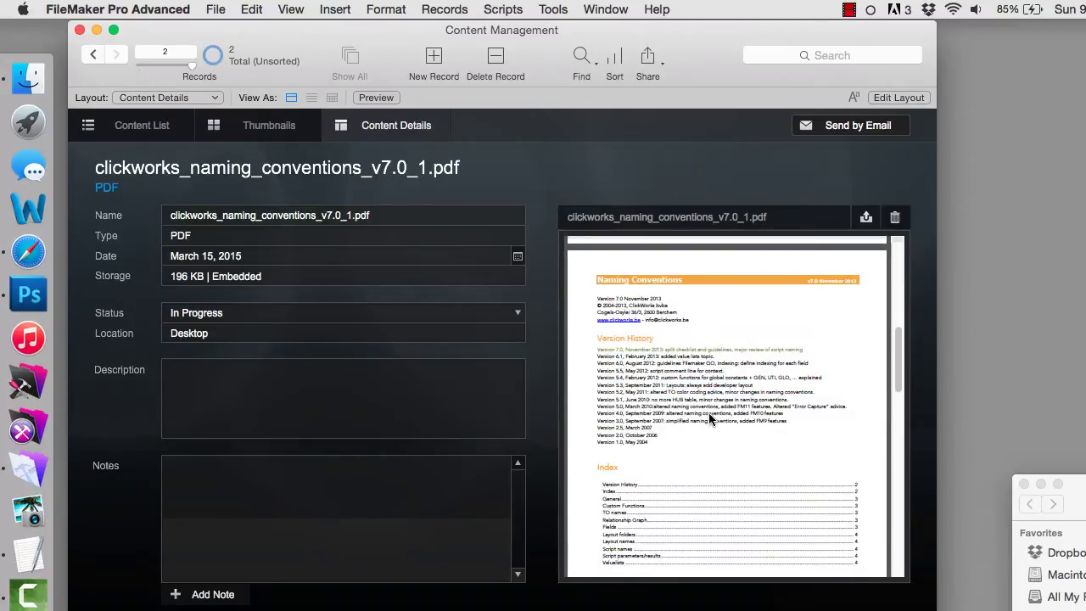
scroll(708, 413, "down", 6)
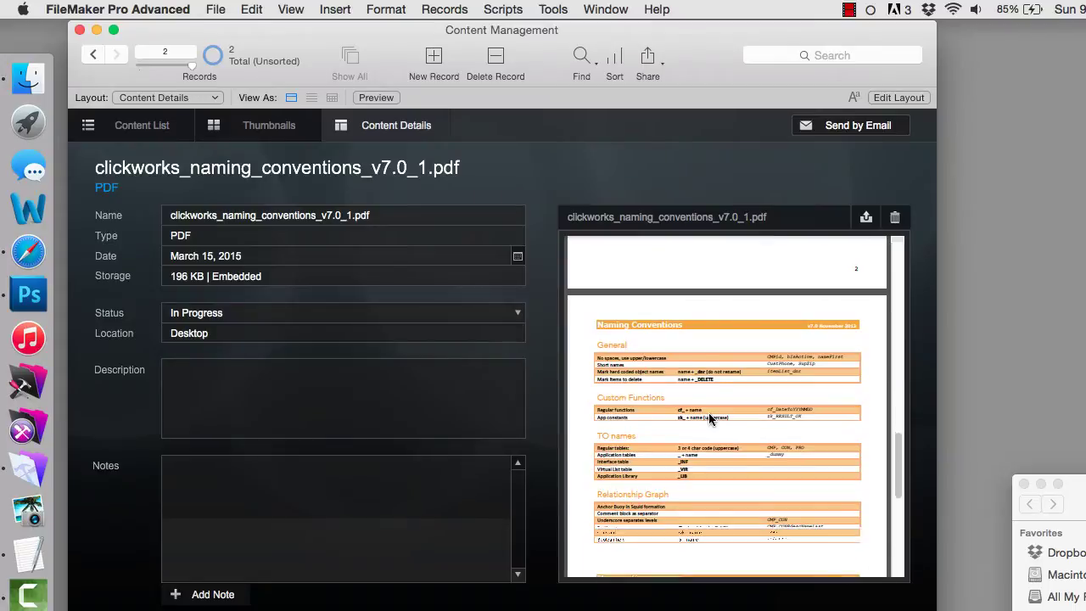
scroll(708, 413, "up", 5)
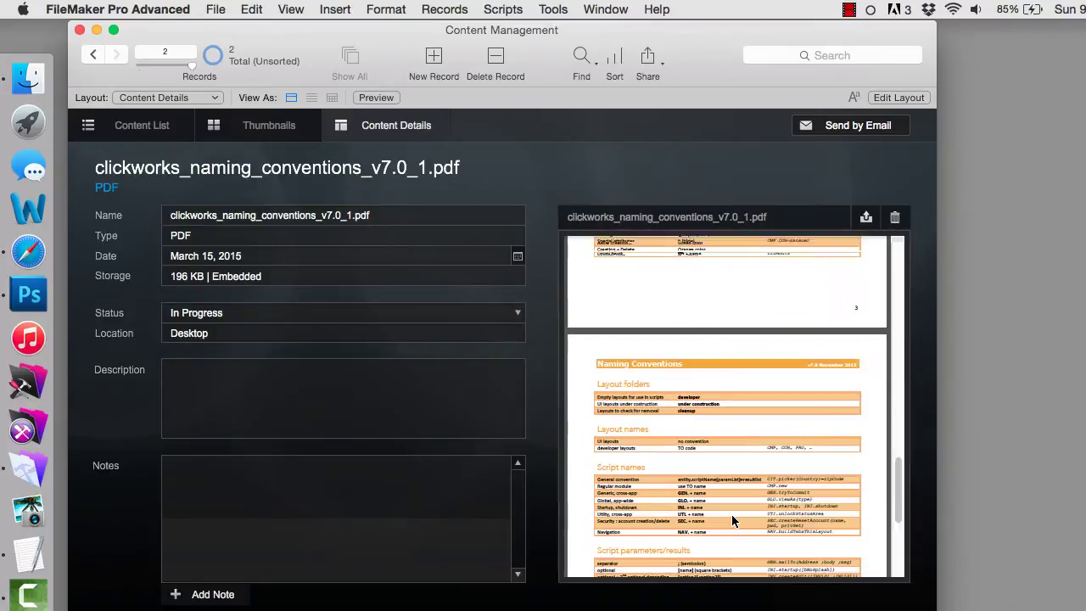
scroll(732, 519, "up", 10)
Create another record and insert the FileMaker Security Guide PDF from Finder into its file container
key("super+n")
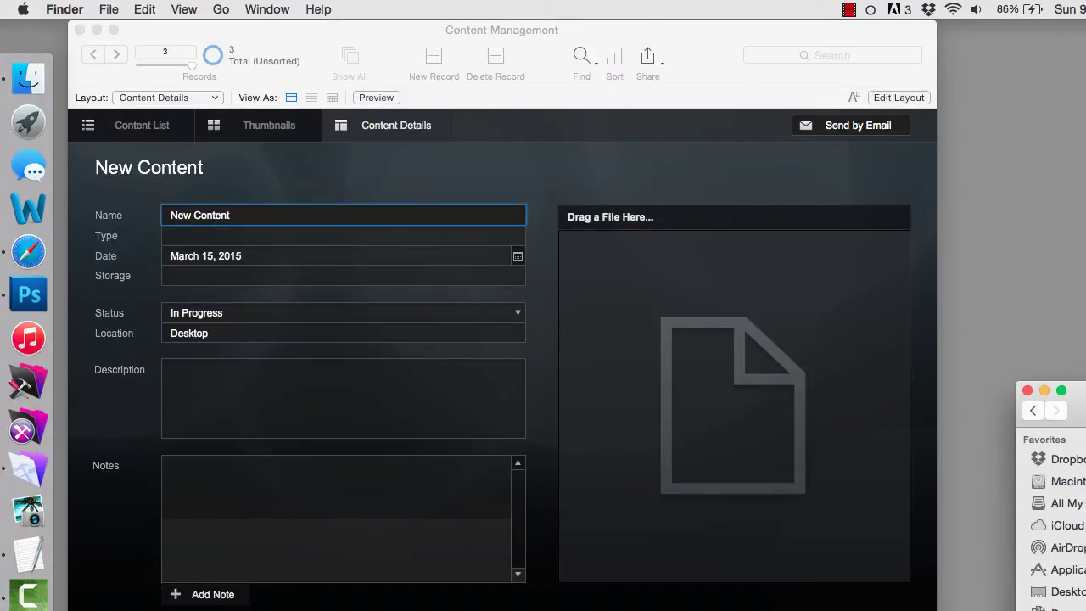
left_click_drag(1061, 543, 788, 468)
scroll(638, 416, "down", 5)
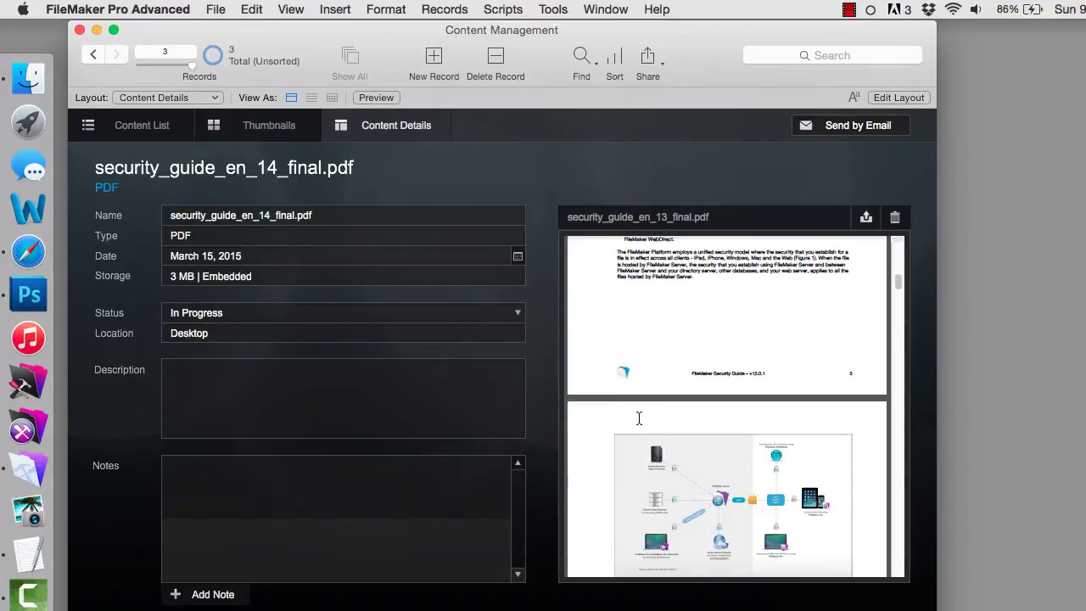
scroll(638, 418, "up", 15)
scroll(640, 422, "down", 8)
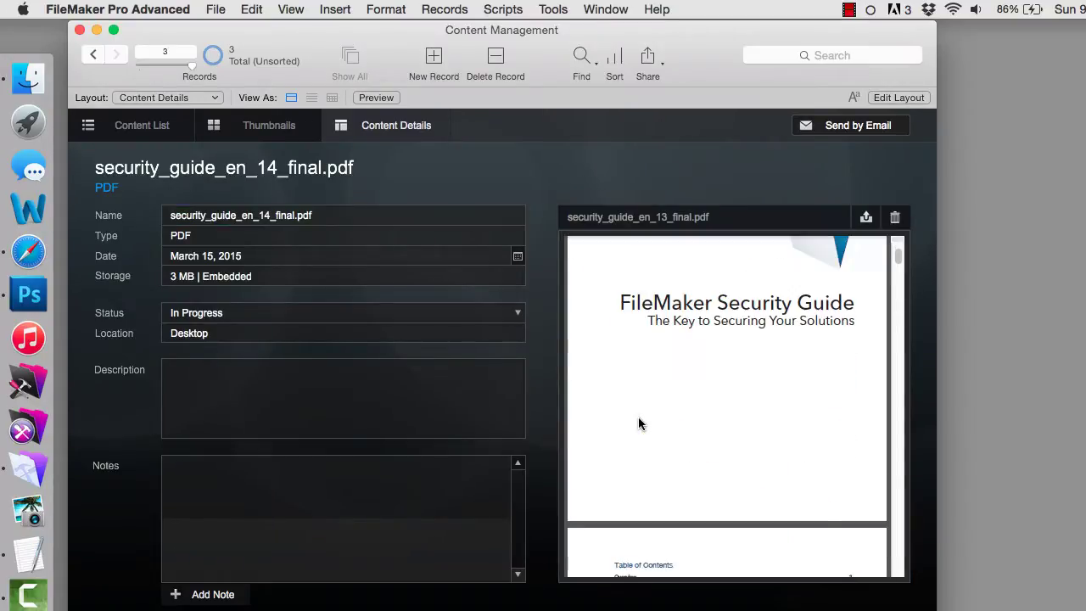
scroll(640, 422, "down", 4)
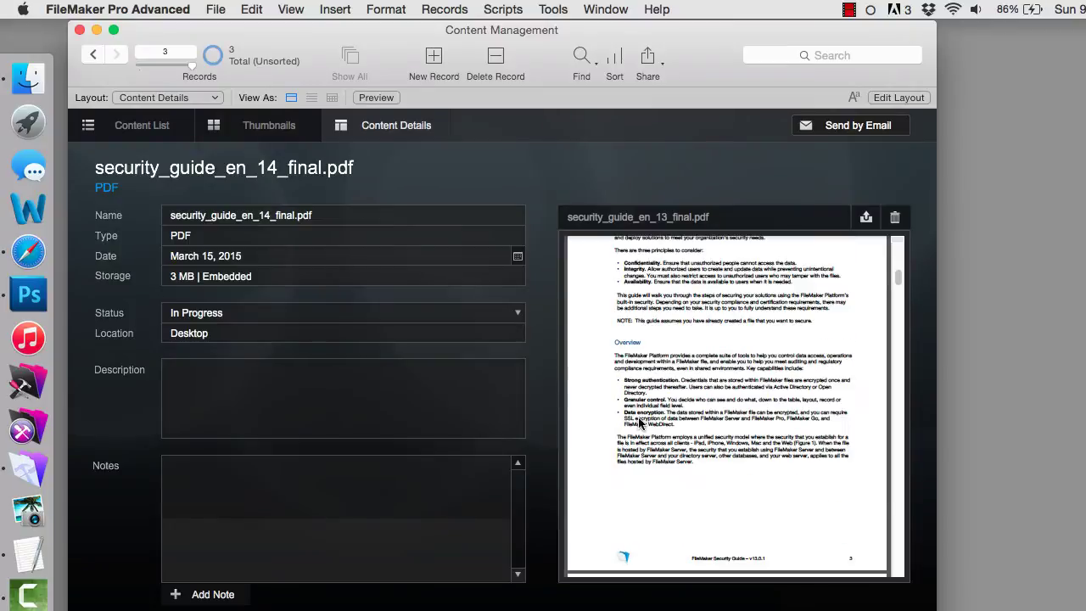
Browse back through the records to the IMG_0559.JPG photo and return to the Security Guide record
left_click(100, 55)
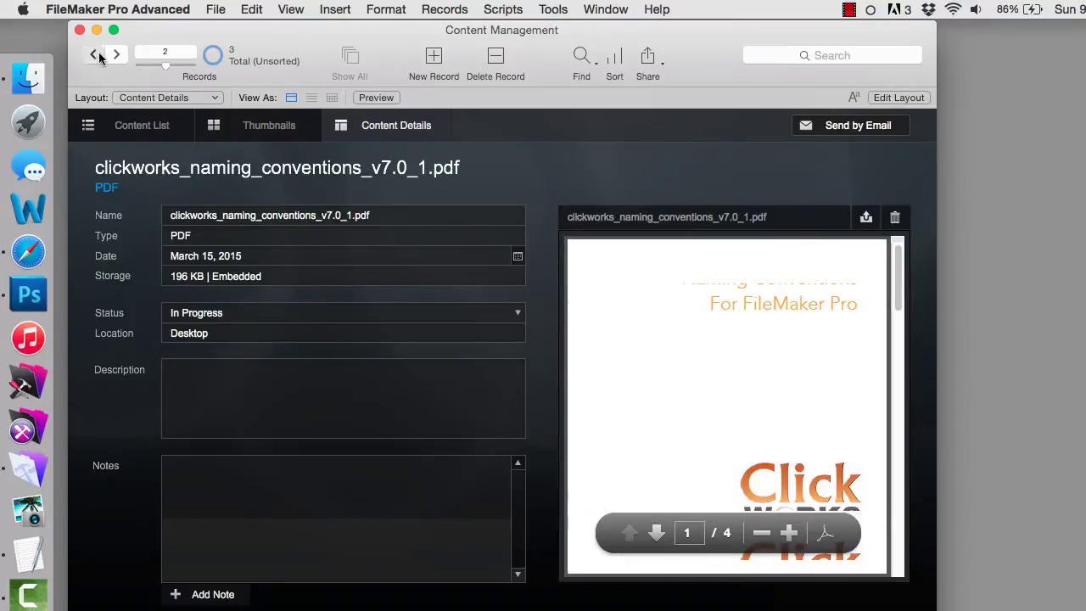
left_click(100, 56)
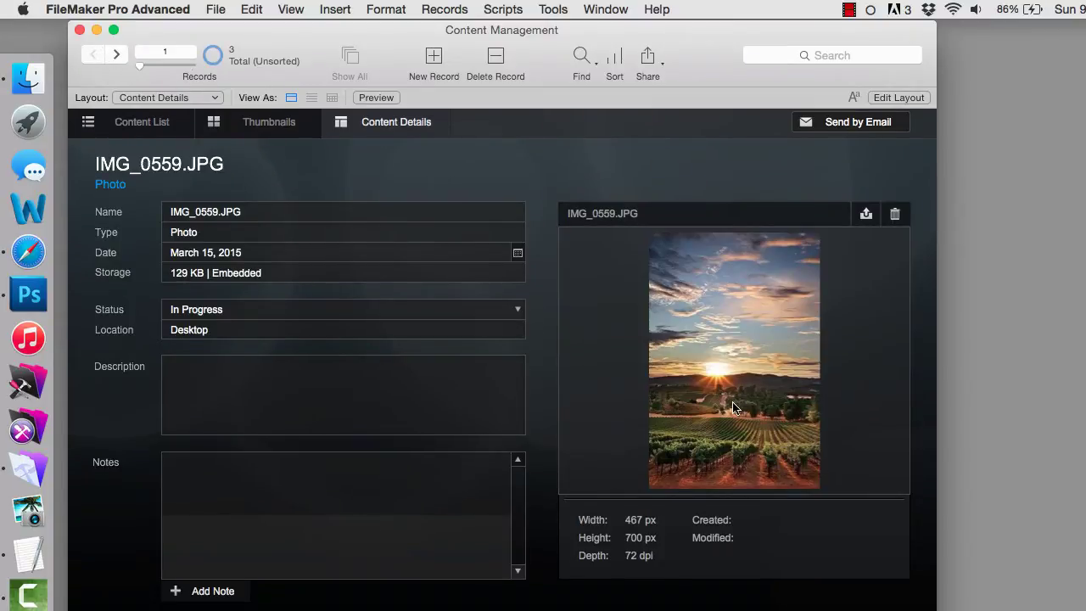
left_click(116, 53)
left_click(116, 53)
Create a record holding the audio file 02 Animals.mp3 and briefly play the track in its player
key("super+n")
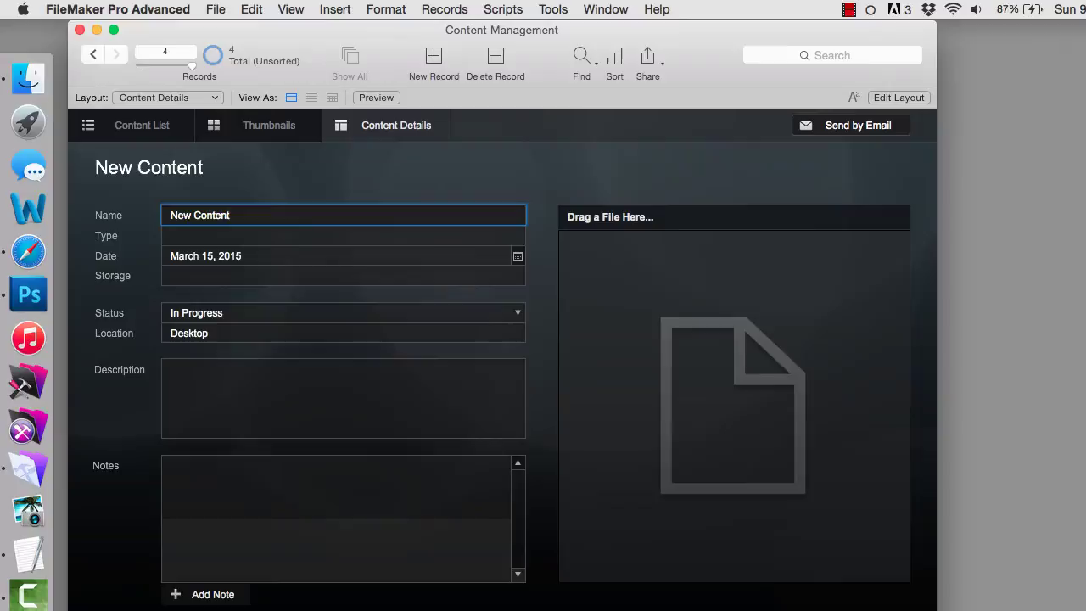
left_click_drag(844, 604, 683, 416)
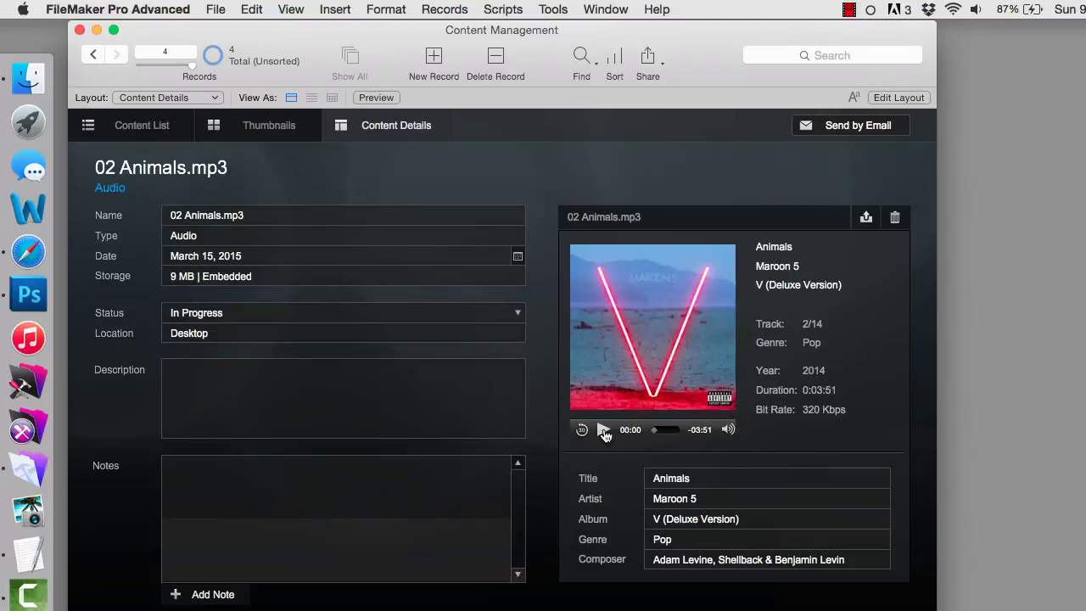
left_click(604, 430)
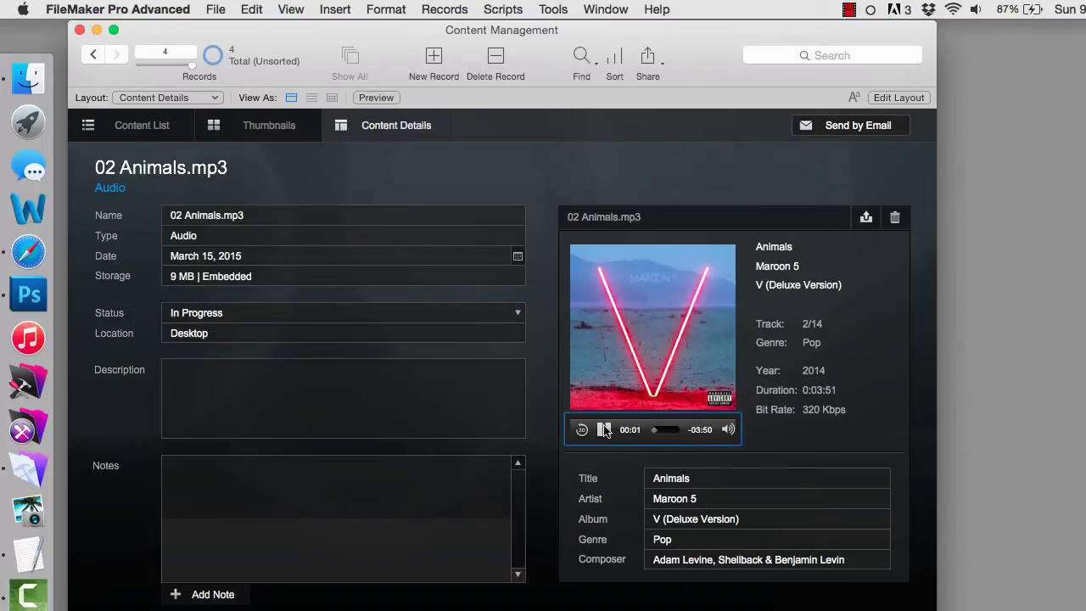
left_click(604, 430)
Create a new record and insert the document "SEO list for the Video Production Team.docx" into its file container
key("super+n")
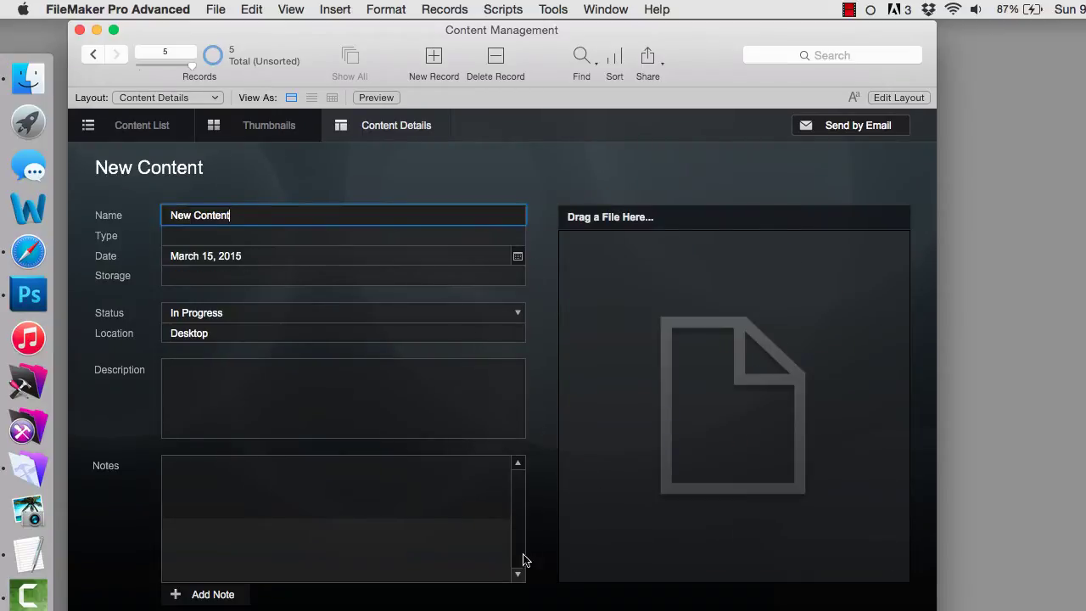
left_click_drag(1078, 416, 744, 422)
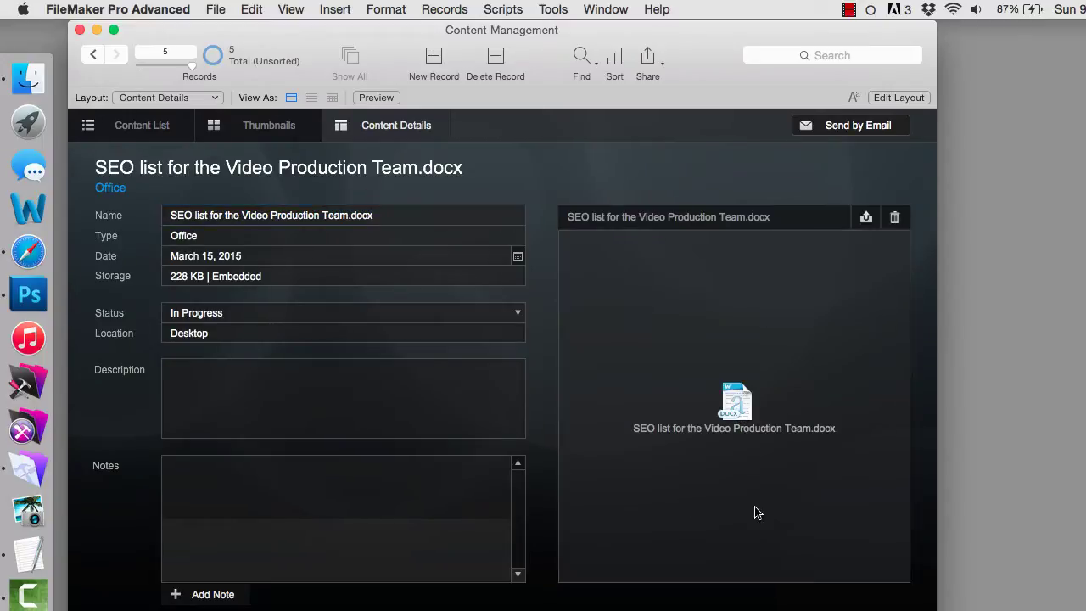
Show the formatting bar, switch the Content Details layout into Layout mode and move the Inspector clear of the layout objects
left_click(773, 466)
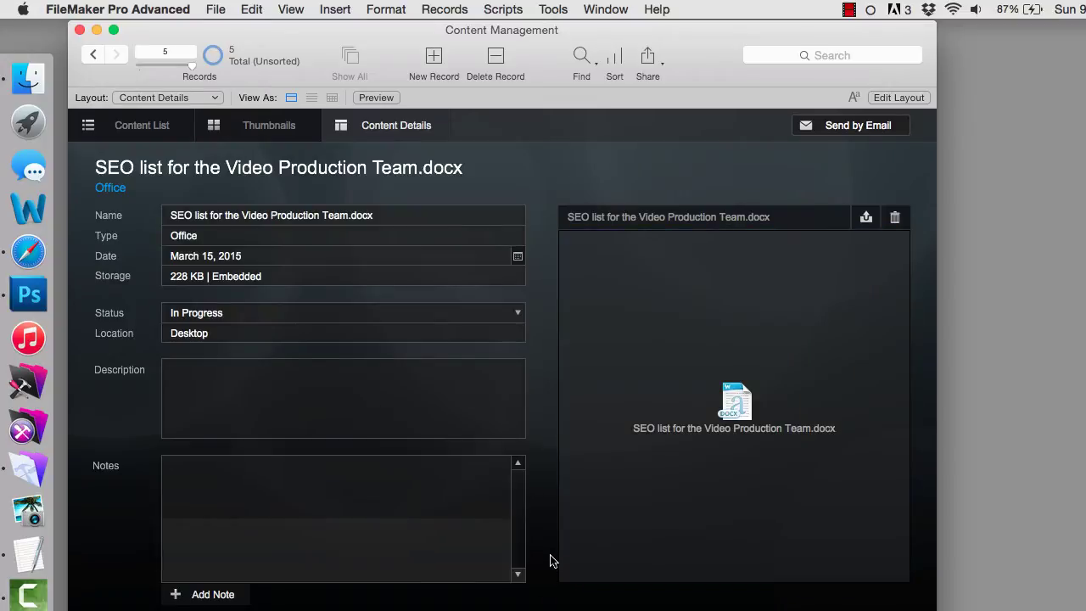
key("super+l")
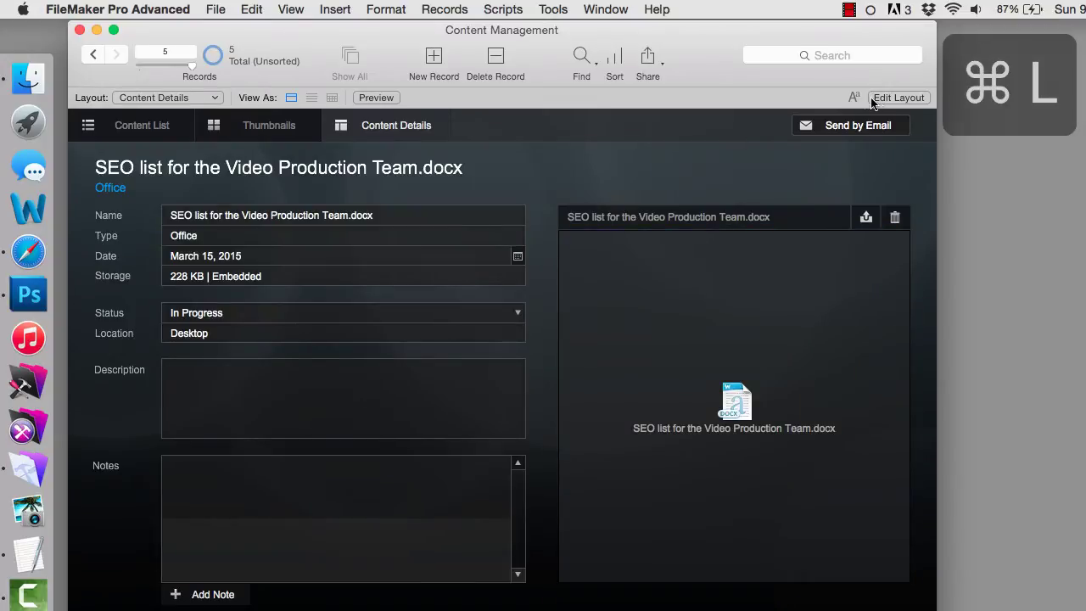
left_click(854, 98)
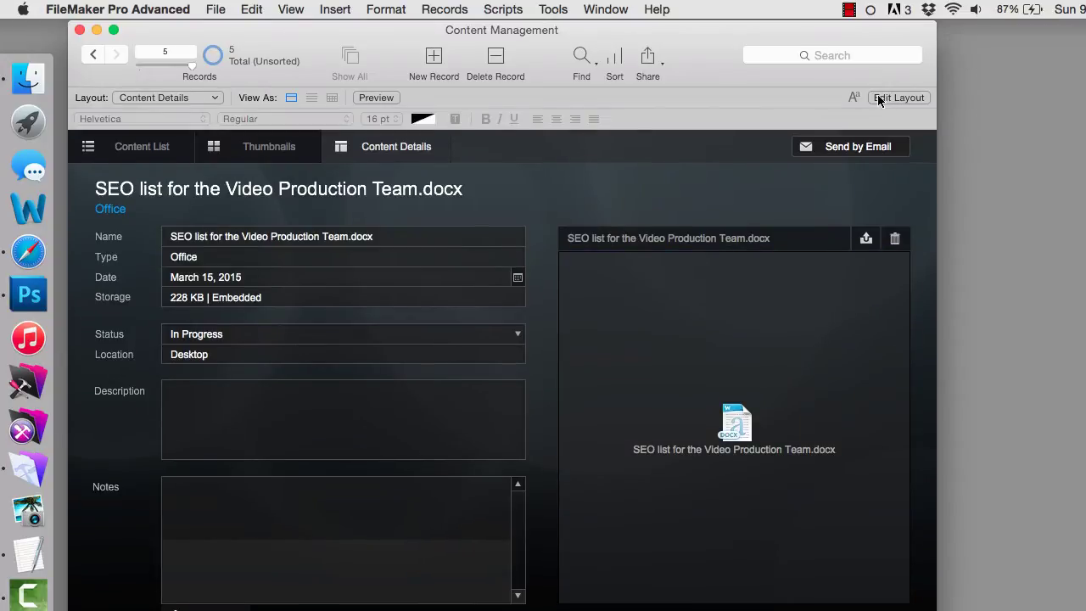
key("super+l")
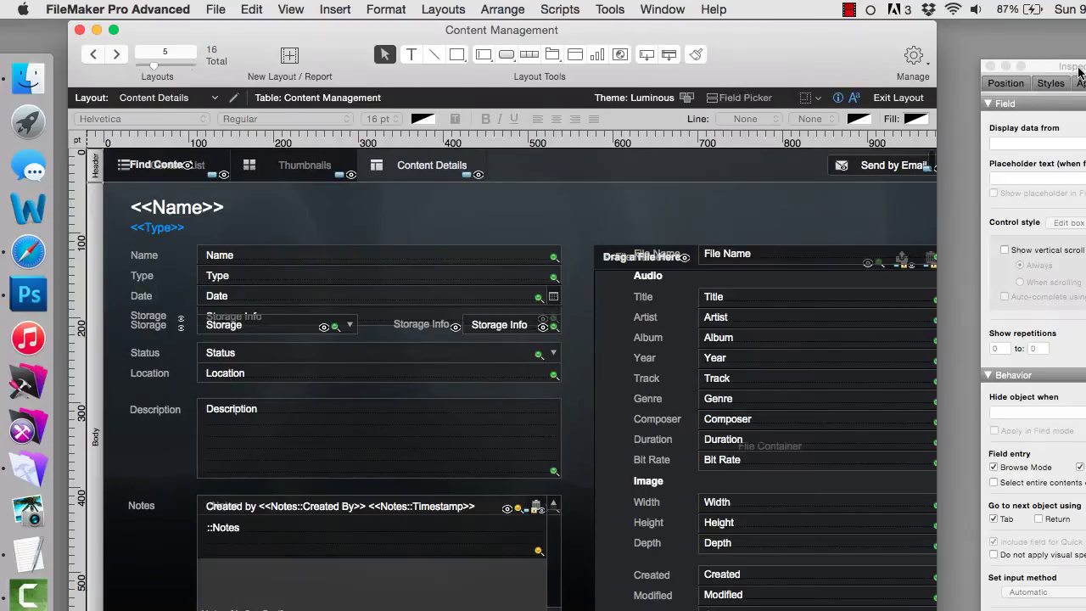
mouse_move(1043, 45)
left_mouse_down()
mouse_move(980, 27)
mouse_move(1034, 34)
left_mouse_up()
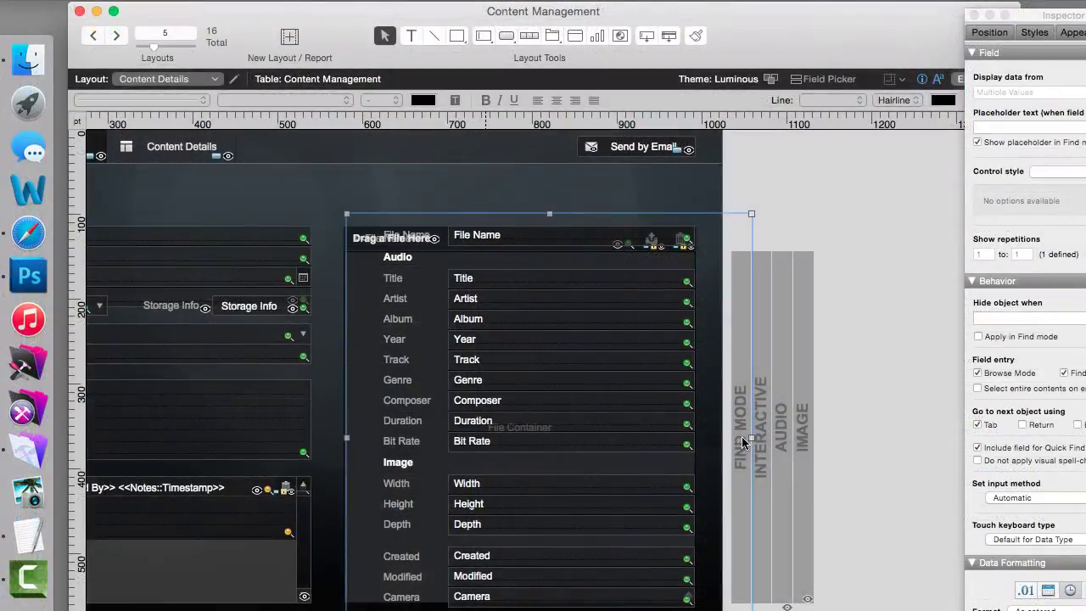
scroll(743, 441, "down", 1)
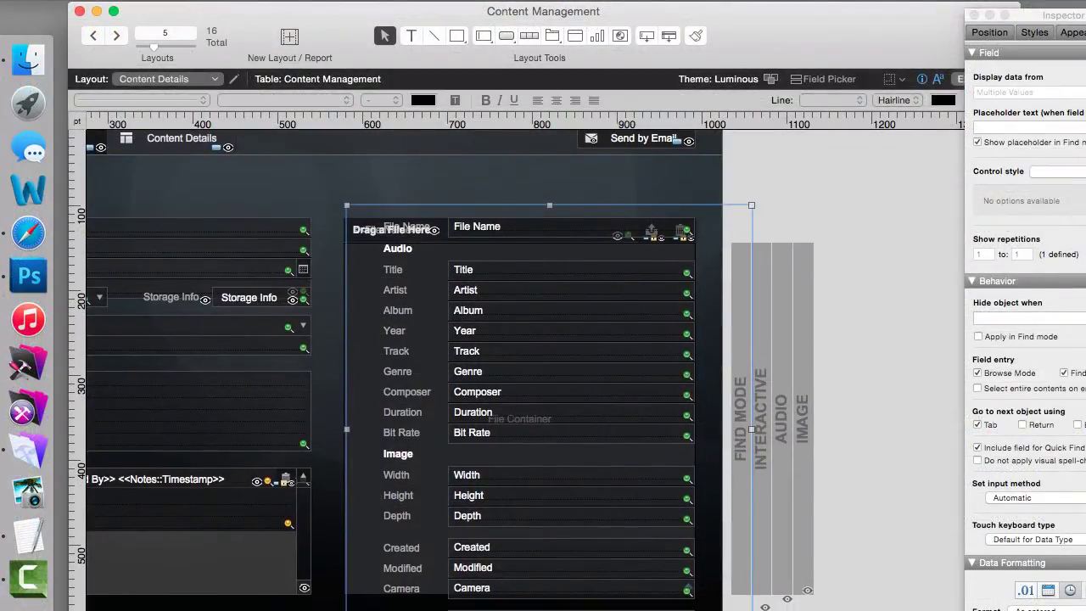
left_click_drag(1056, 15, 1085, 15)
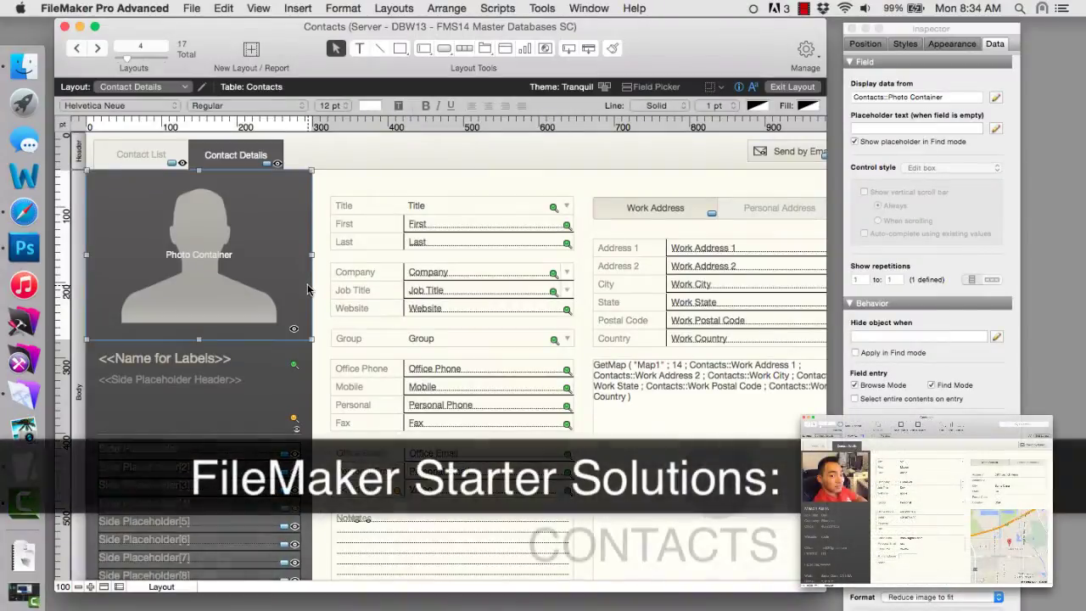
Examine the Photo Container and the side panel objects beneath it on the Contact Details layout
double_click(308, 280)
key("Escape")
left_click(303, 347)
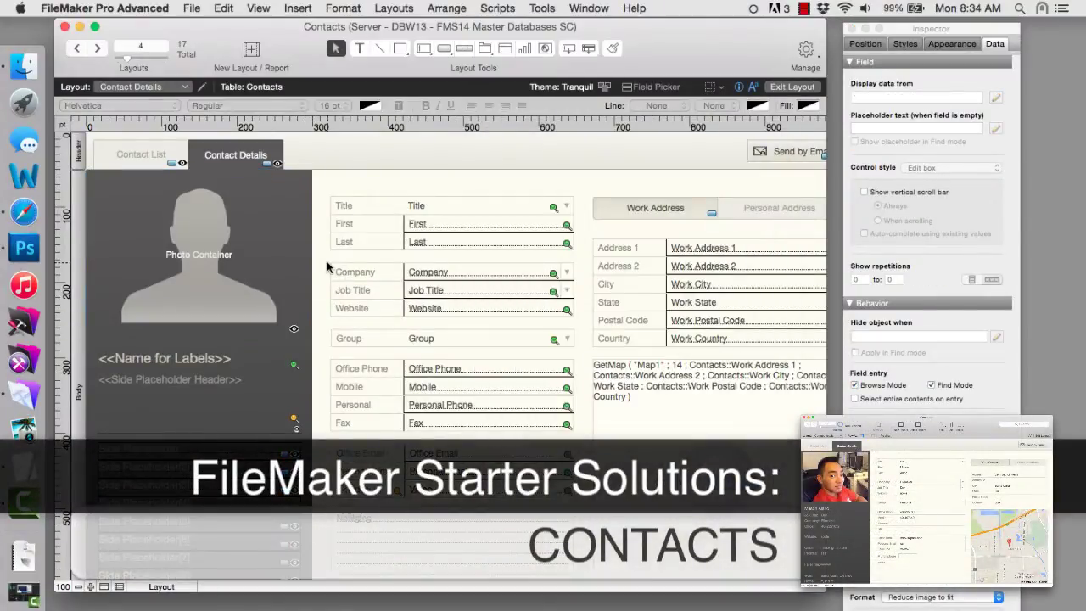
double_click(299, 348)
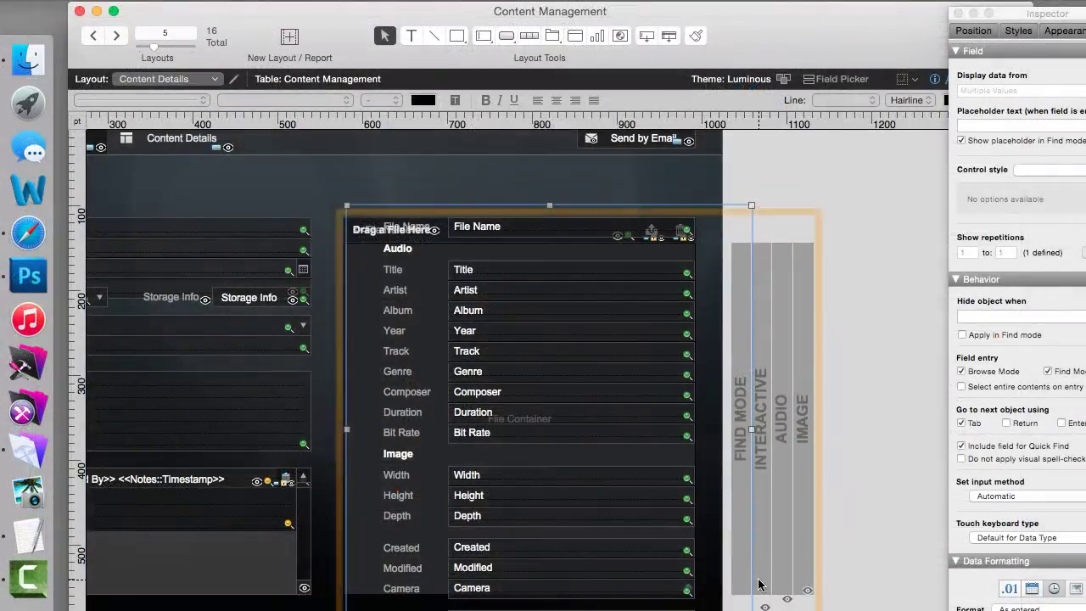
Examine the overlapping Find Mode, Interactive, Audio and Image slide controls by selecting them by their edge labels
left_click(759, 584)
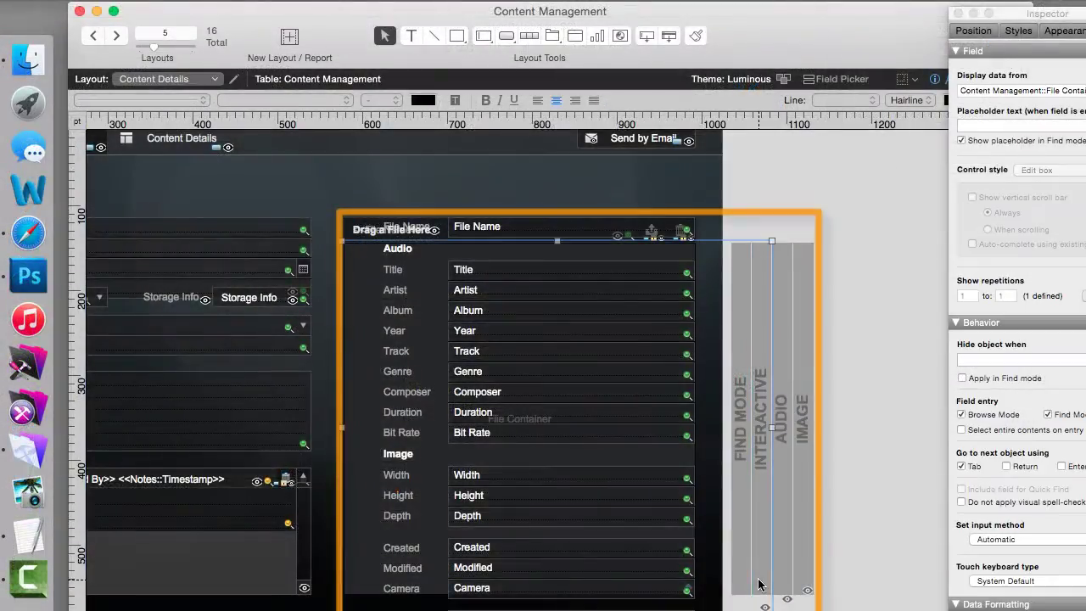
left_click(806, 574, "shift")
left_click(807, 574)
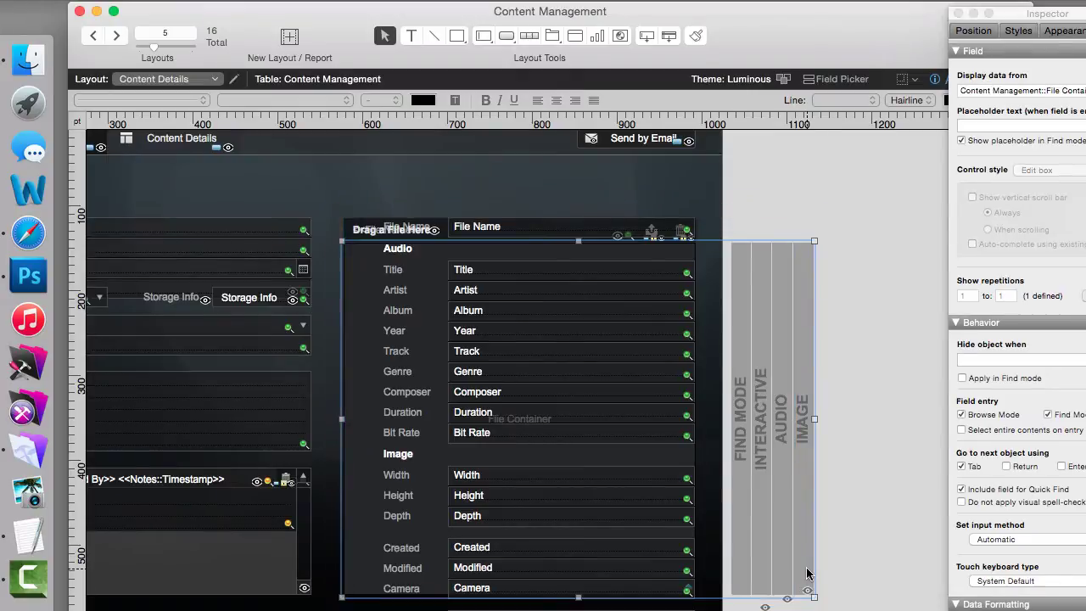
left_click(738, 576)
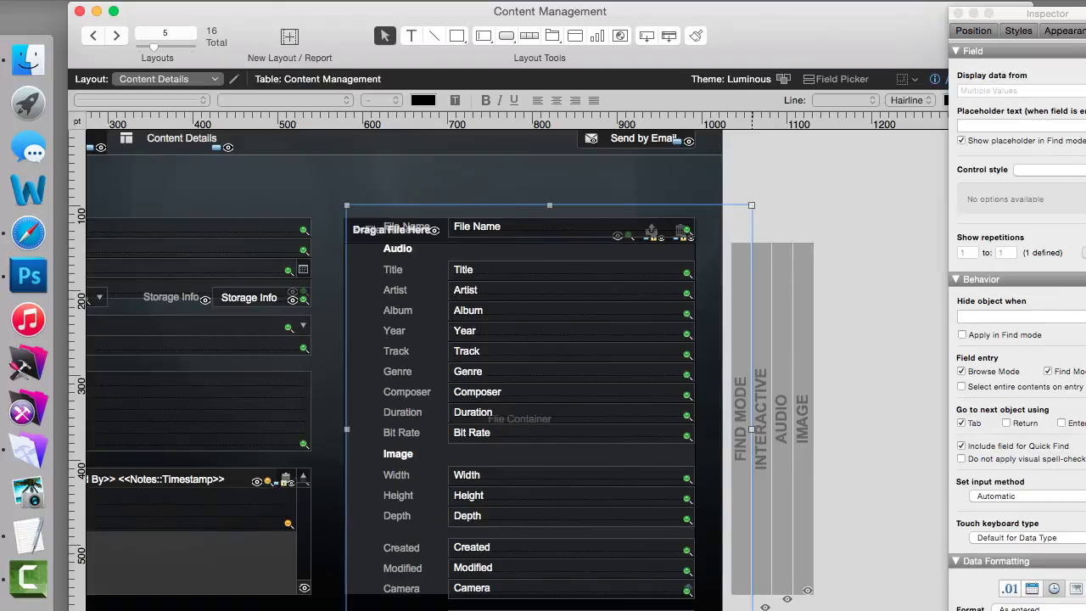
left_click(783, 548)
double_click(783, 548)
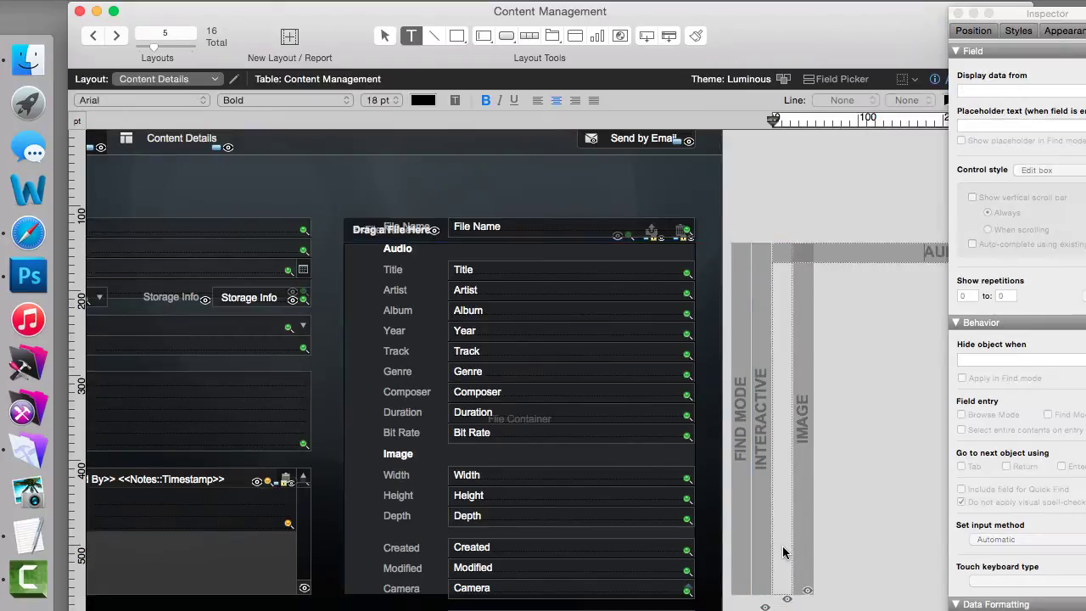
key("Escape")
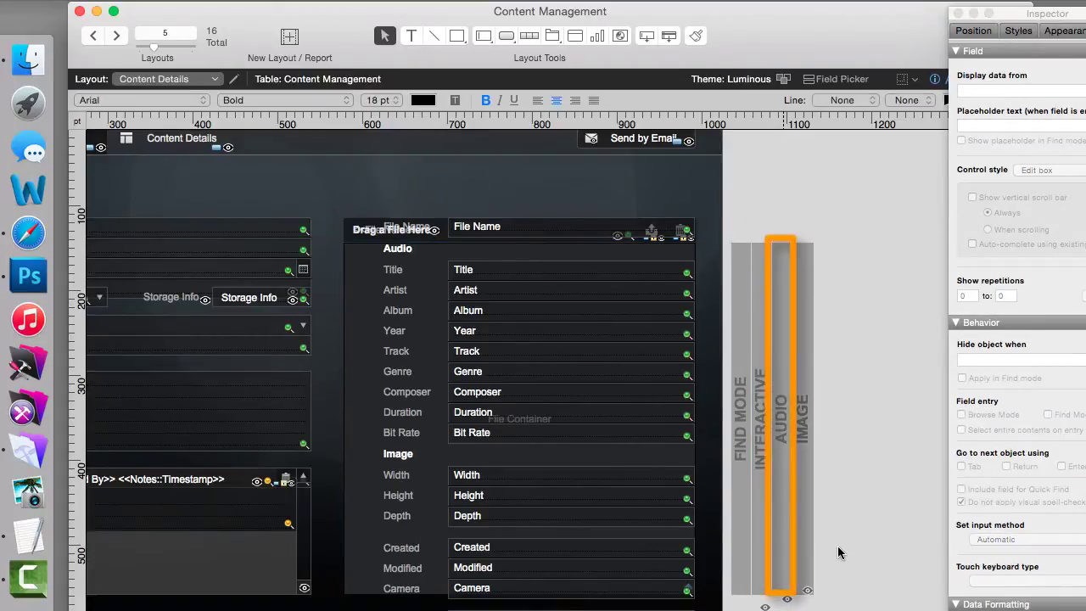
left_click(785, 564)
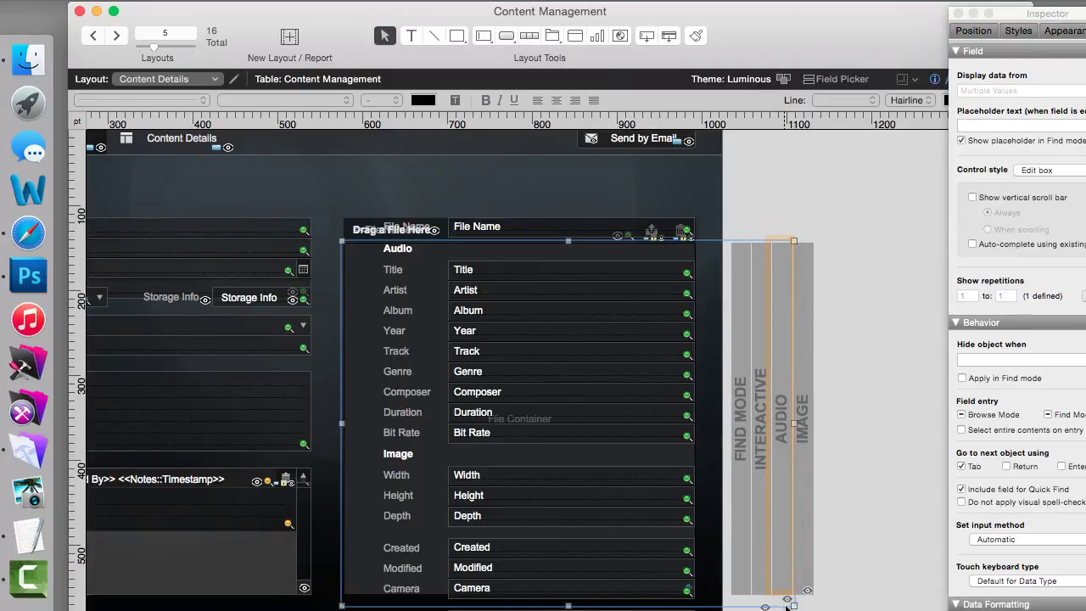
left_click(803, 586)
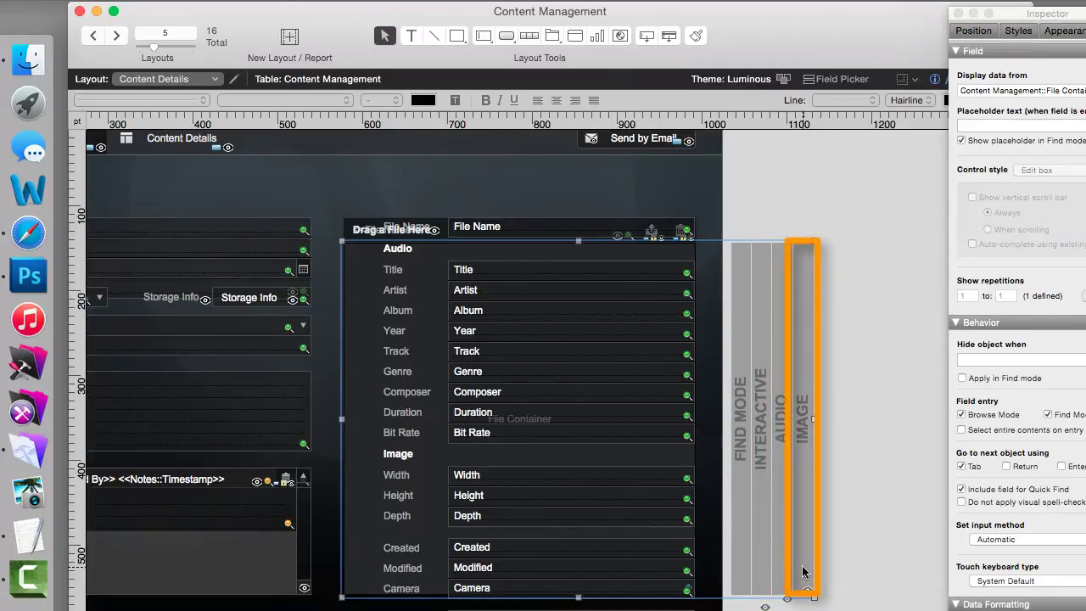
Delete the Audio, Interactive and Find Mode slide controls with all objects inside, keeping only the Image one
left_click(785, 501)
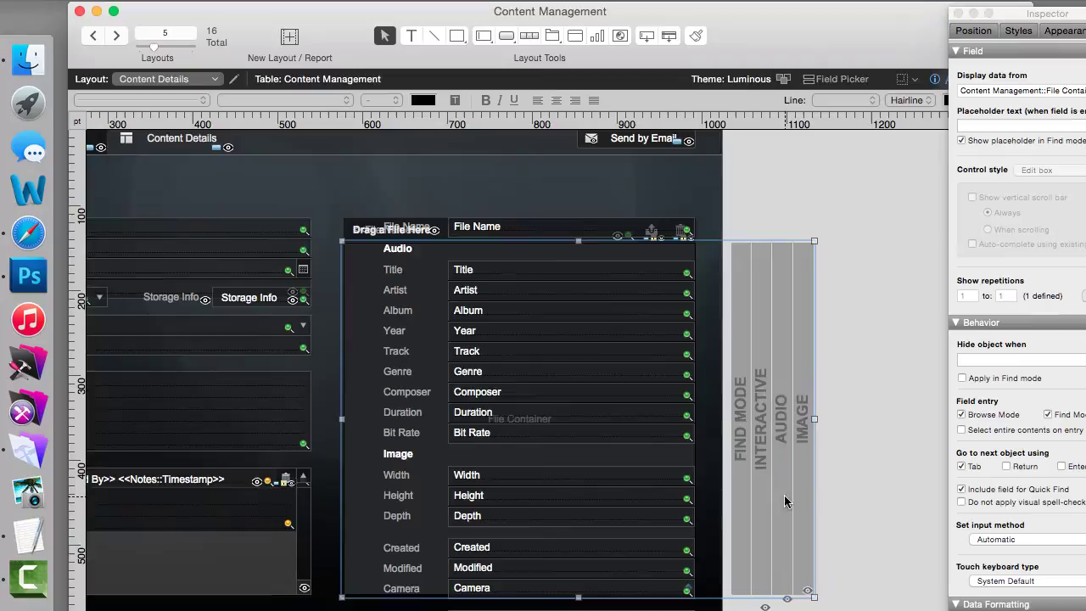
key("Delete")
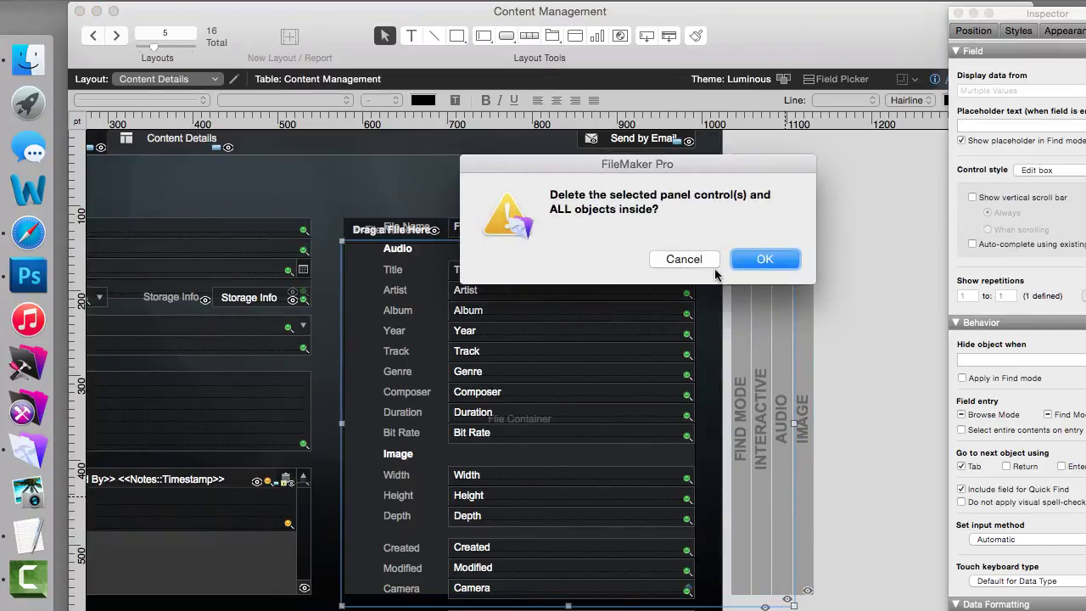
left_click(764, 261)
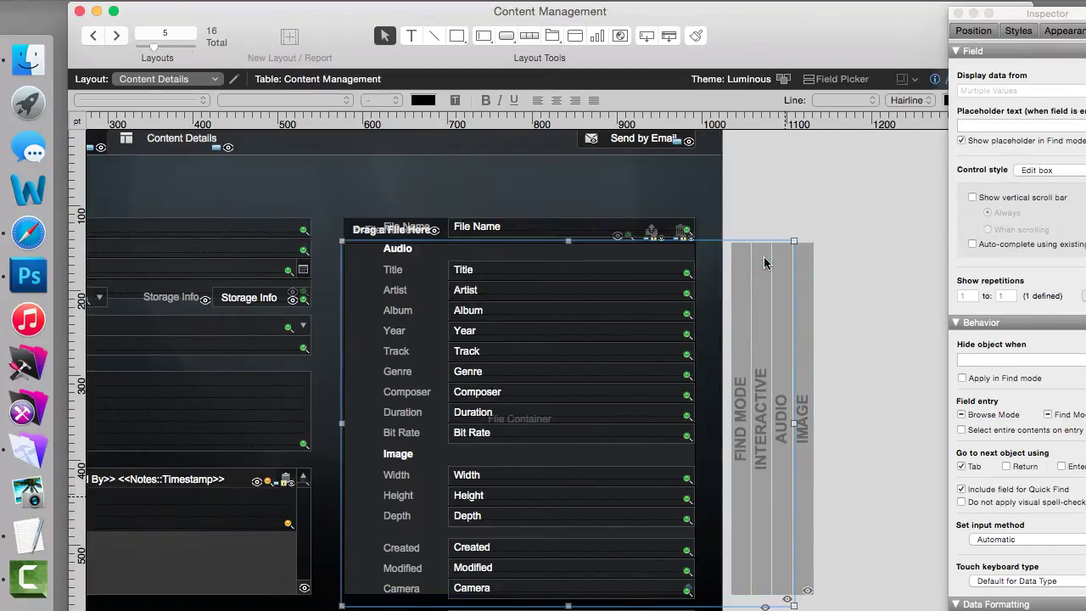
left_click(758, 466)
key("Delete")
key("Return")
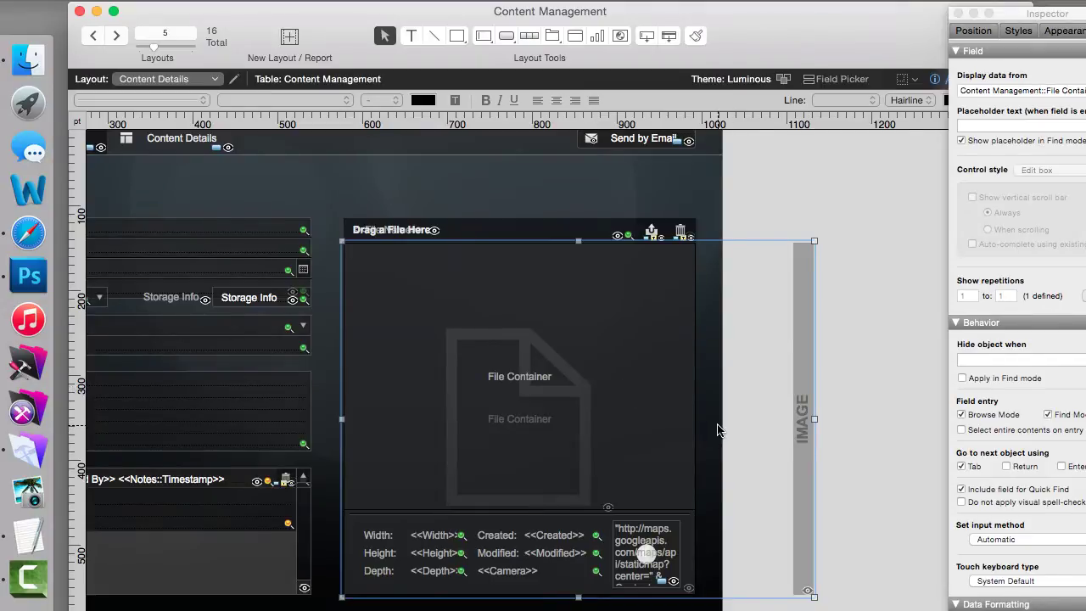
Try moving the Image slide control, undo the move and view its slide control settings
left_click_drag(600, 431, 694, 414)
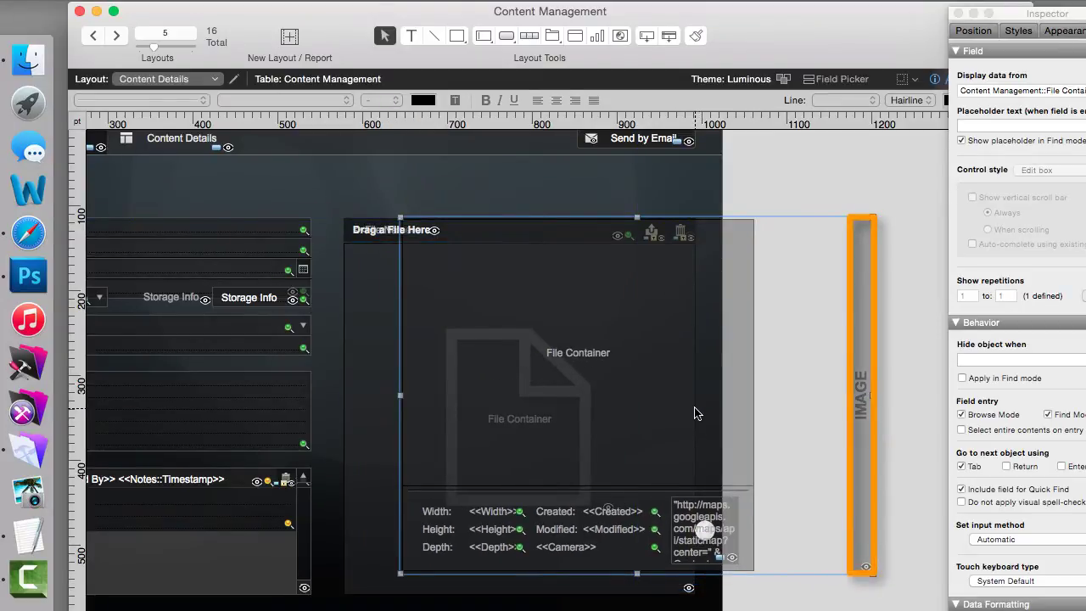
key("super+z")
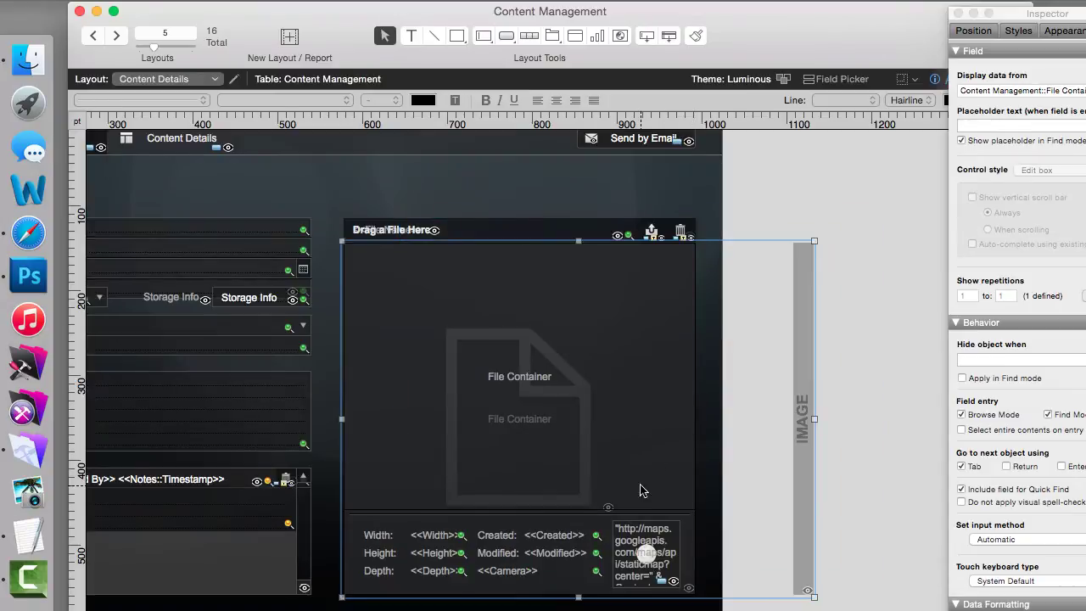
double_click(786, 266)
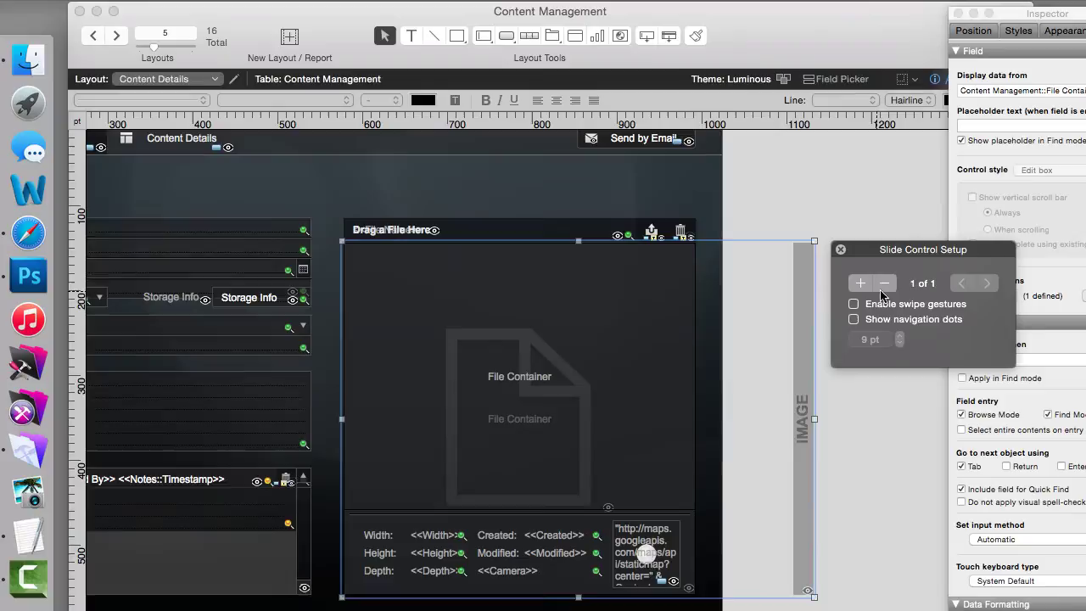
left_click(778, 339)
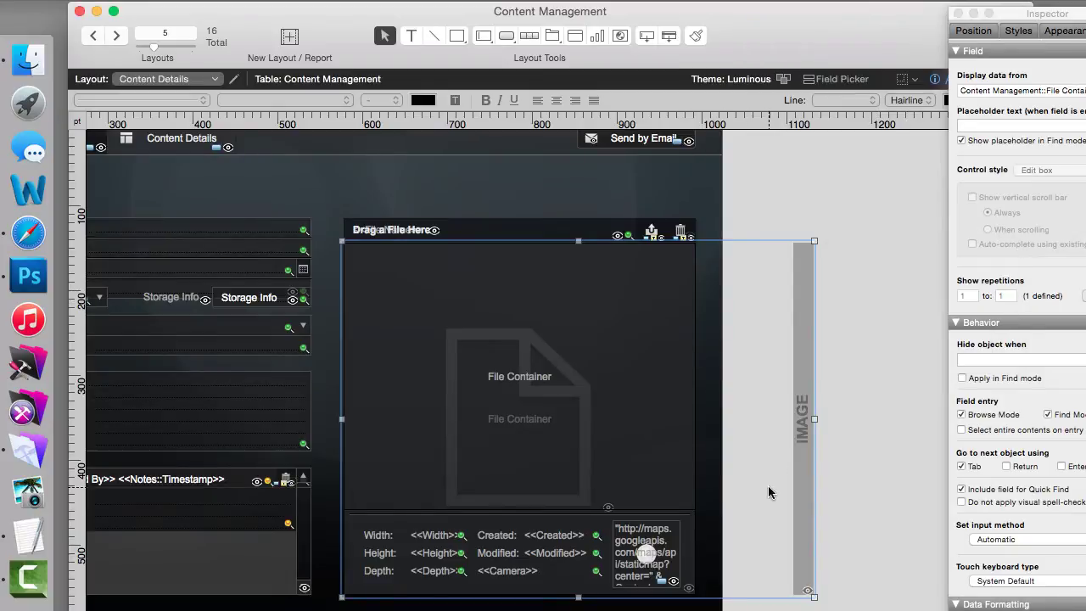
double_click(778, 339)
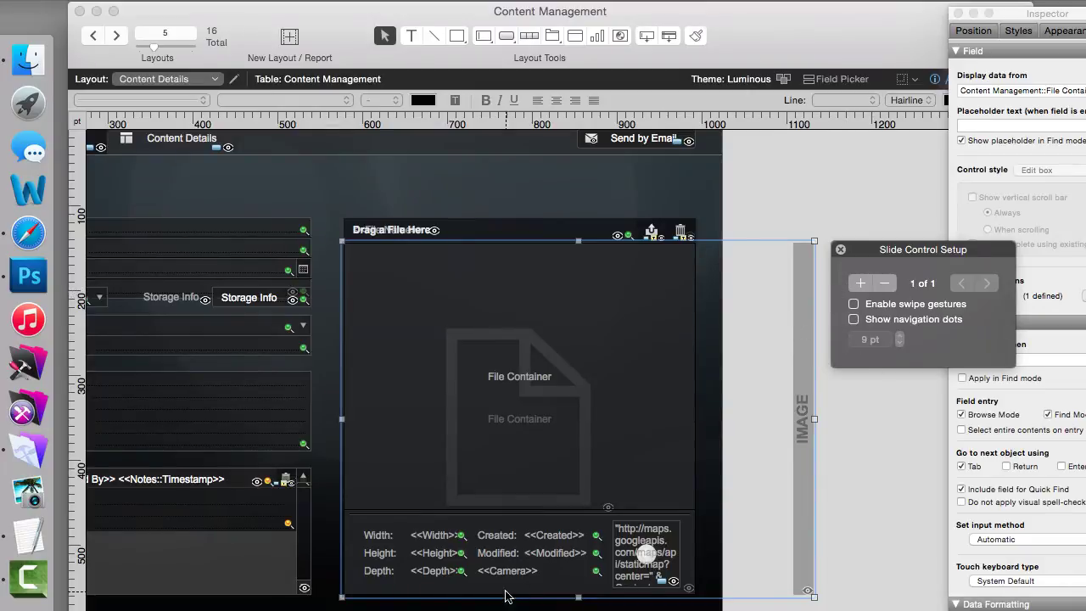
left_click(827, 236)
left_click(827, 236)
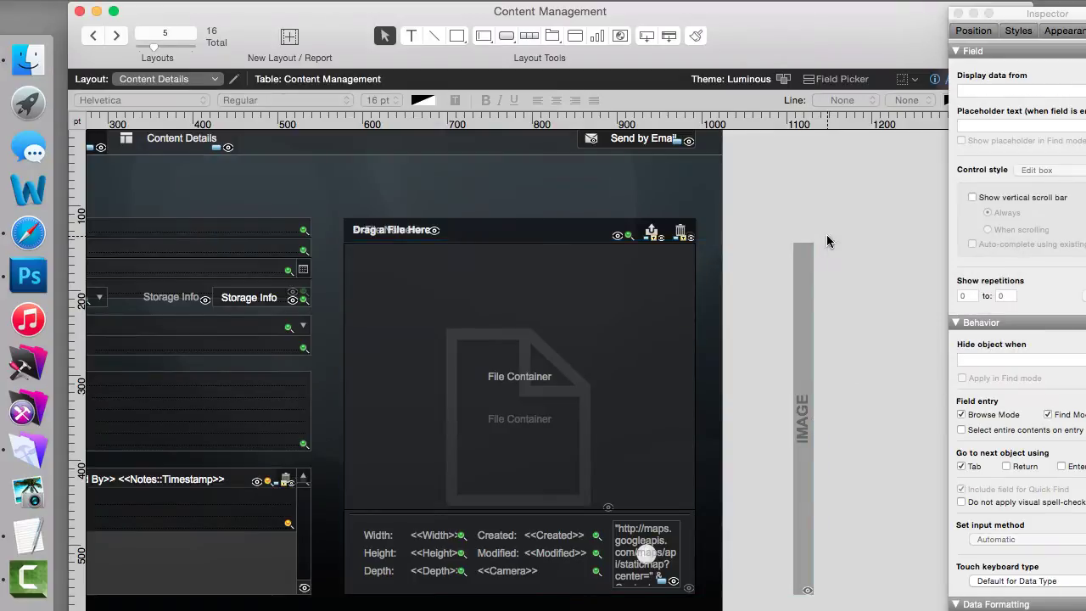
Move the Image slide control off the layout body into the blank area beside it, roughly level with the file container
left_click_drag(433, 441, 825, 447)
scroll(825, 446, "right", 5)
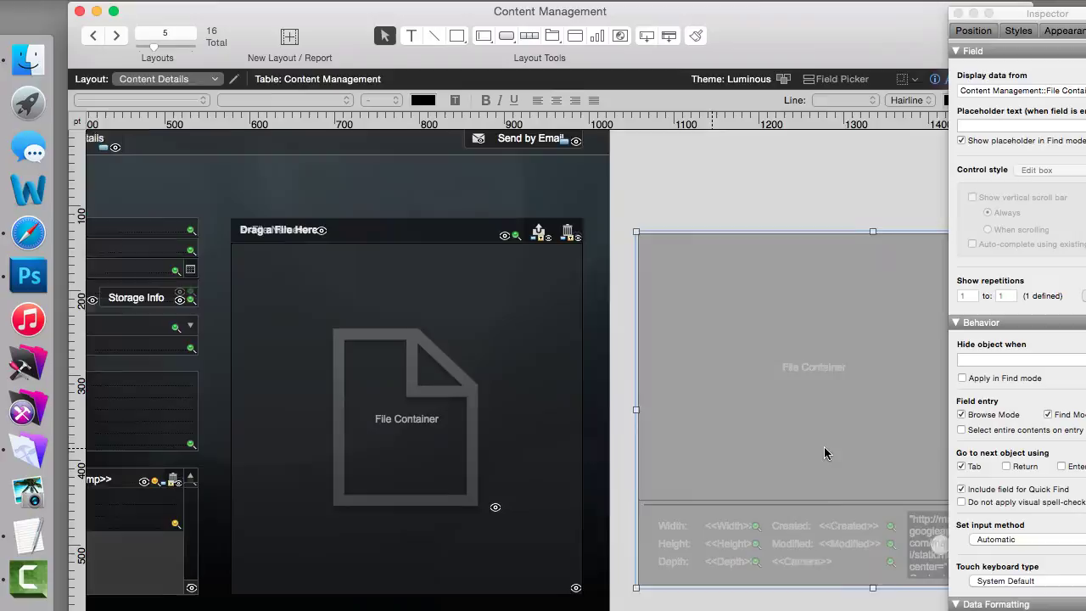
scroll(825, 446, "right", 5)
mouse_move(703, 439)
left_mouse_down()
mouse_move(690, 440)
mouse_move(703, 451)
left_mouse_up()
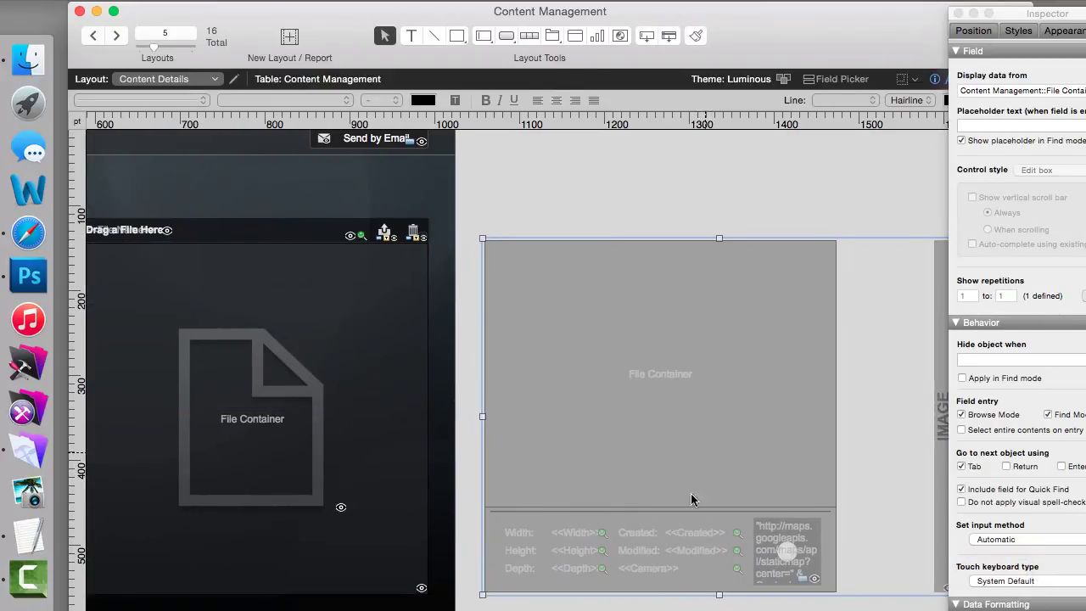
Compare the Image slide control beside the layout with the document graphic and File Container field still on the layout body
left_click(663, 603)
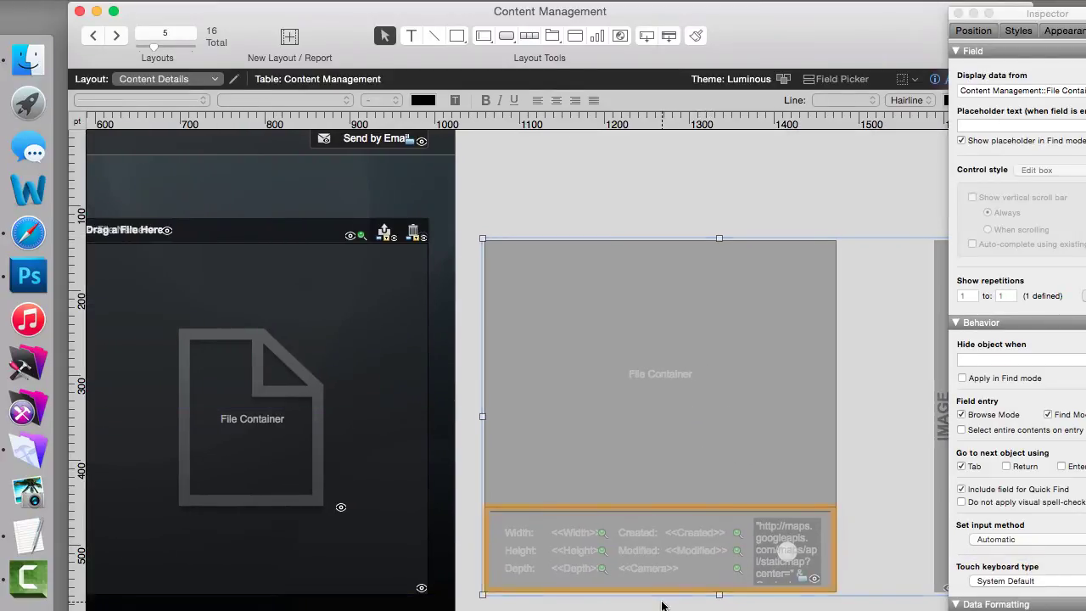
left_click(684, 398)
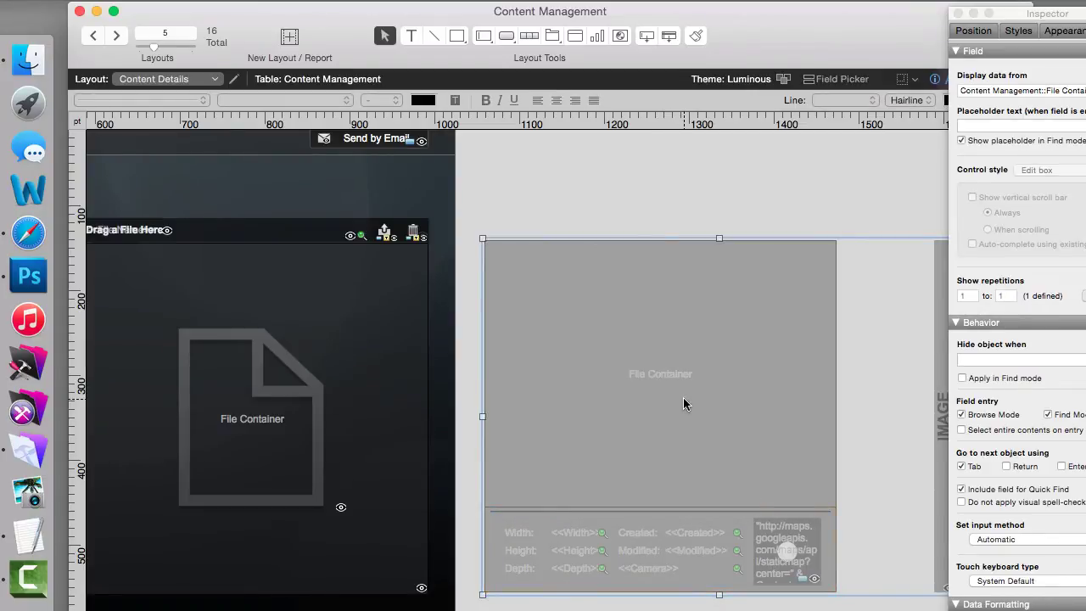
left_click(316, 442)
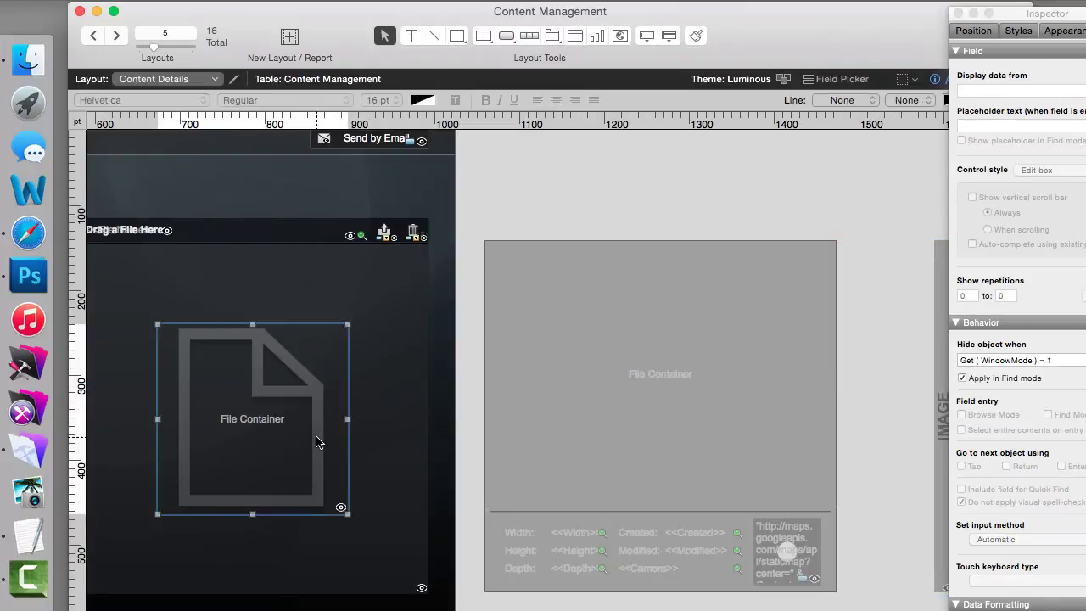
left_click(380, 416)
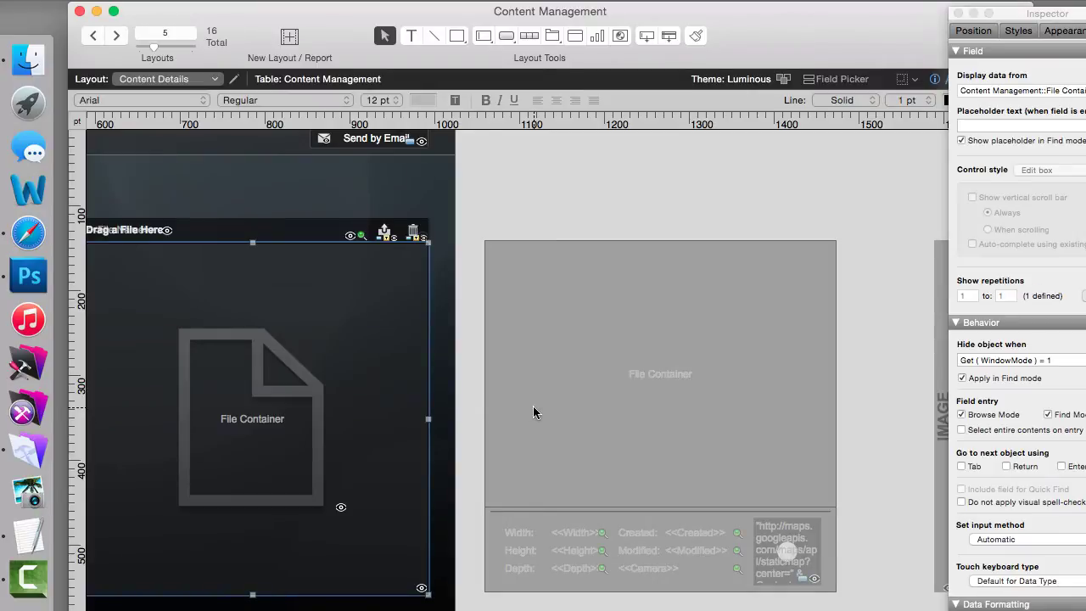
left_click(587, 401)
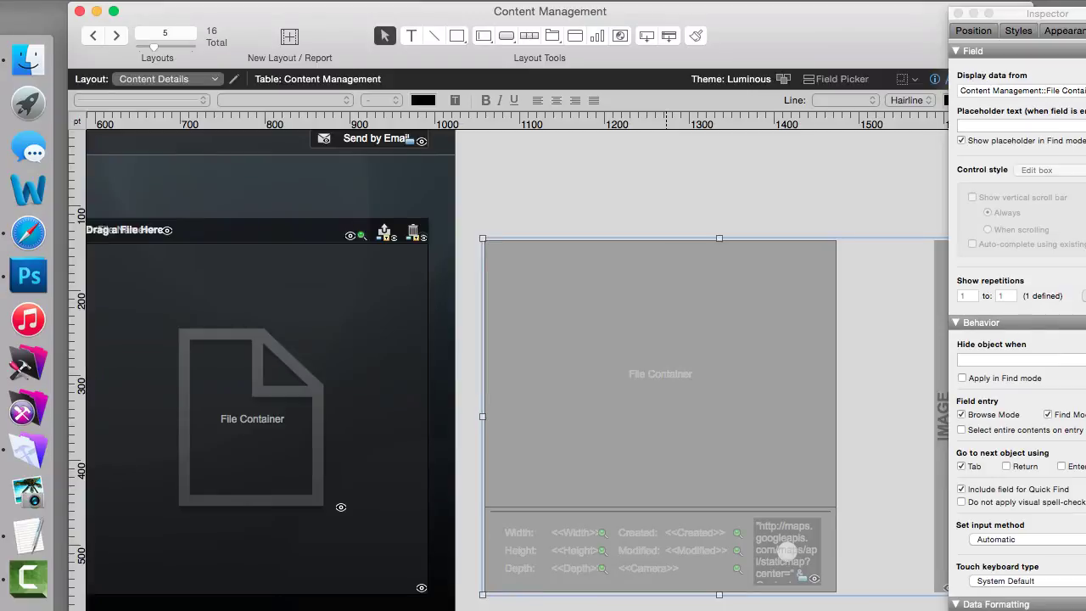
key("super+Tab")
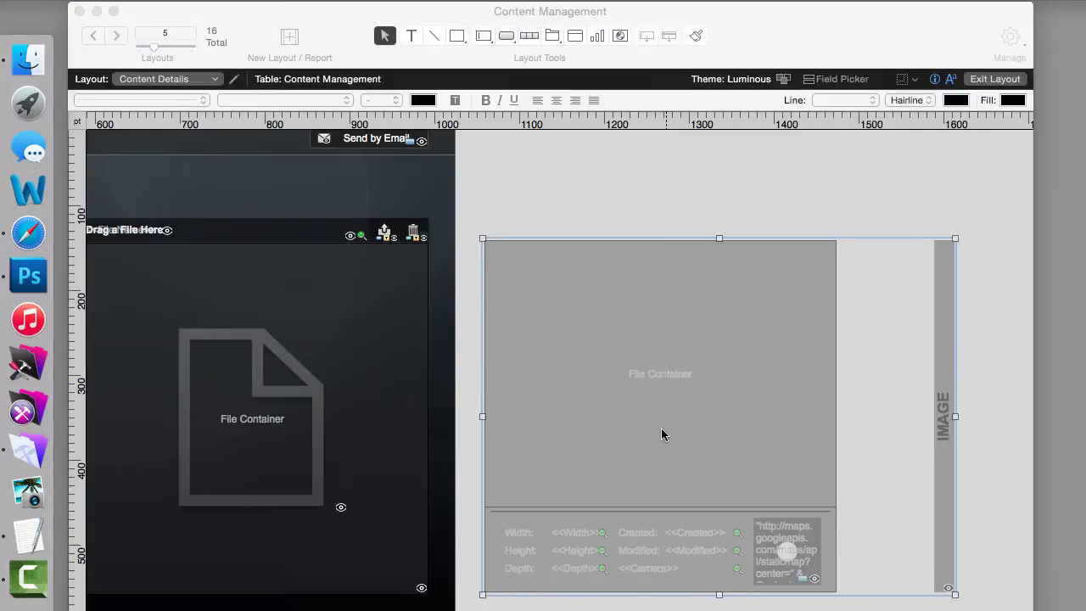
key("super+Tab")
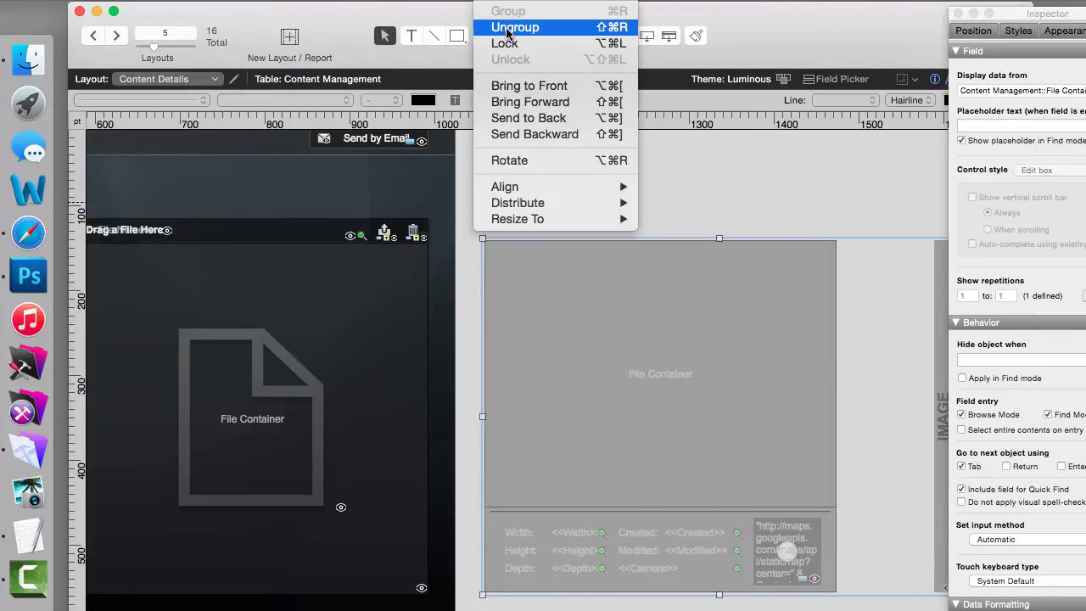
Ungroup the Image slide control from its companion objects and check its slide control setup
left_click(527, 26)
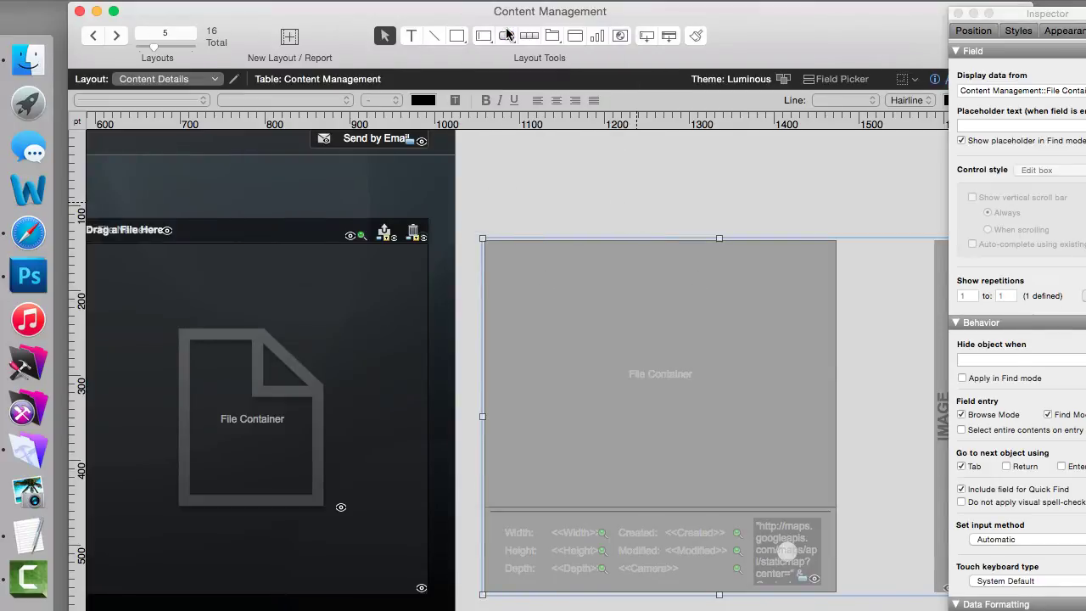
left_click(677, 206)
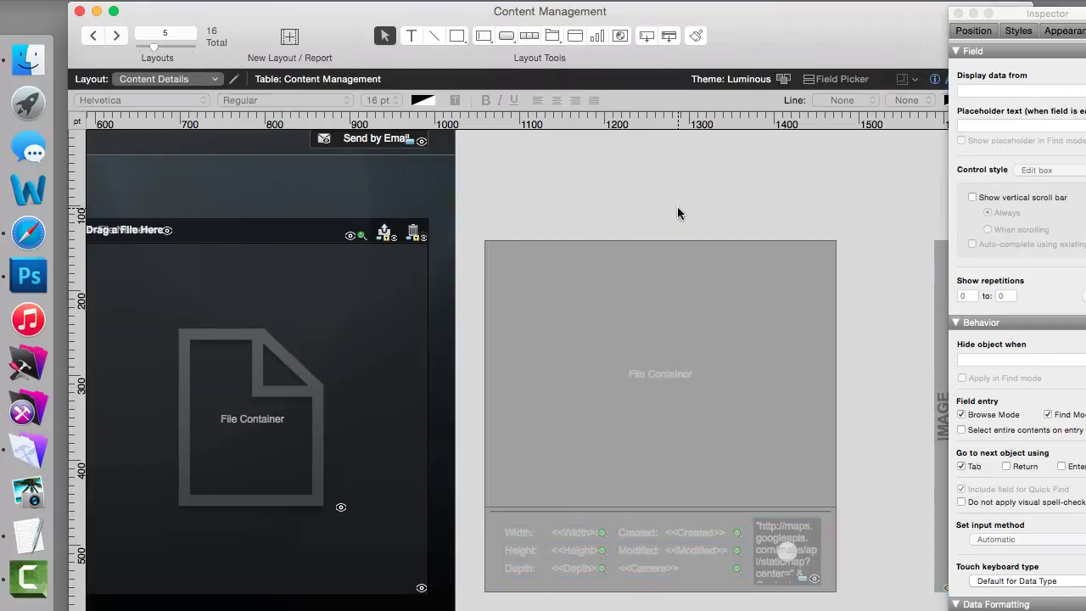
left_click(821, 292)
double_click(870, 284)
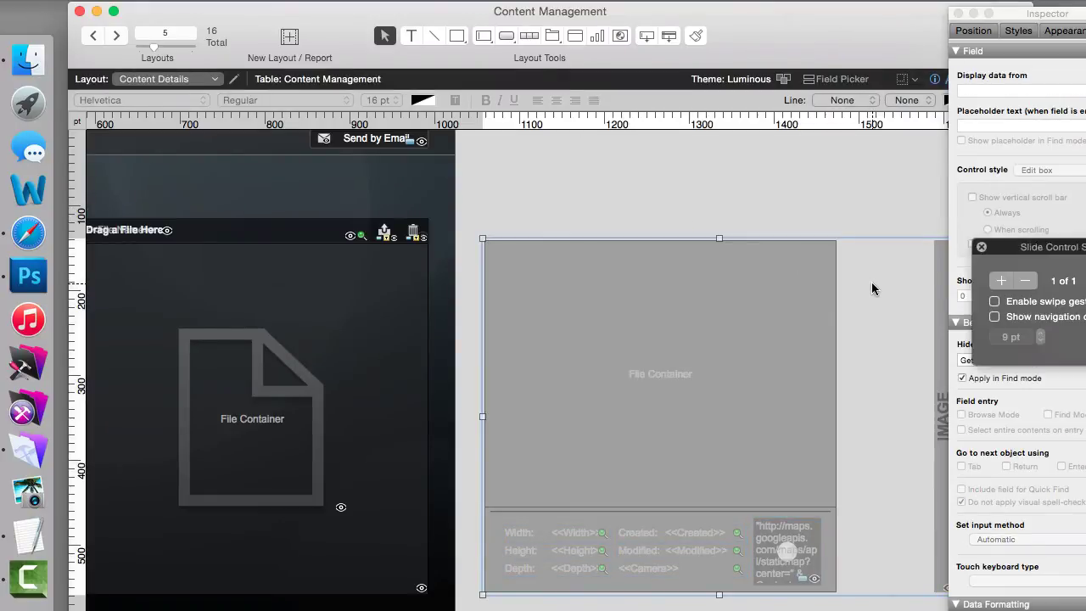
left_click(982, 248)
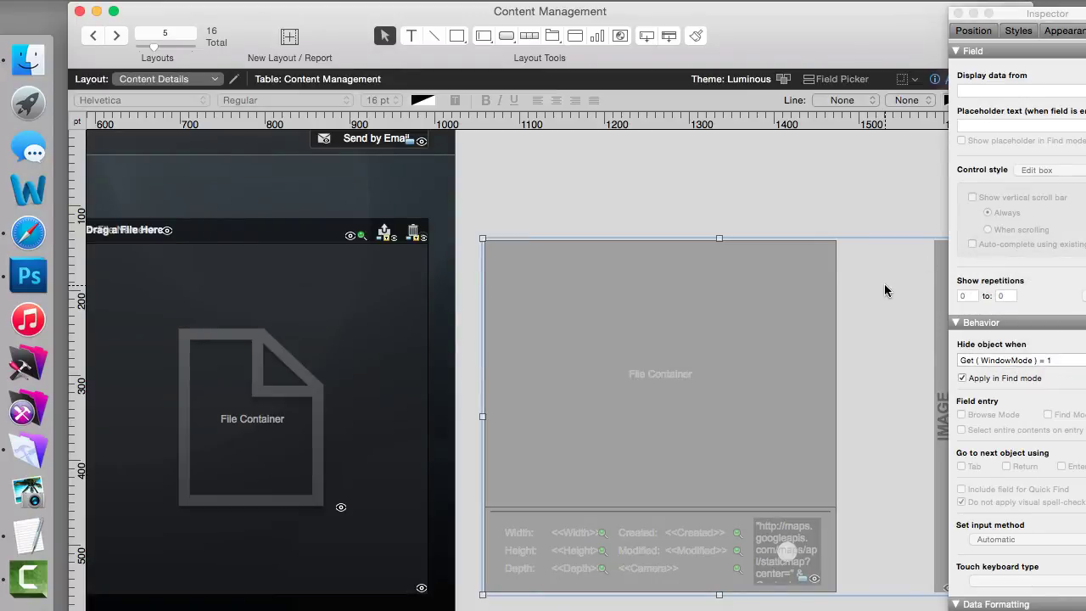
Open the Image slide control's hide condition and examine each of its or-joined clauses in turn
scroll(884, 291, "right", 2)
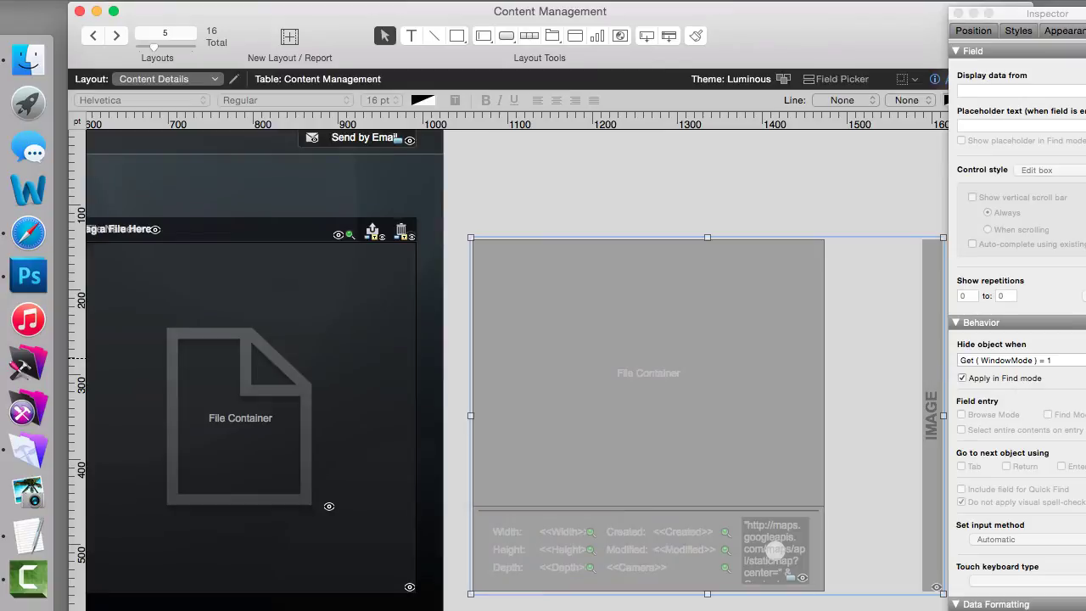
left_click(1084, 360)
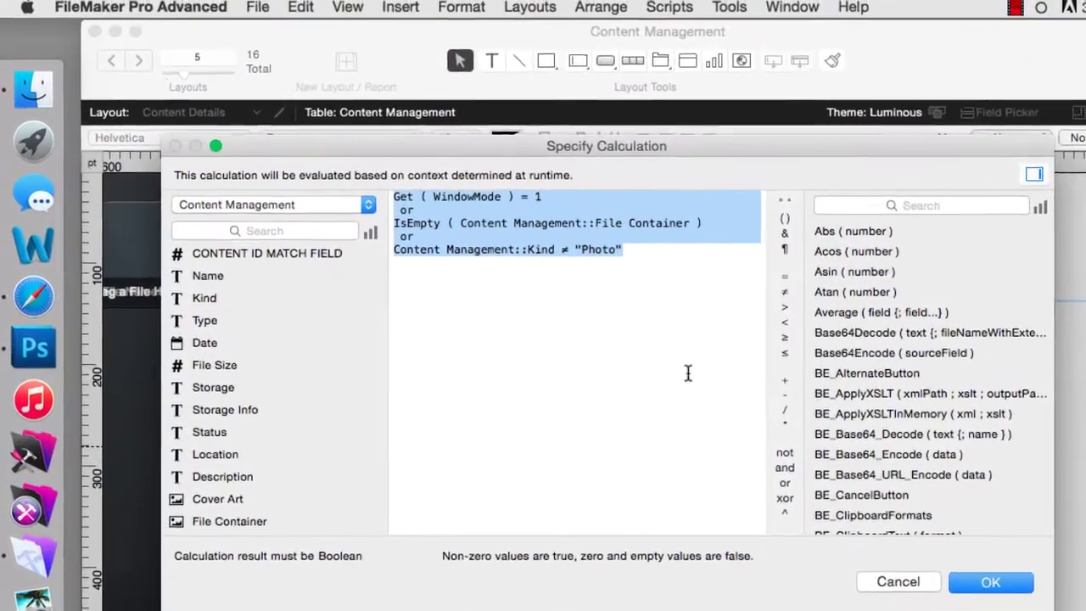
left_click(497, 208)
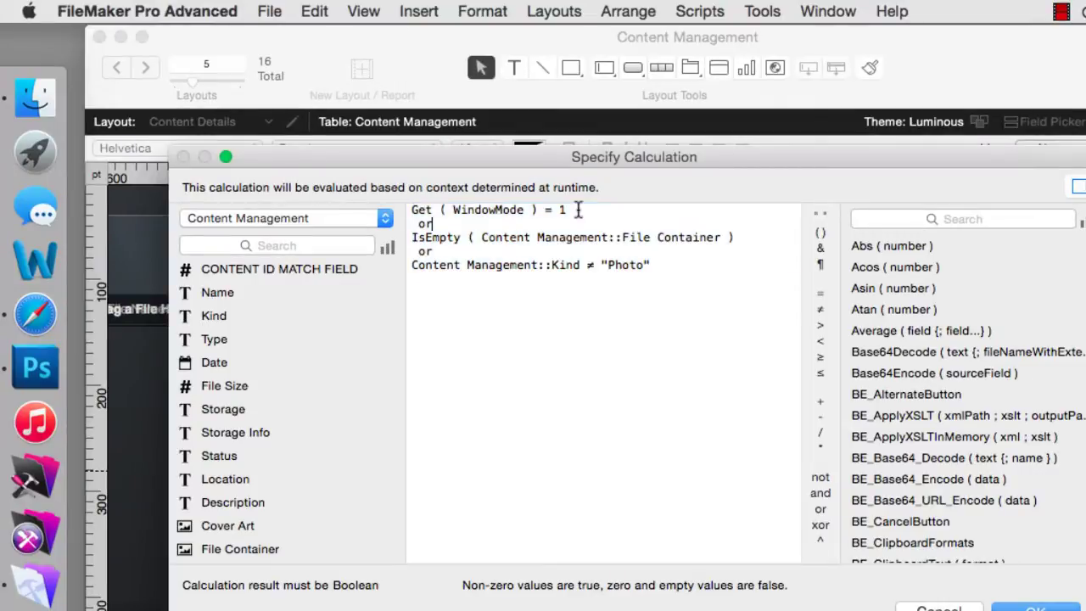
left_click_drag(578, 209, 384, 208)
left_click(743, 238)
left_click_drag(743, 238, 409, 239)
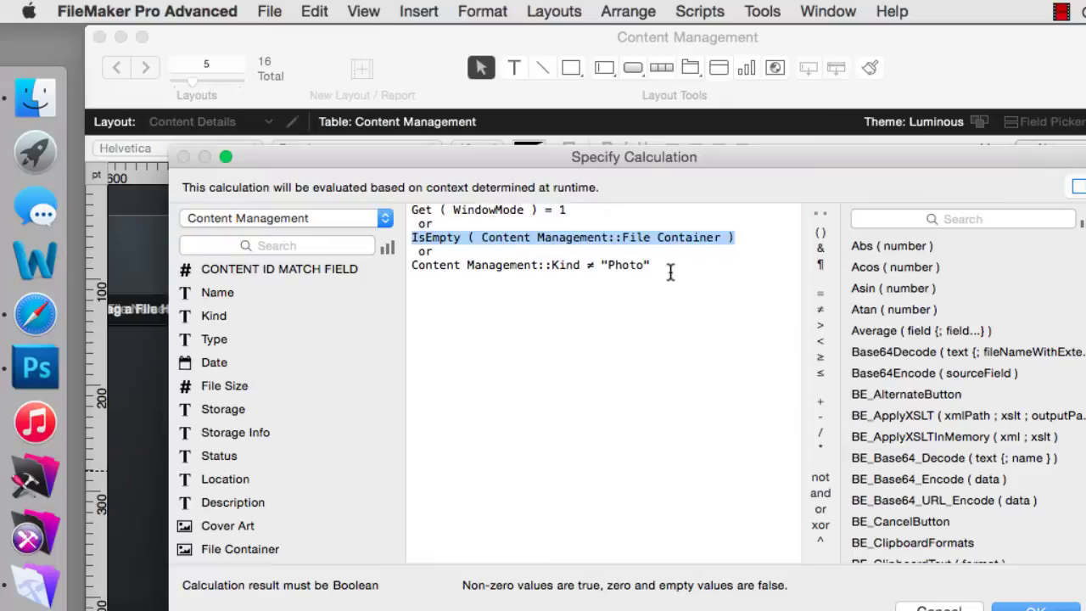
left_click_drag(670, 269, 398, 269)
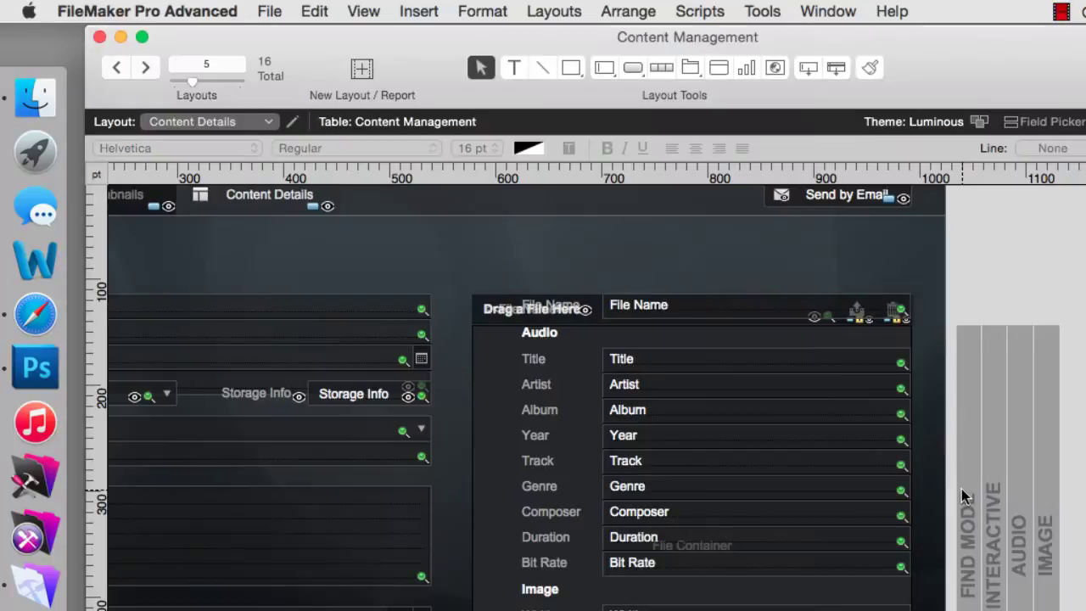
Open the auto-enter calculation of the Kind field in the Content Management table's field definitions
left_click(993, 497)
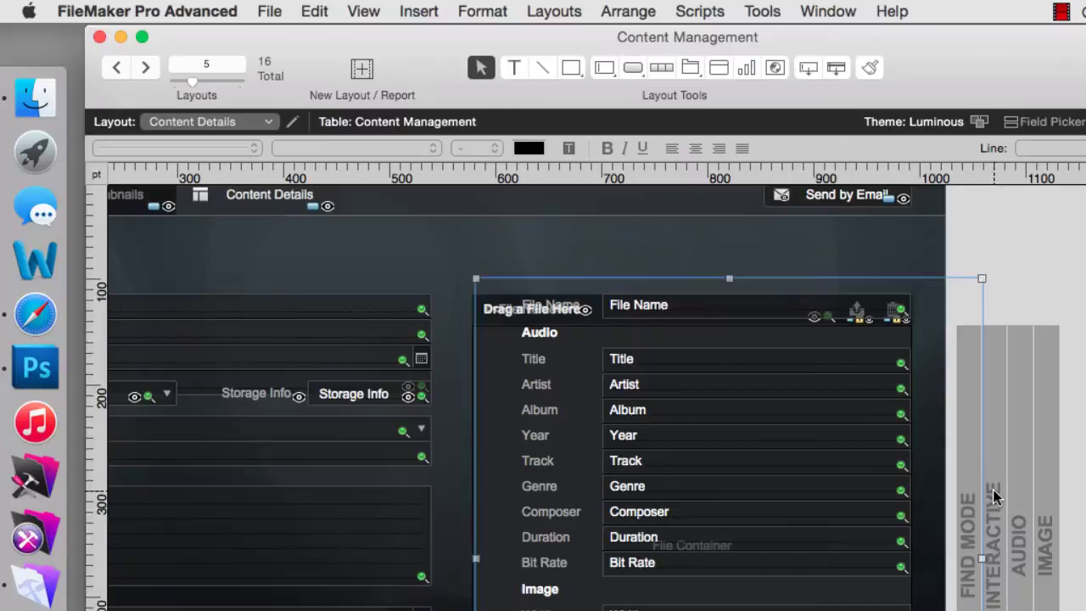
left_click(1047, 503, "shift")
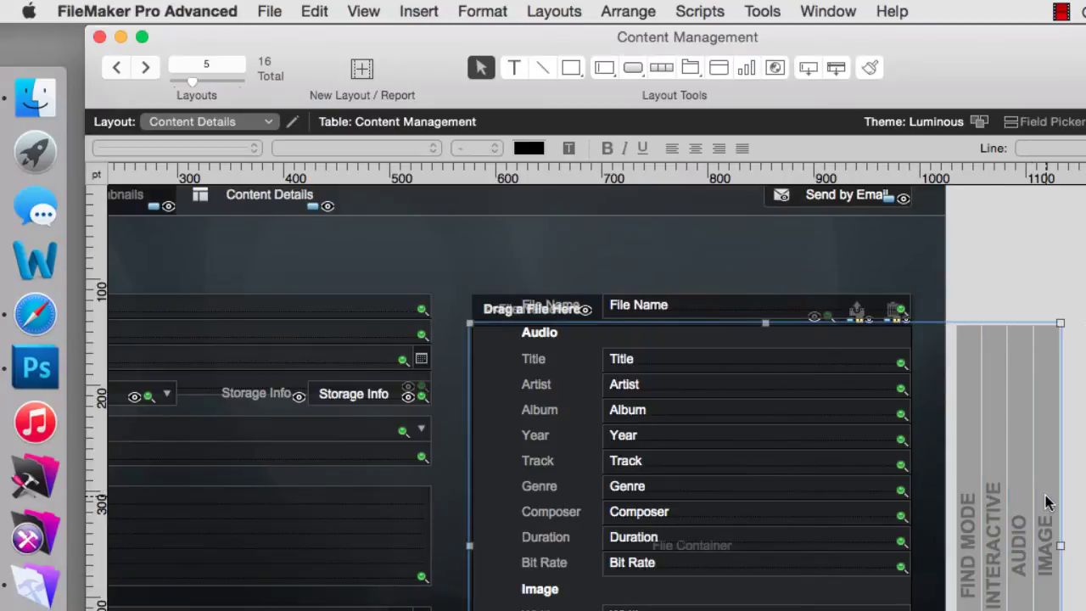
key("super+shift+d")
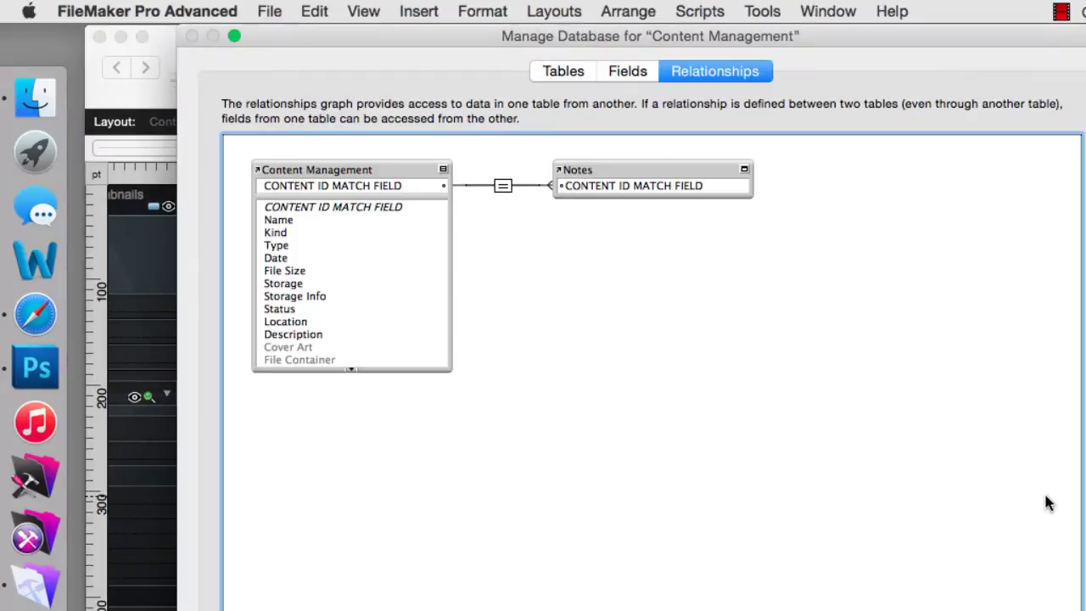
left_click(645, 74)
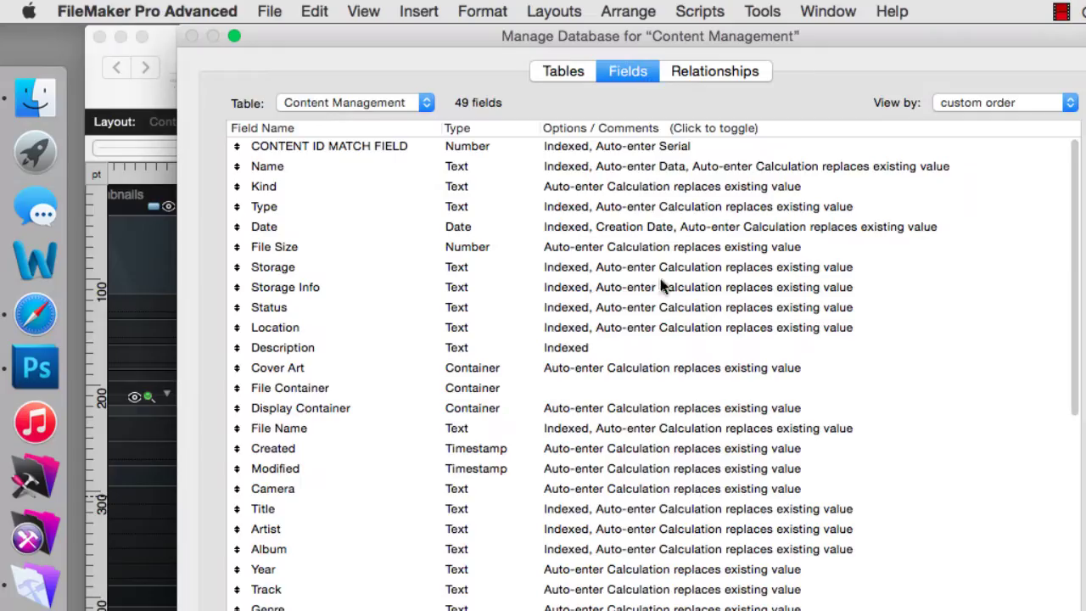
double_click(648, 189)
left_click(779, 485)
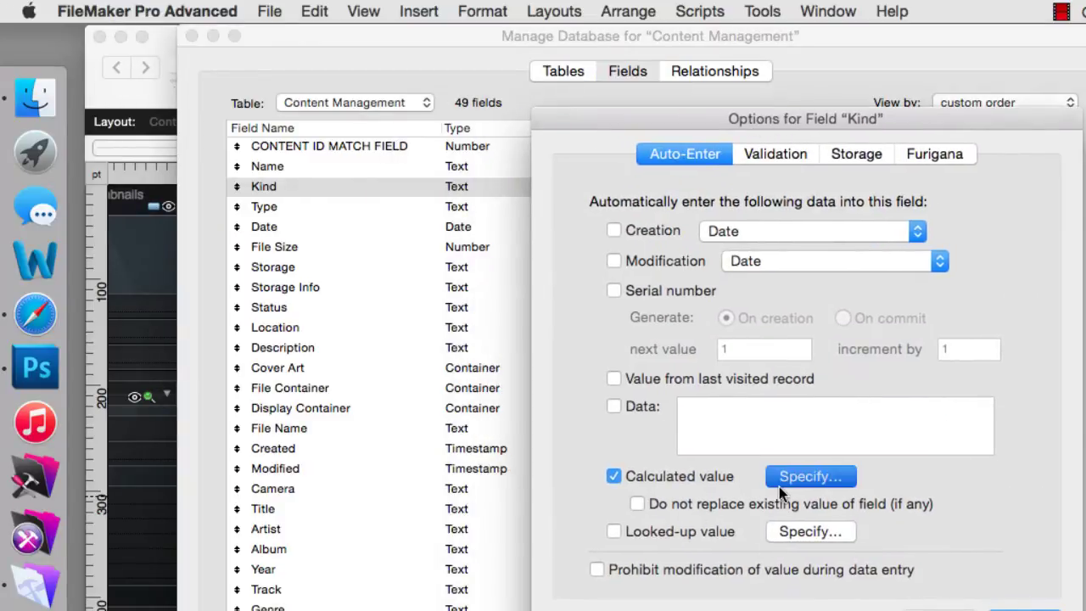
left_click_drag(759, 159, 879, 294)
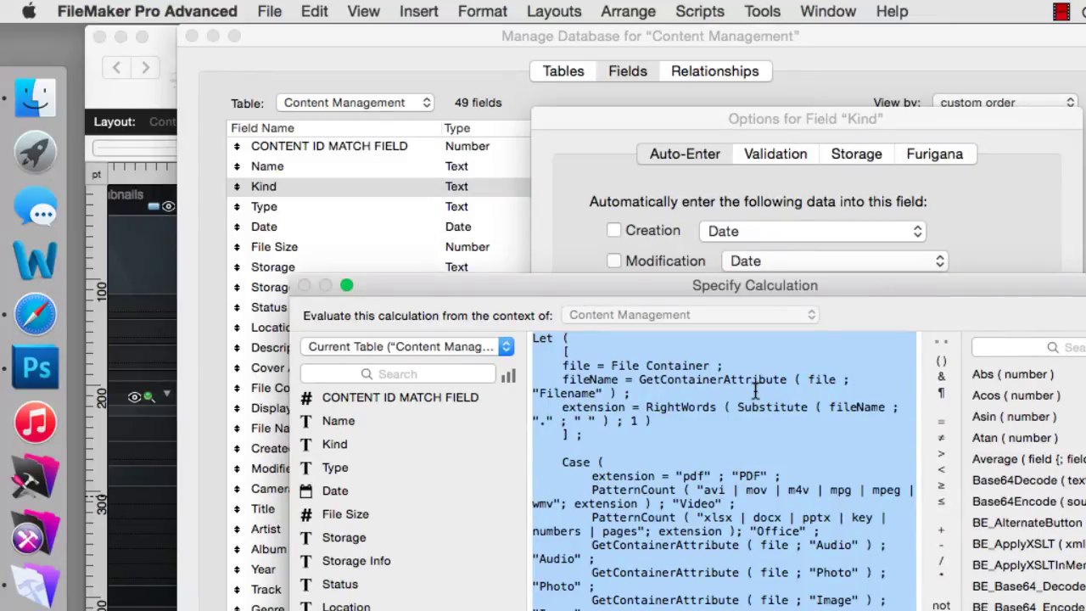
Examine the GetContainerAttribute, Let and Case functions in Kind's calculation, then close the calculation and the field options
double_click(720, 376)
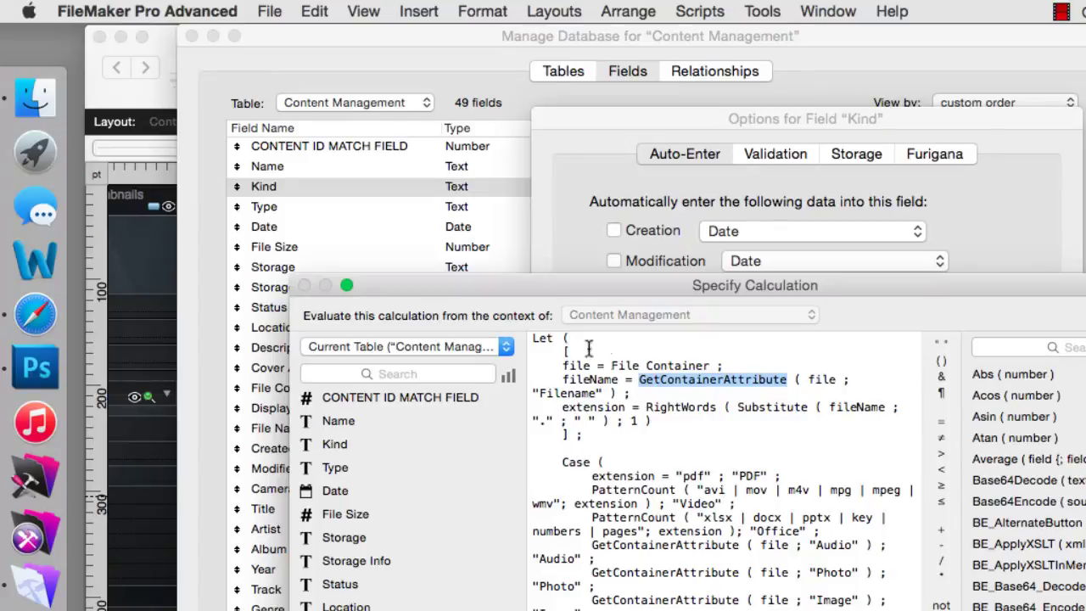
double_click(543, 338)
double_click(574, 462)
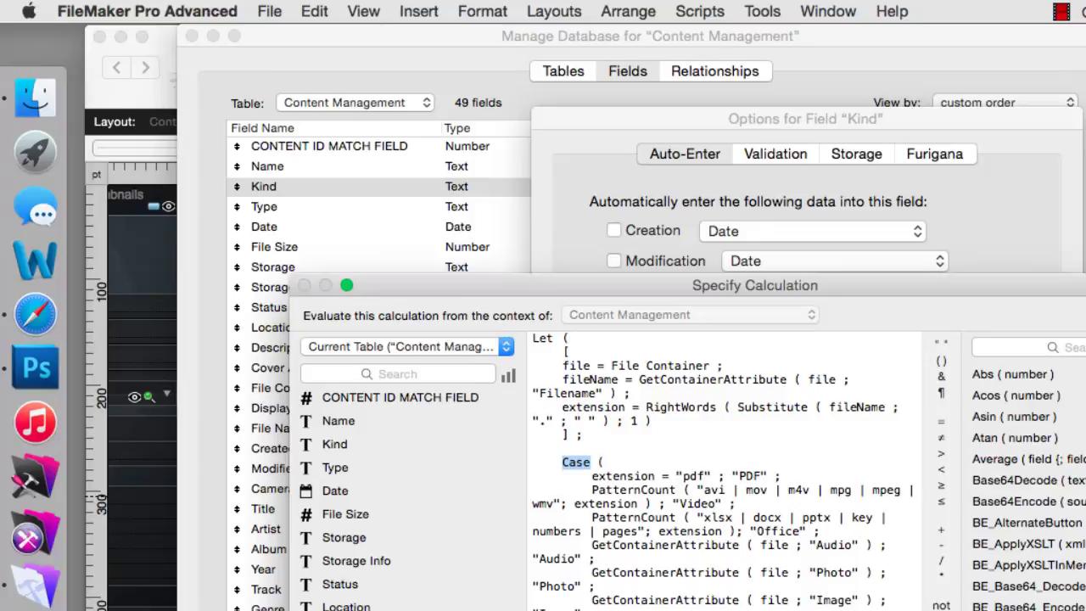
key("super+a")
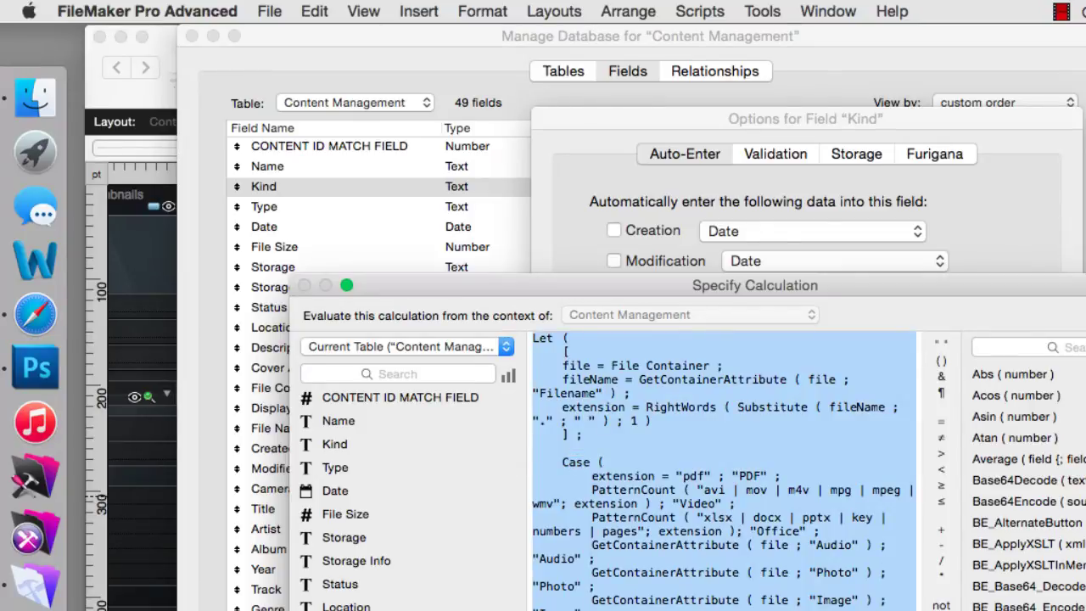
key("Escape")
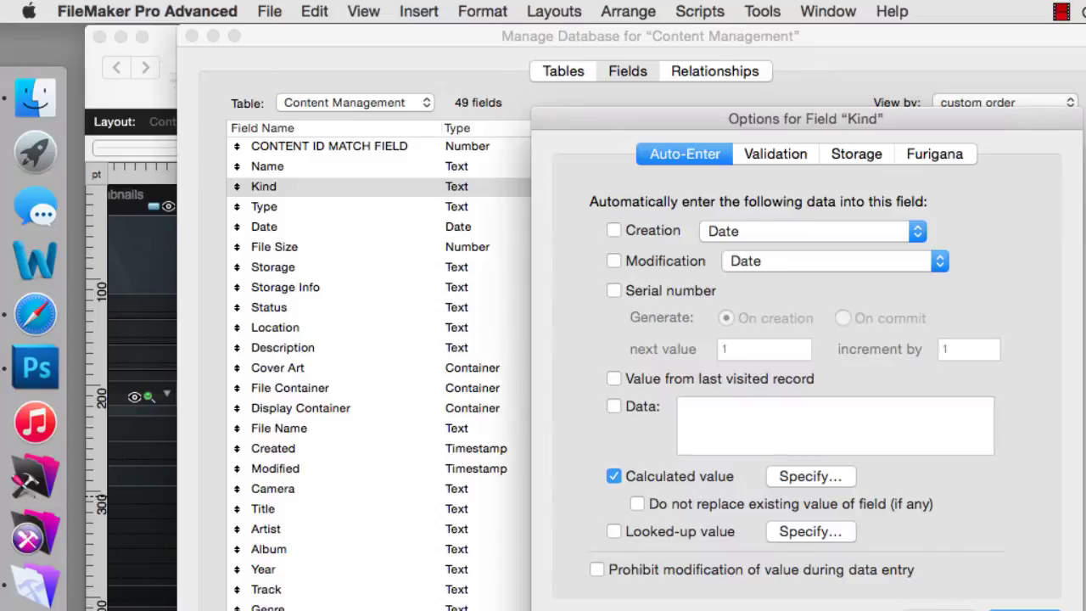
key("Return")
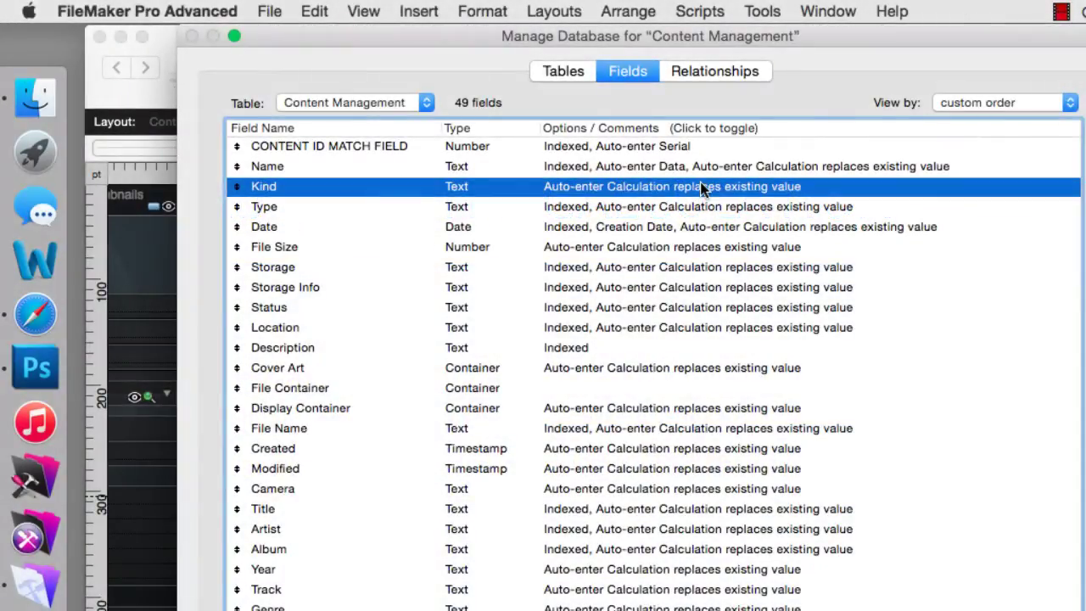
Reopen Kind's auto-enter calculation, study how its file variable references File Container, and cancel out of the field options
double_click(701, 189)
left_click(815, 480)
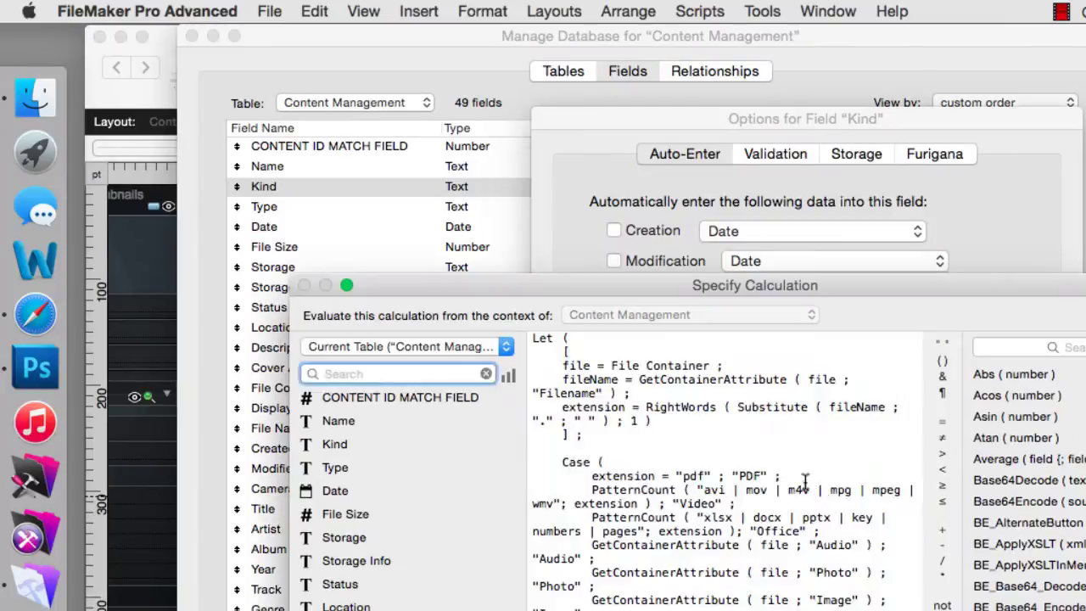
double_click(678, 365)
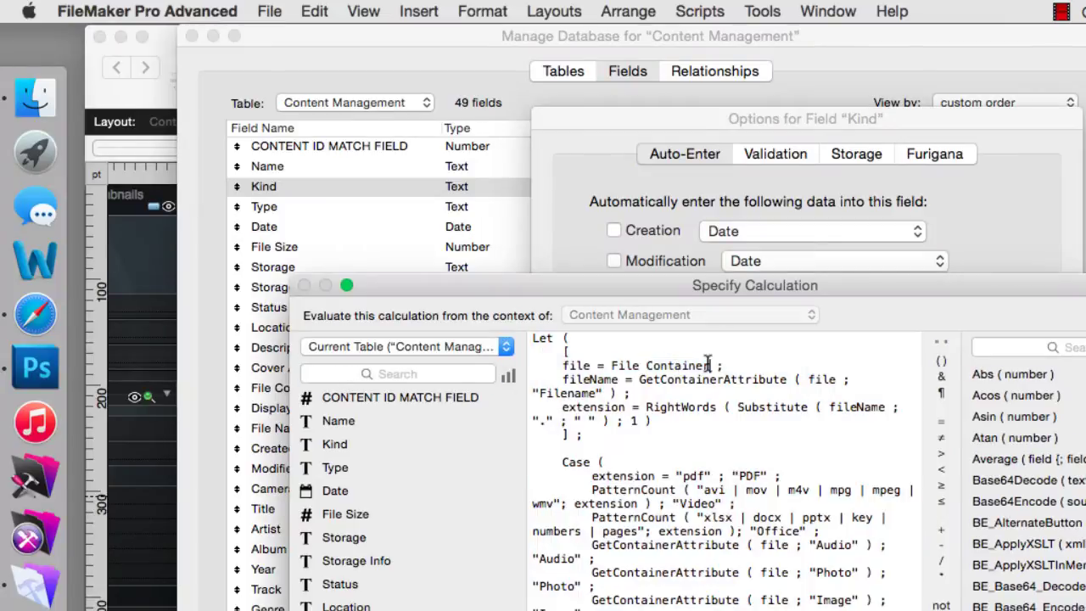
left_click_drag(720, 366, 560, 366)
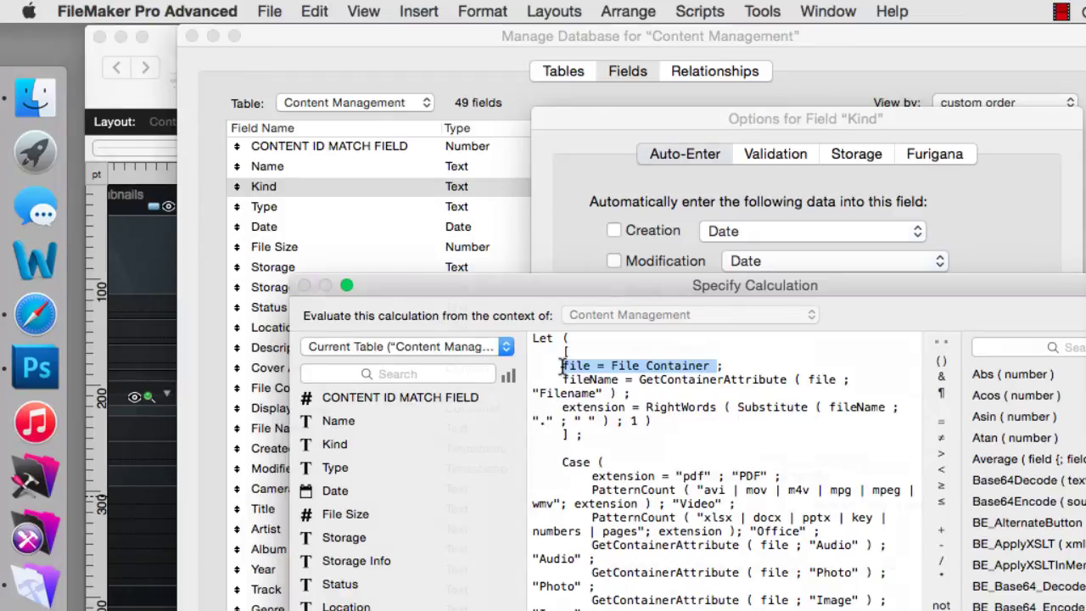
key("KP_Enter")
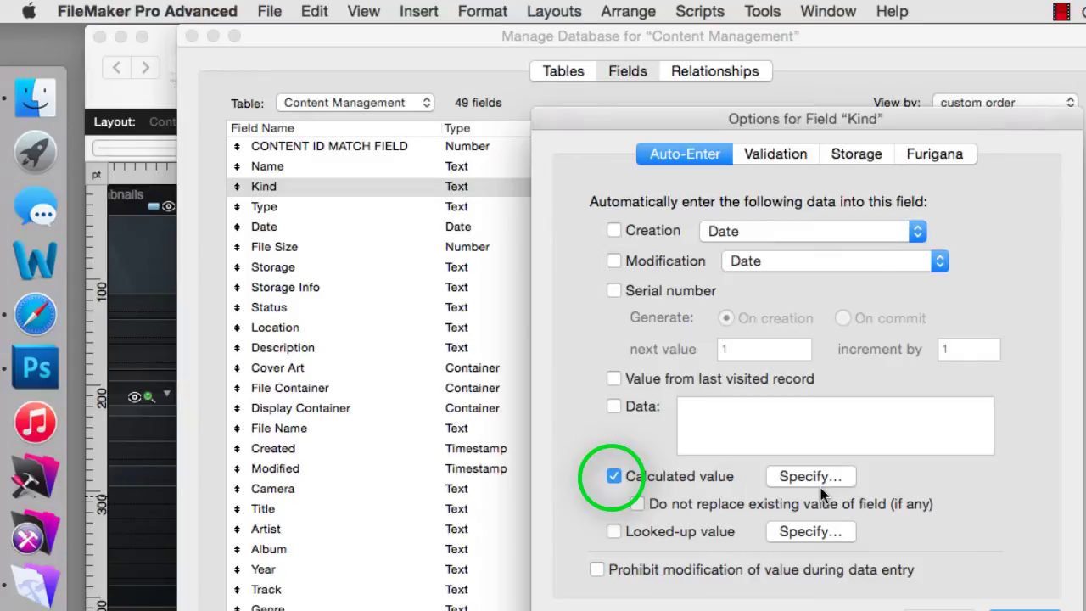
left_click(822, 487)
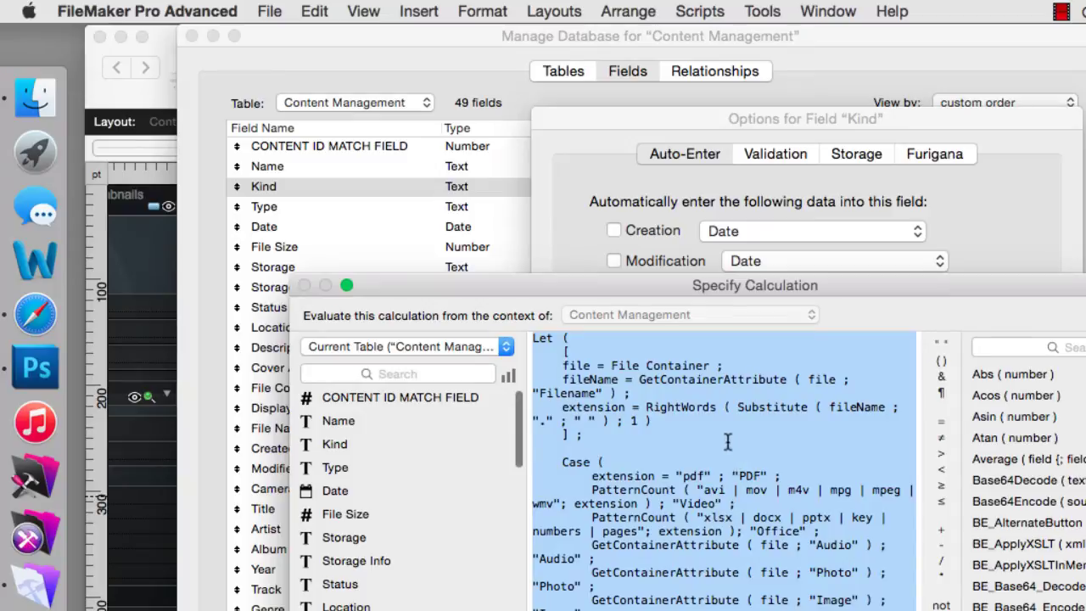
double_click(678, 366)
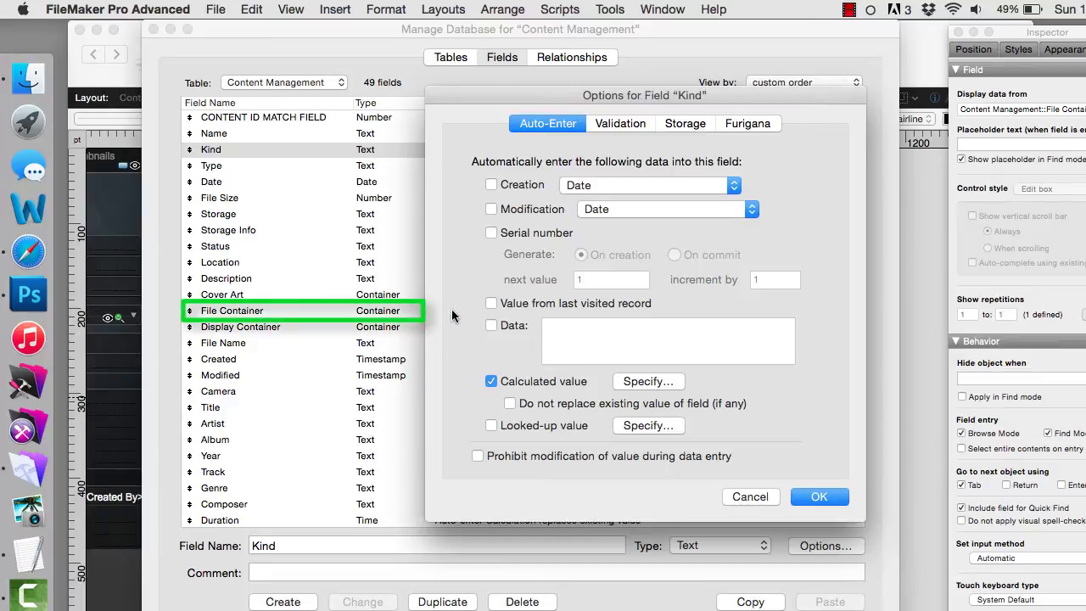
left_click(735, 497)
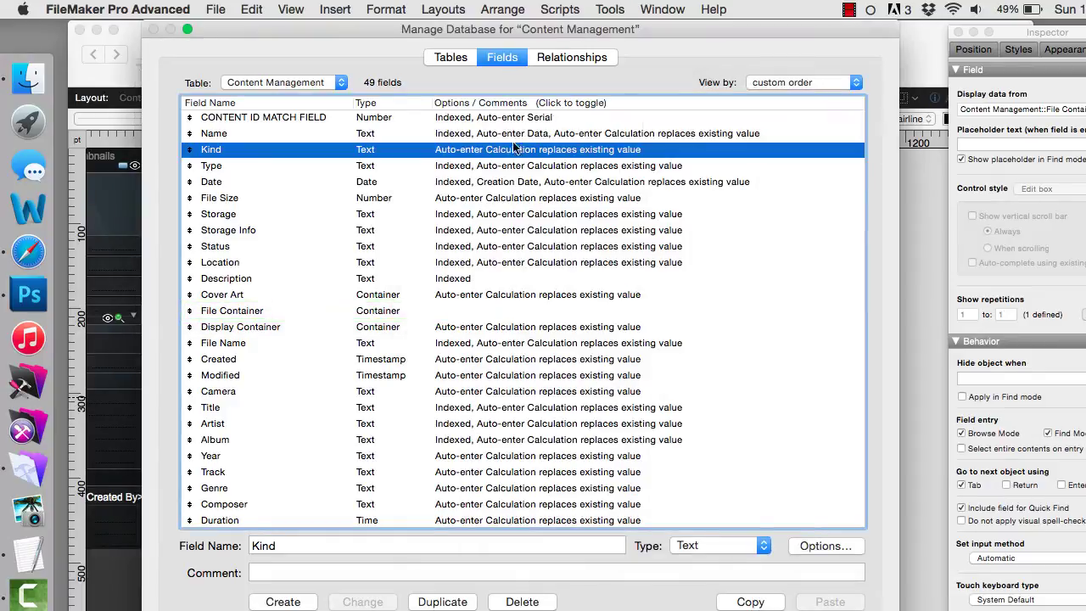
Review the auto-enter entries of the fields from File Size and Cover Art down to Genre, then close the field definitions
left_click(499, 198)
left_click(481, 295)
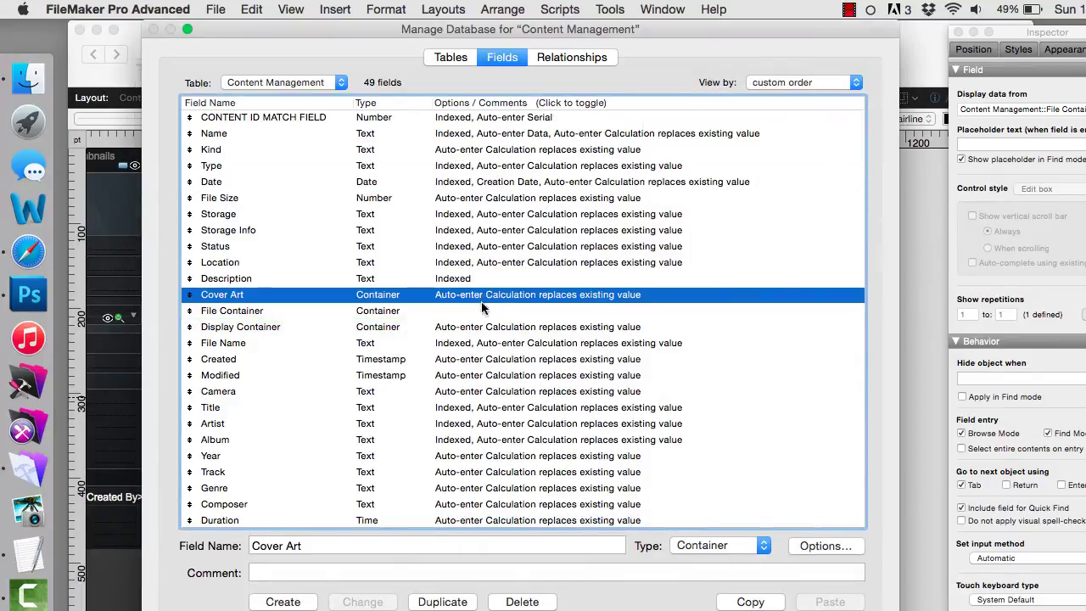
left_click(481, 327)
left_click(481, 360)
left_click(484, 375)
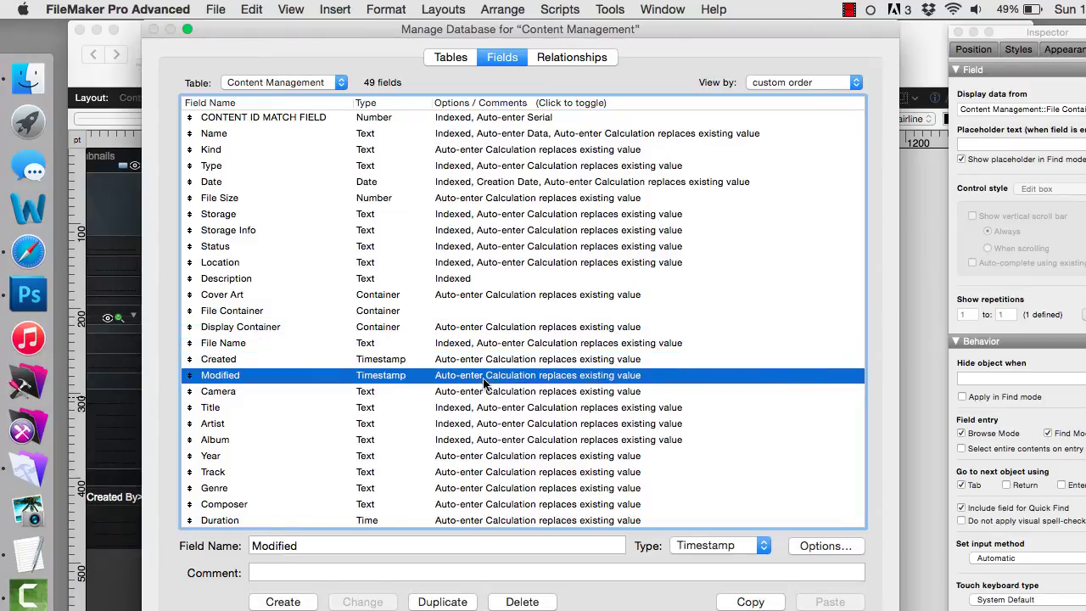
left_click(485, 391)
left_click(477, 456)
left_click(478, 471)
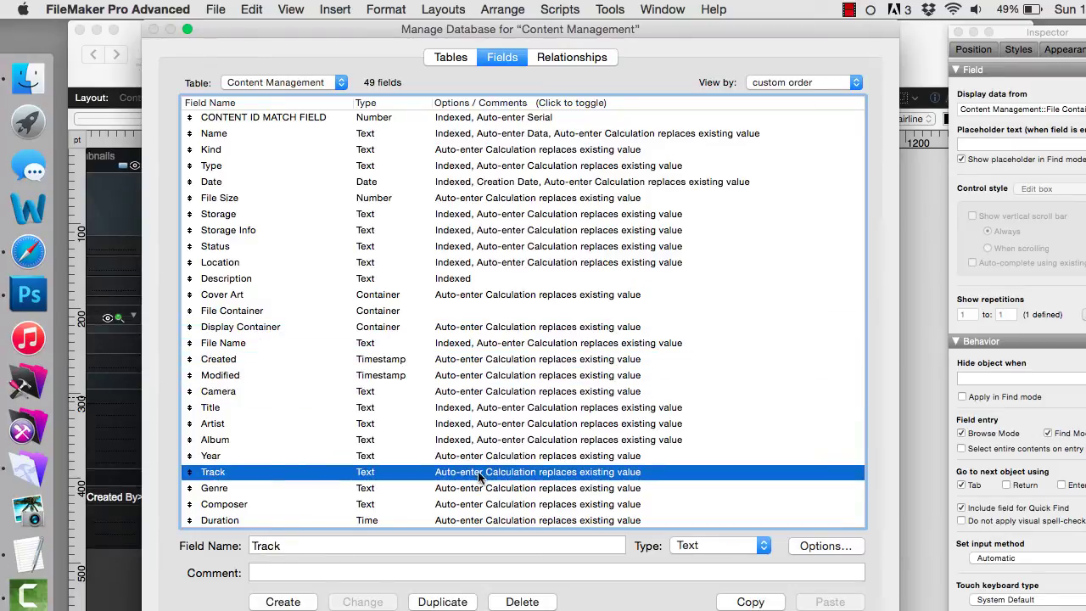
left_click(480, 489)
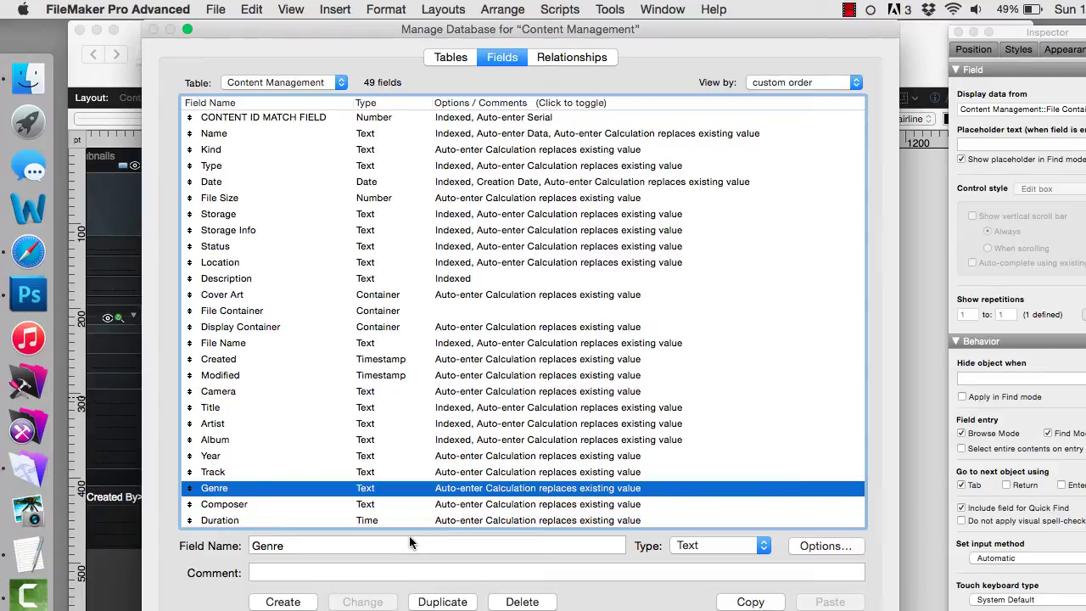
key("Return")
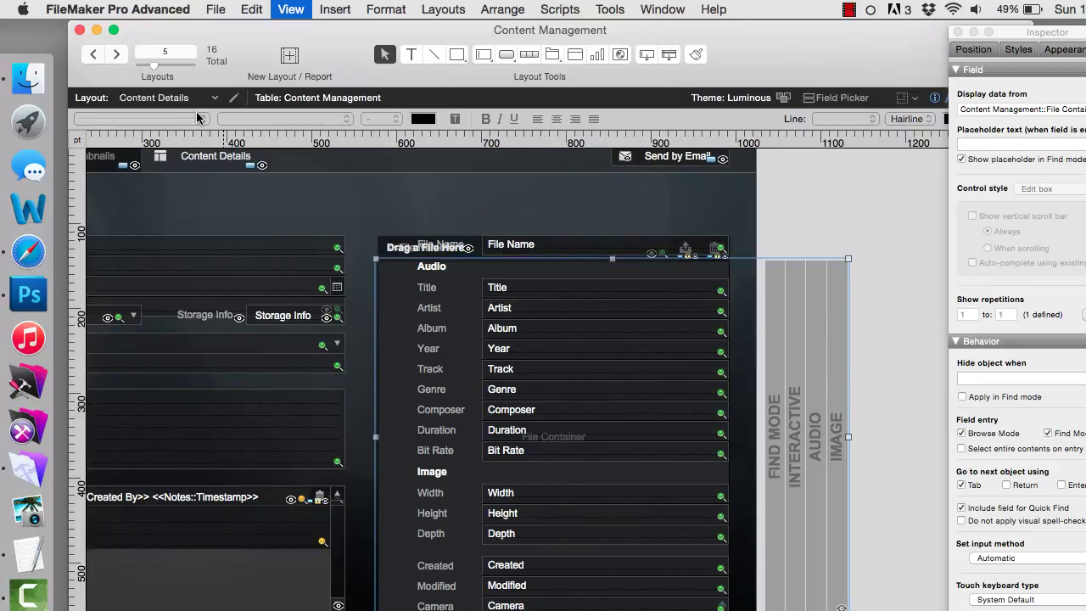
Switch to Browse mode and page back through the records to the clickworks_naming_conventions PDF
key("super+b")
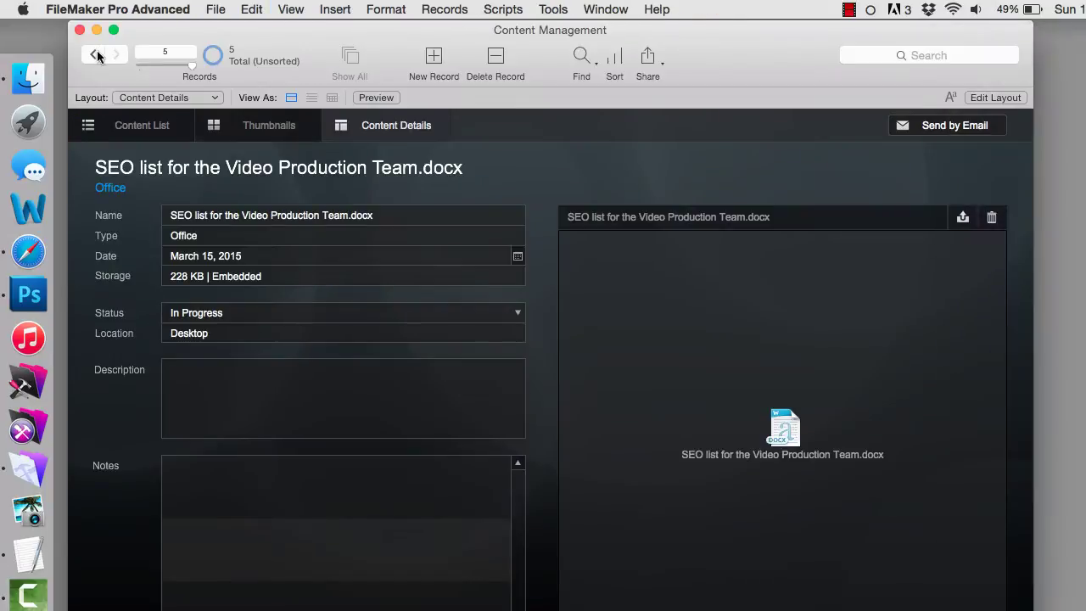
left_click(95, 54)
left_click(95, 54)
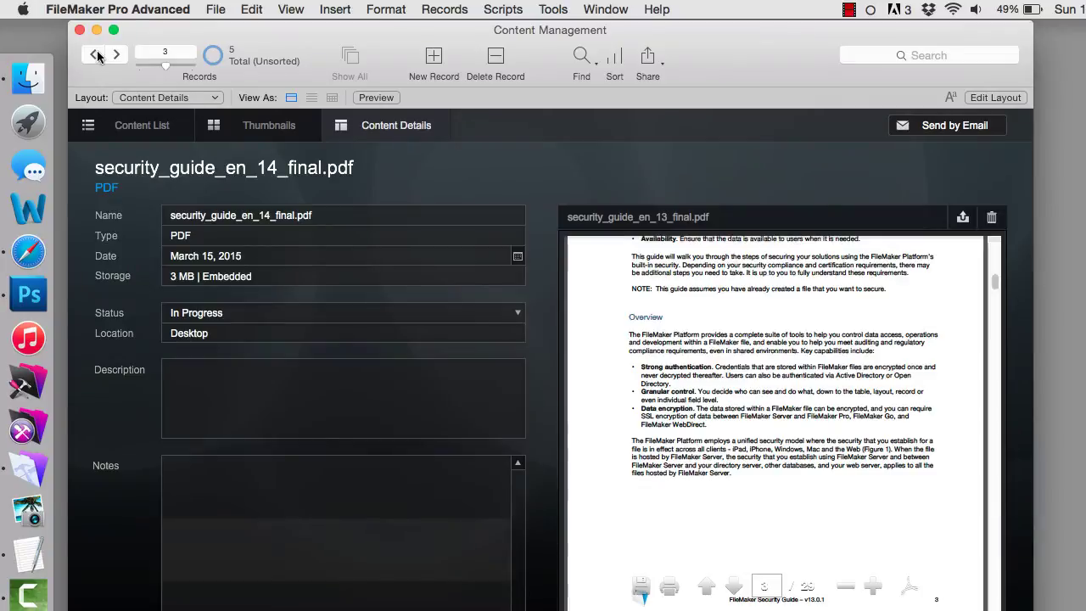
left_click(95, 55)
left_click(95, 54)
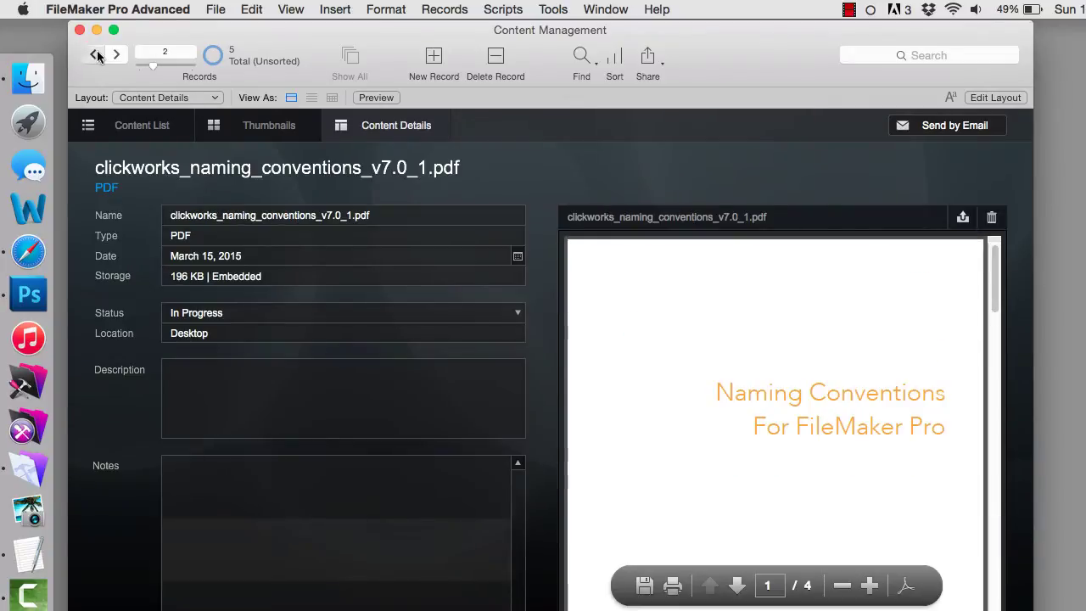
Page forward through the records in Content Details from the clickworks_naming_conventions PDF past 02 Animals.mp3
left_click(119, 55)
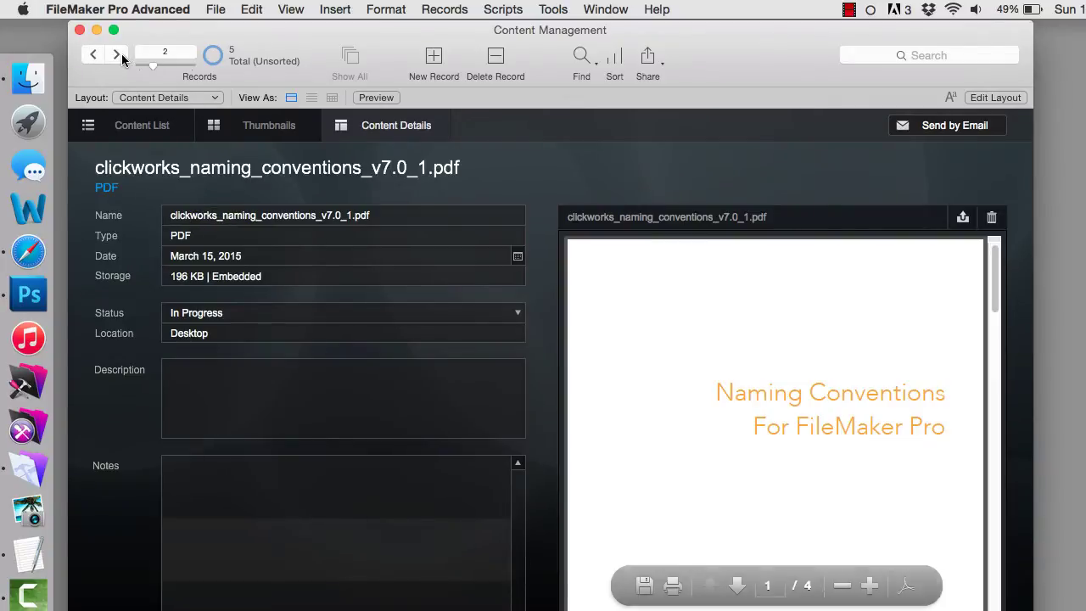
left_click(119, 55)
left_click(119, 55)
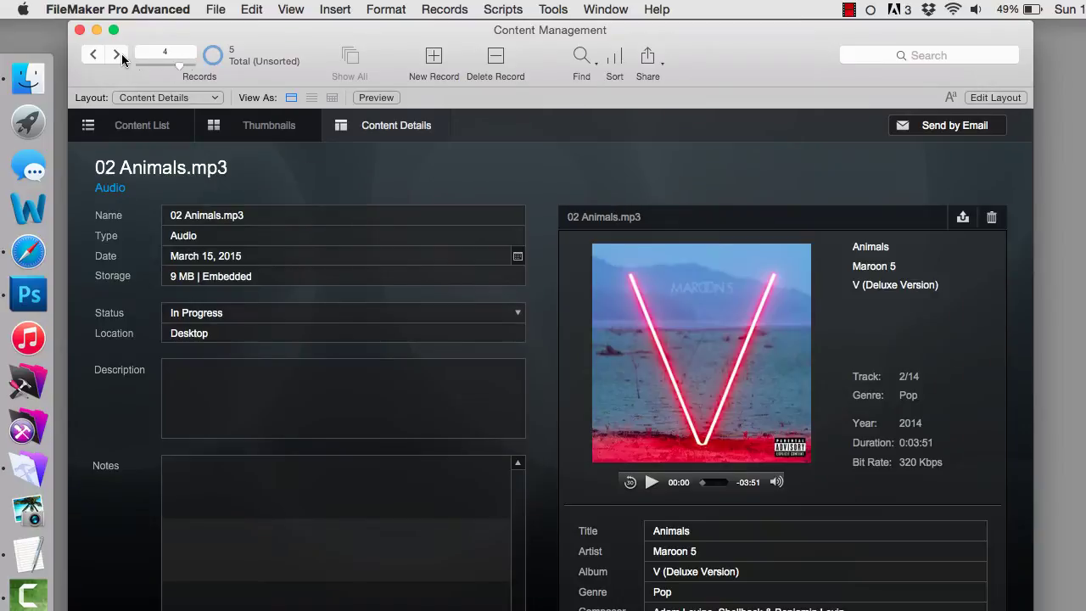
left_click(120, 56)
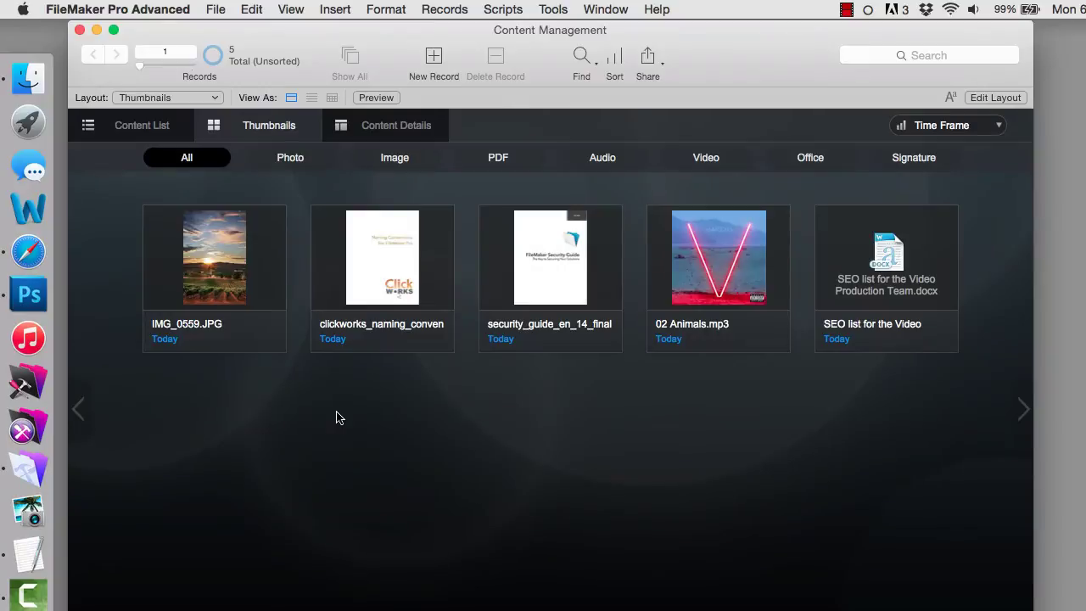
Filter the thumbnails by Photo, Image and PDF in turn, and return to showing all content
left_click(303, 162)
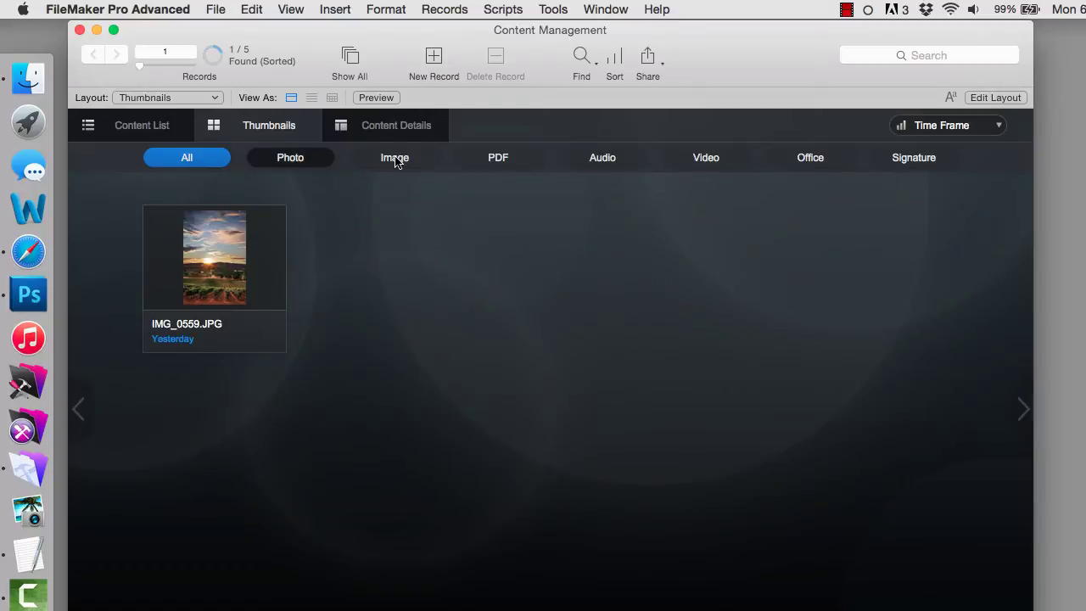
left_click(399, 161)
left_click(499, 165)
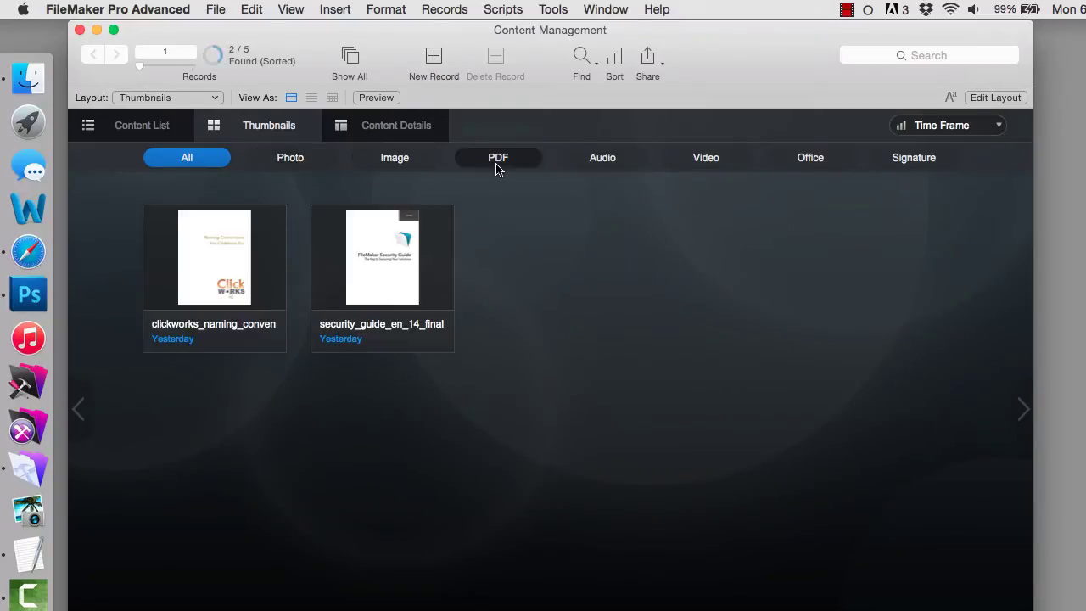
left_click(213, 160)
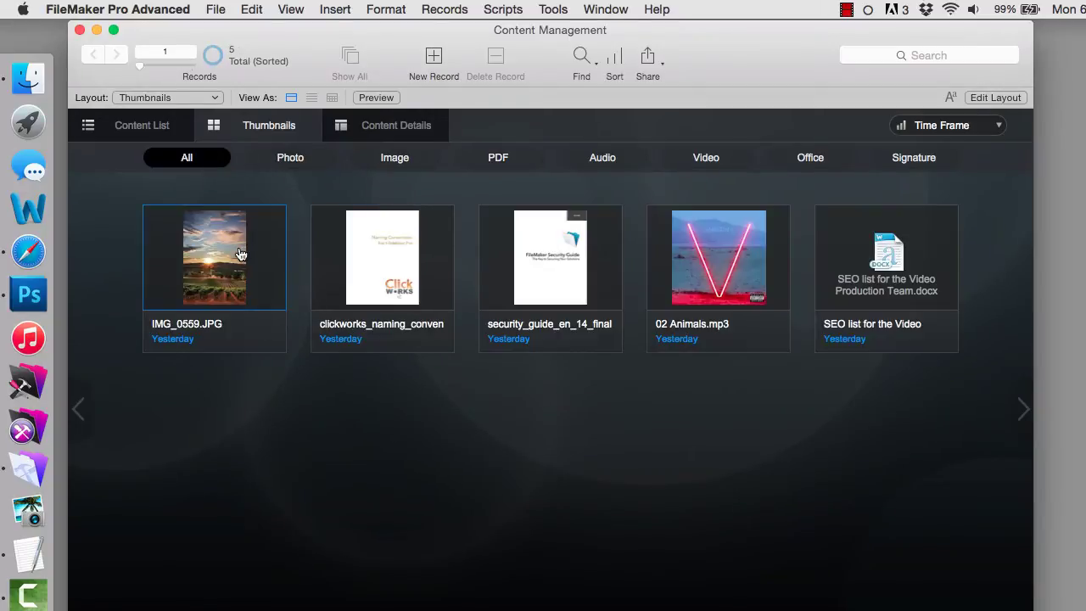
Open the details of IMG_0559.JPG from its thumbnail and page forward to the 02 Animals.mp3 record
left_click(234, 260)
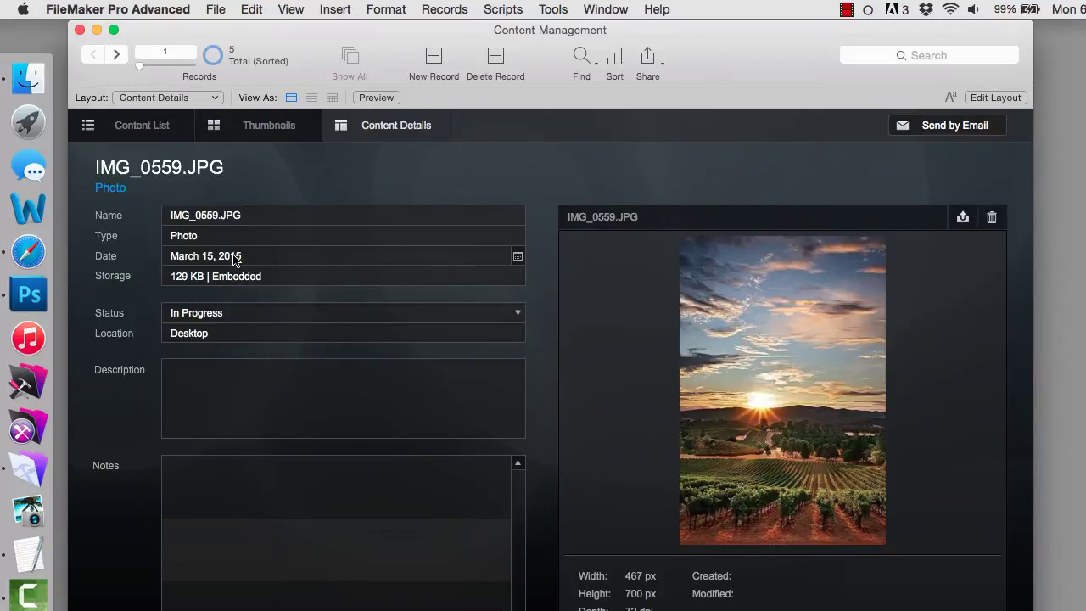
left_click(119, 56)
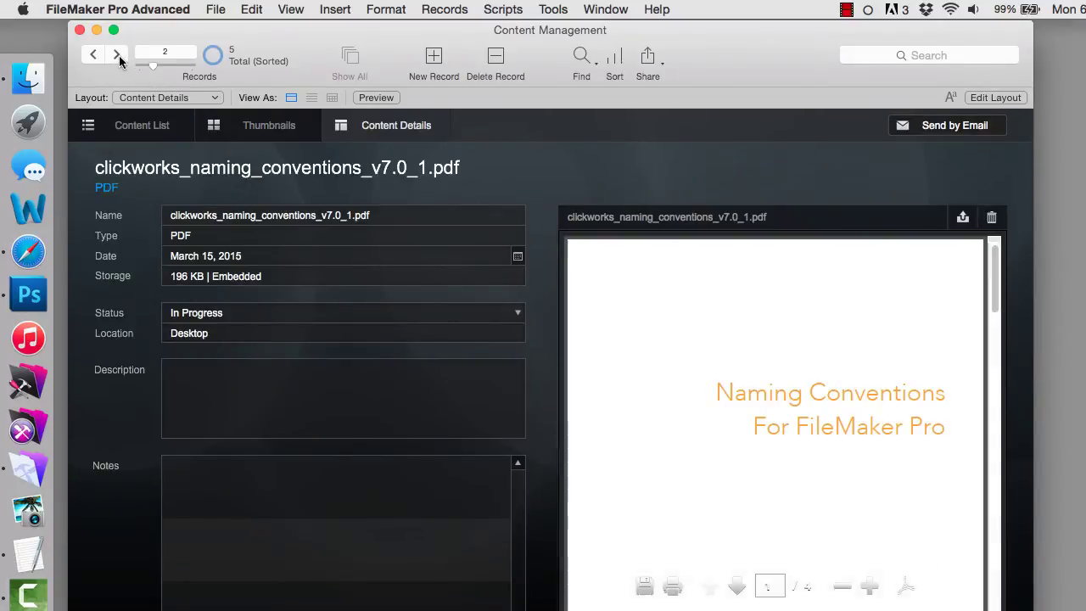
left_click(120, 56)
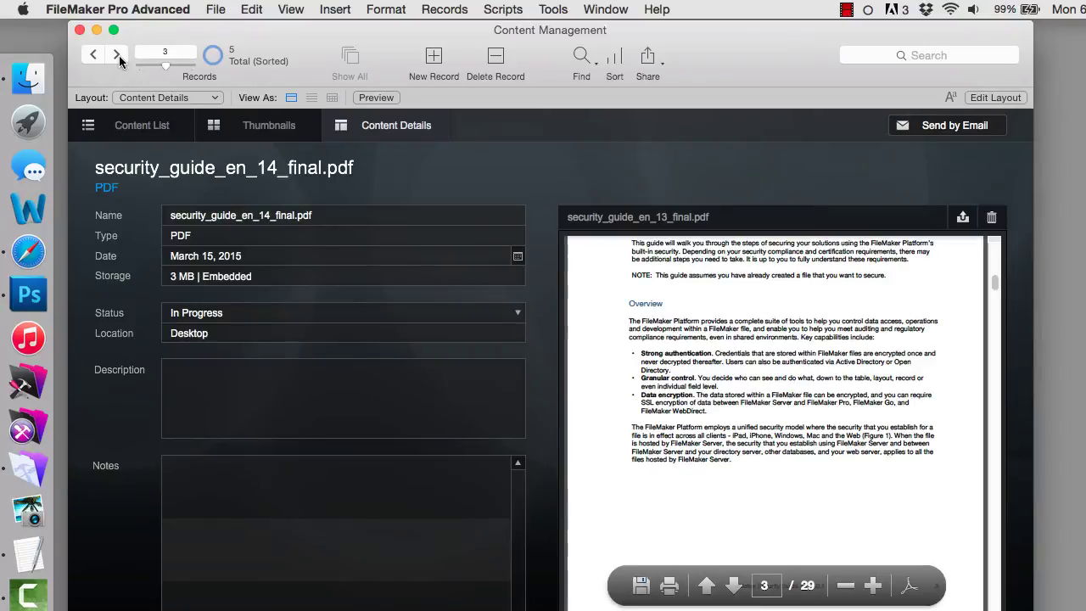
left_click(118, 55)
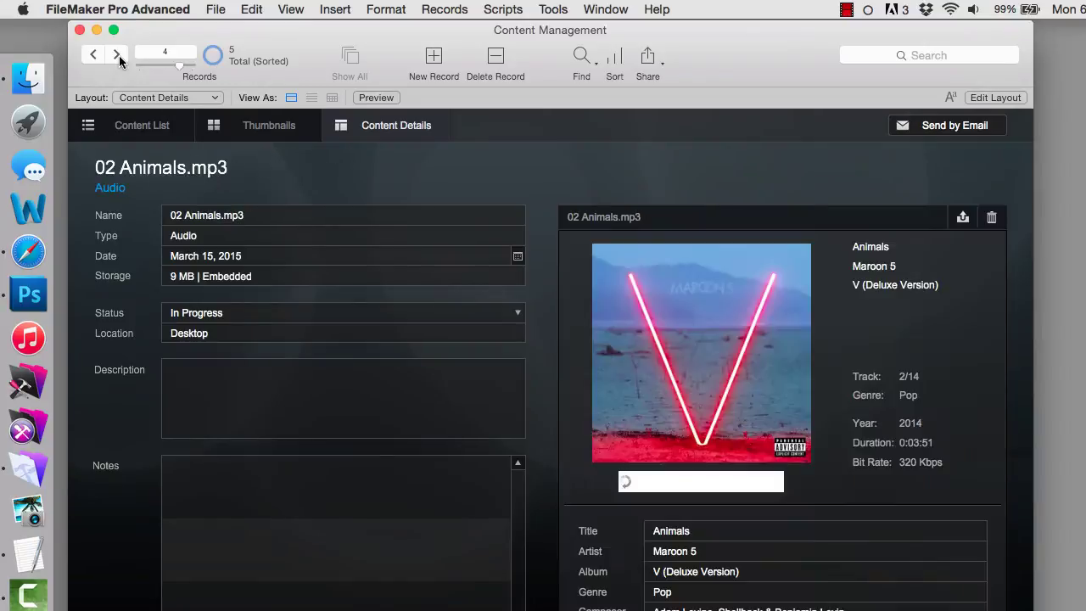
Enter Layout mode on Content Details and select the Find Mode, Audio and Image slide controls in turn to inspect the stack
left_click(1006, 98)
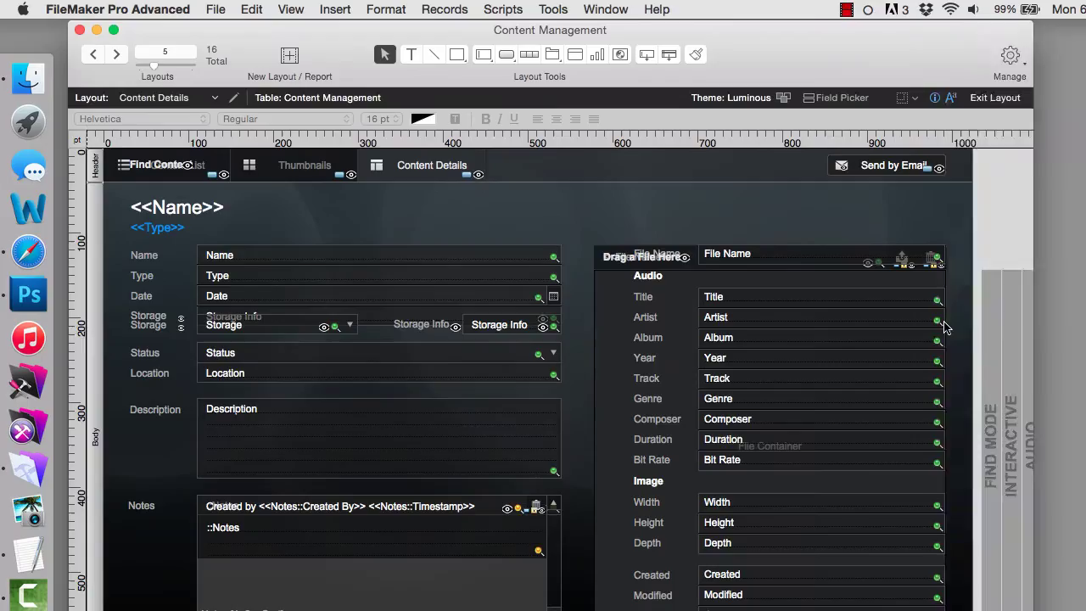
scroll(786, 339, "right", 5)
scroll(786, 340, "right", 5)
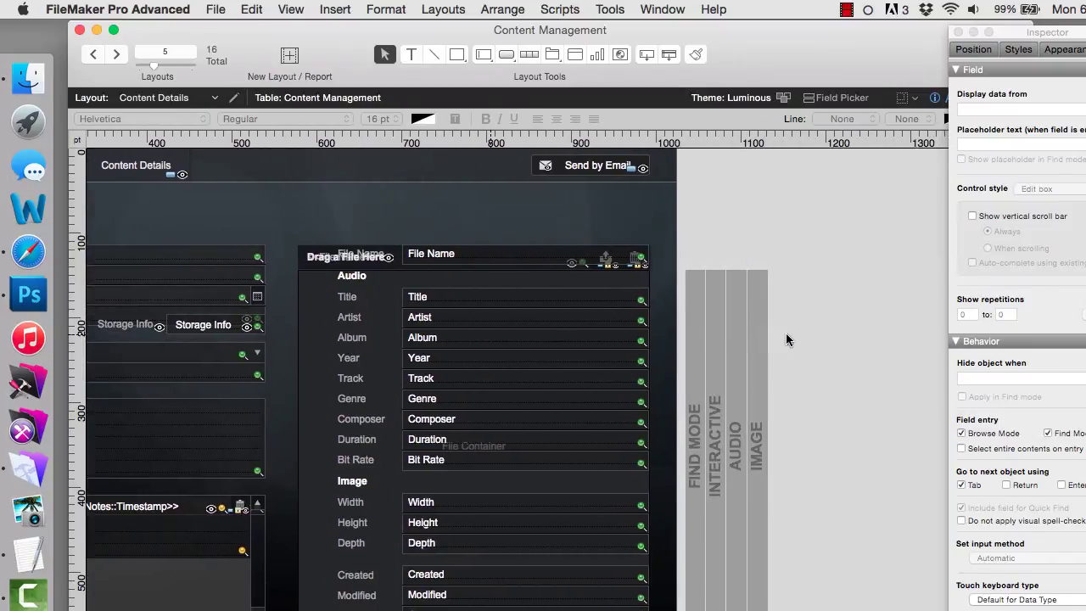
left_click(696, 346)
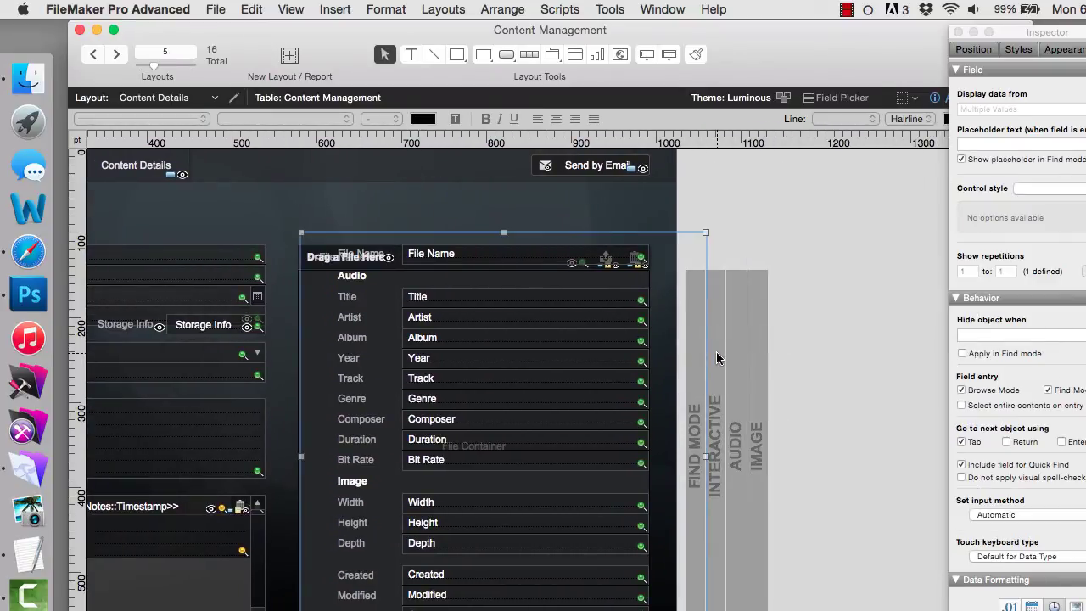
left_click(738, 357)
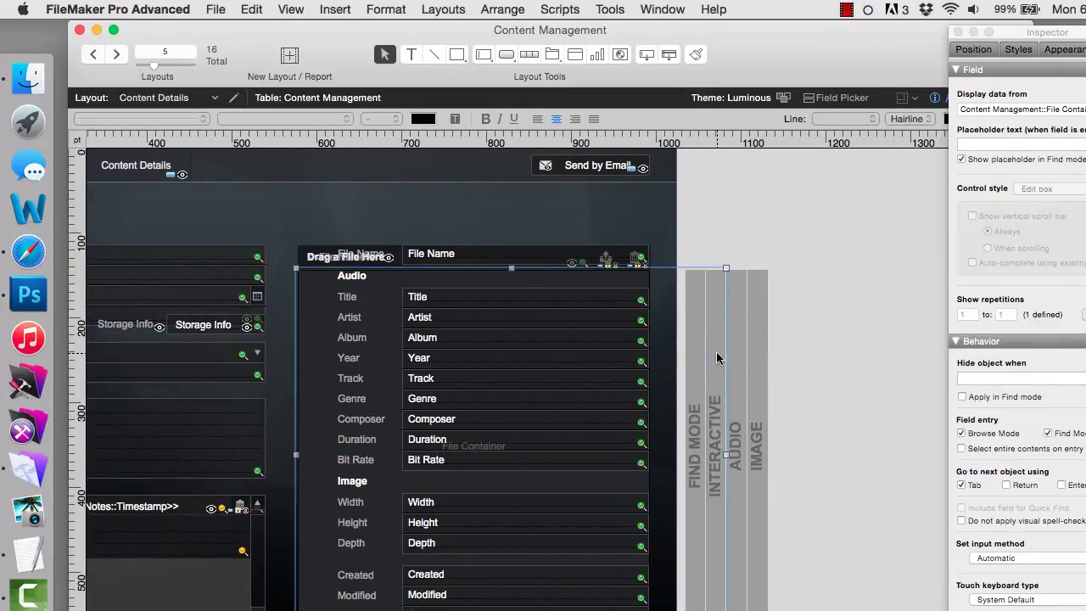
left_click(761, 370)
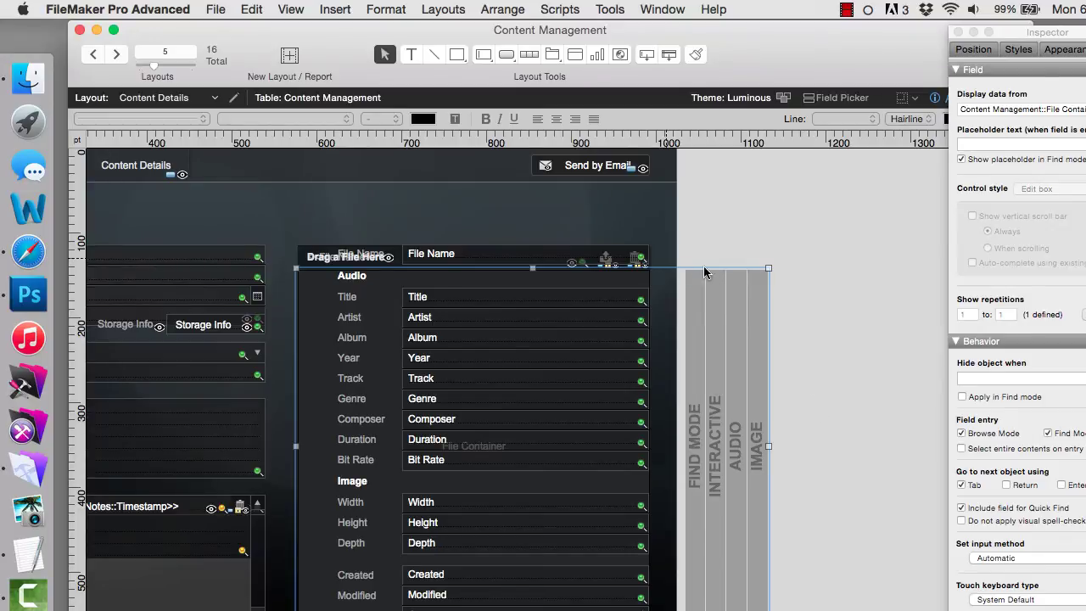
Select the stacked slide controls together, delete them, and inspect the File Container area underneath
left_click(740, 429, "shift")
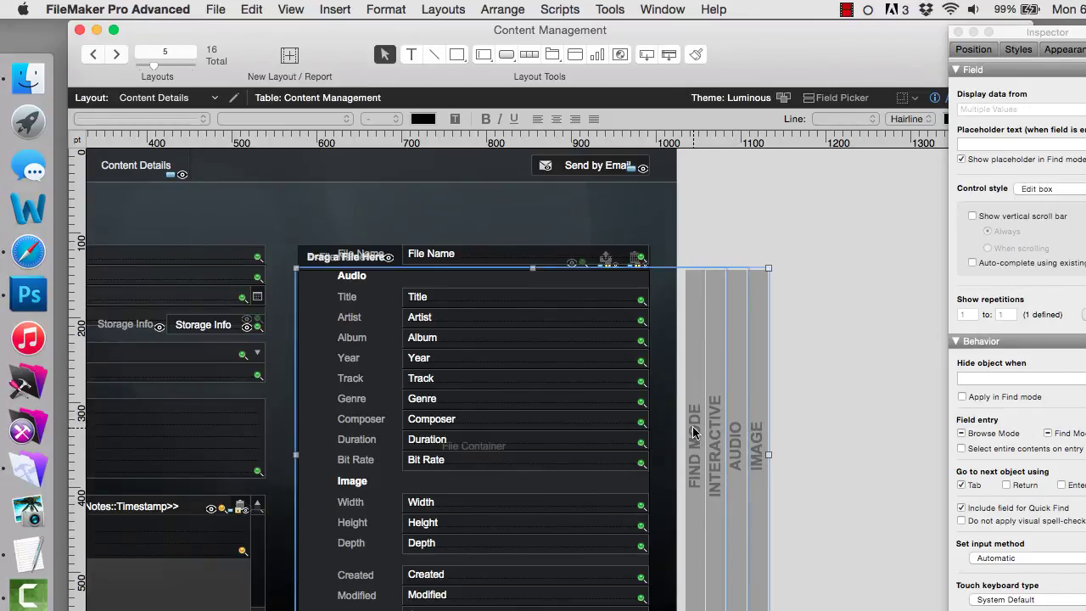
key("Delete")
left_click(743, 279)
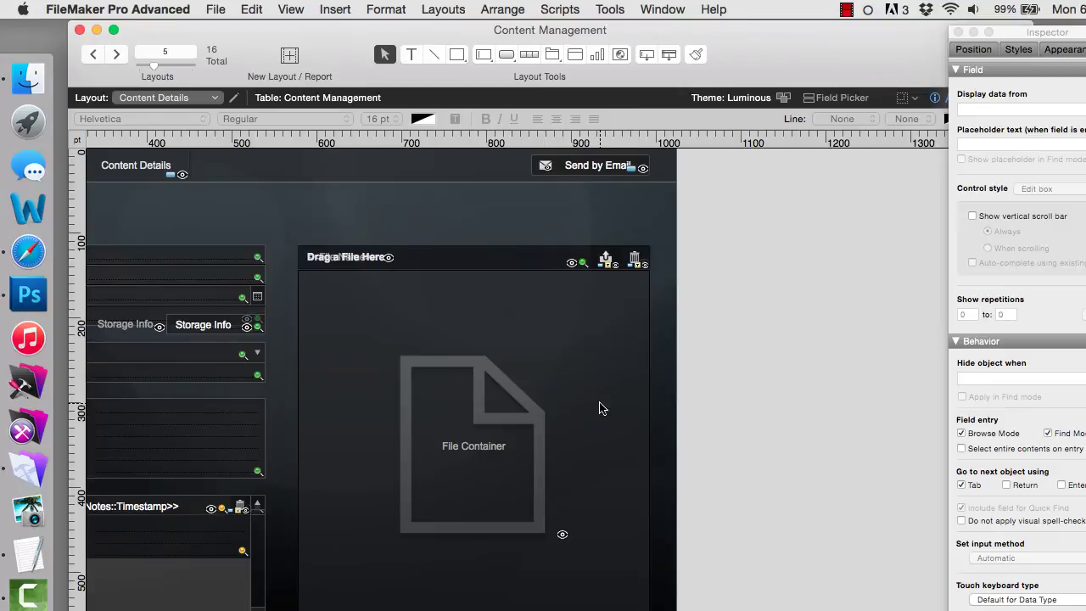
left_click(543, 448)
left_click(588, 431)
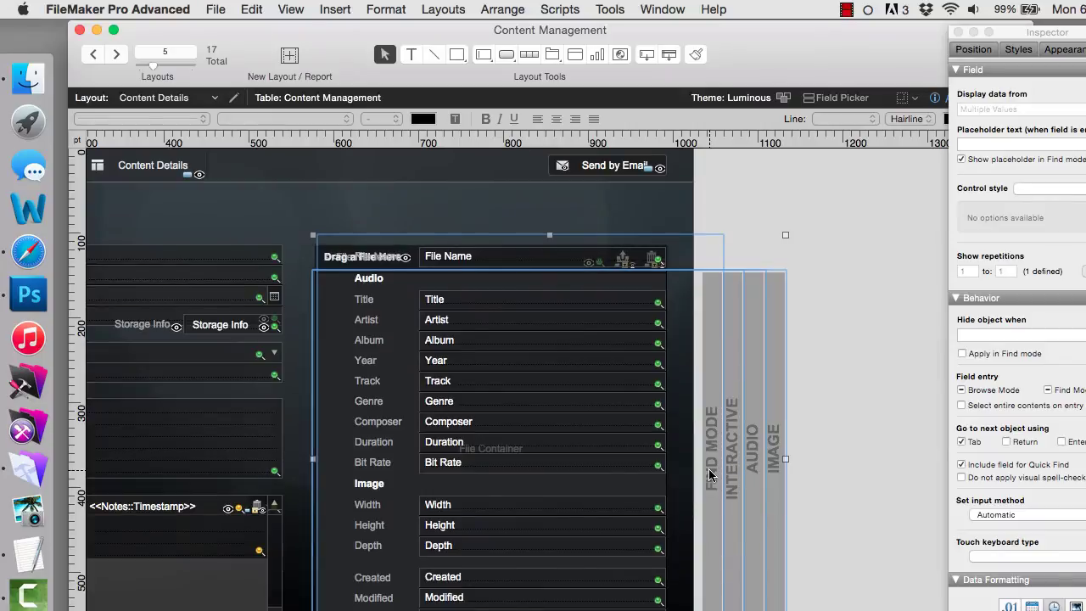
Switch to Browse mode and widen the Content Management window slightly
key("super+b")
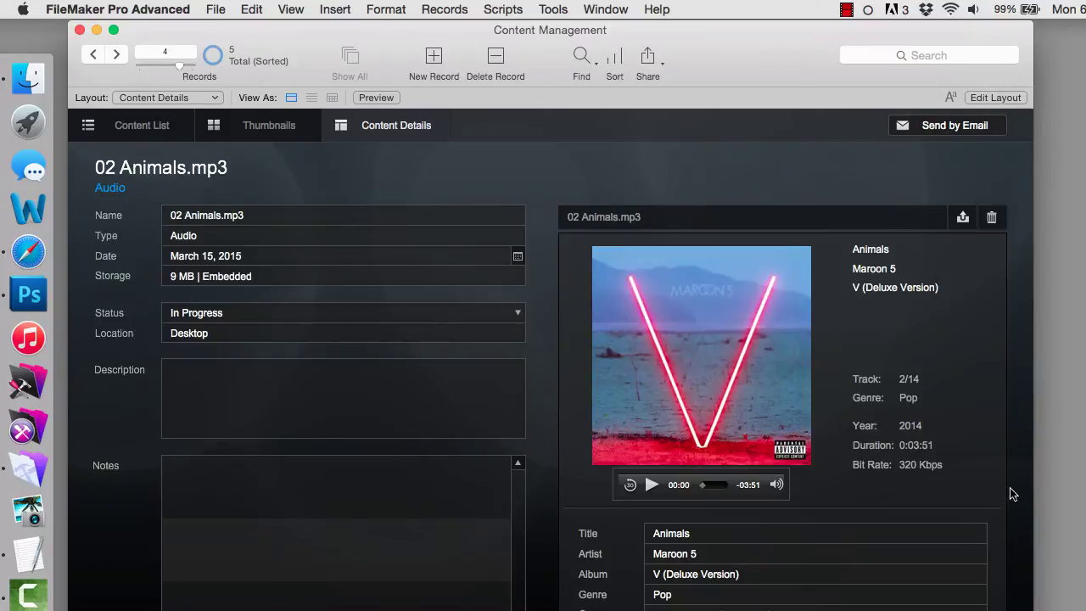
left_click_drag(1034, 475, 1070, 477)
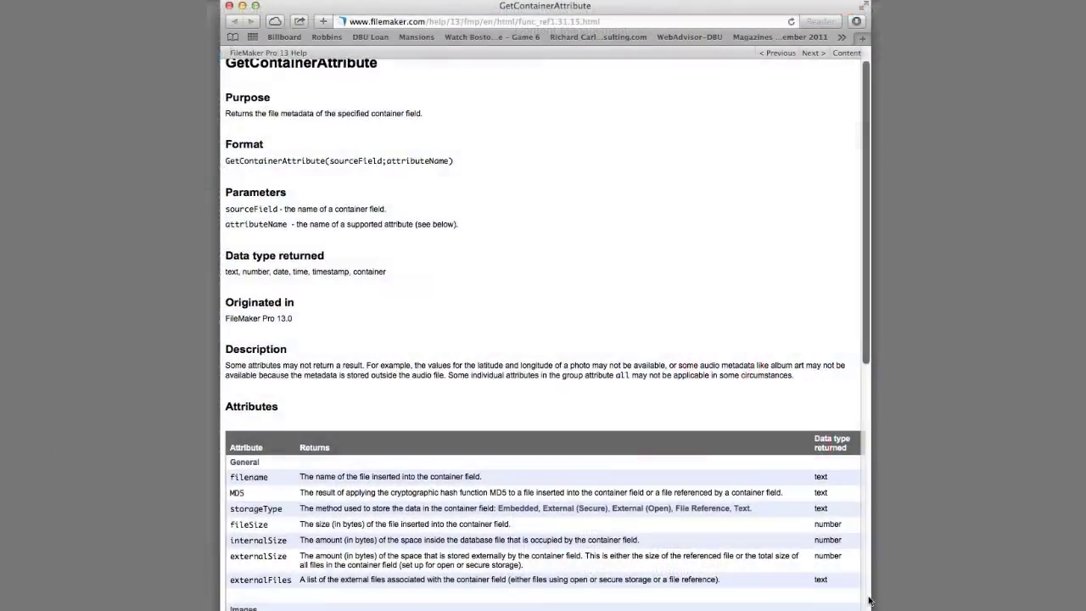
Examine the General, Images, Photos, Audio, Bar Codes, Signatures and Groups attributes on the GetContainerAttribute help page in Safari
scroll(869, 601, "down", 2)
scroll(869, 600, "down", 3)
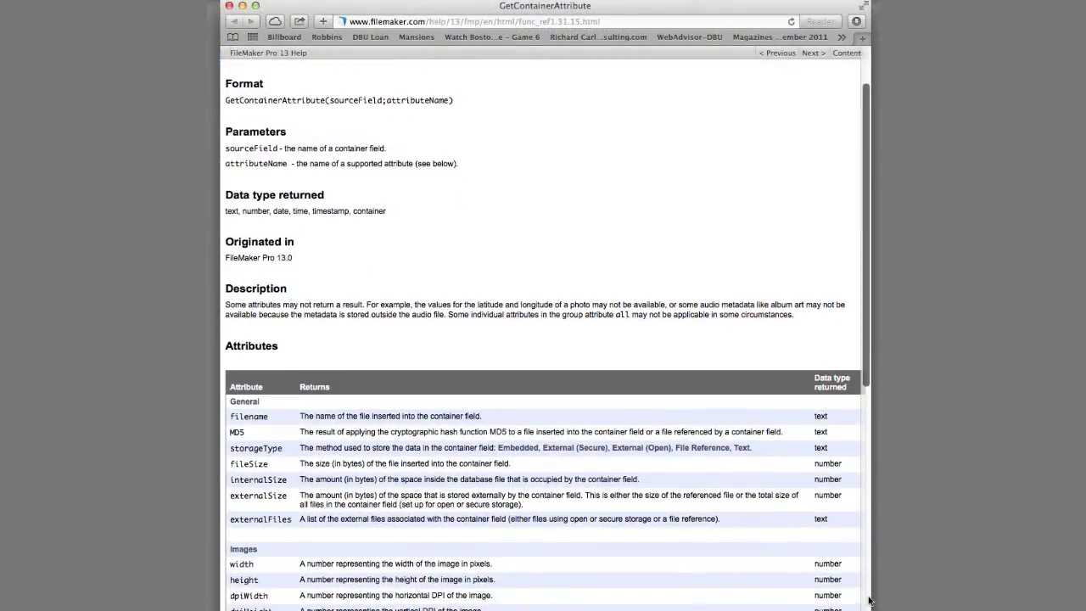
scroll(869, 601, "down", 2)
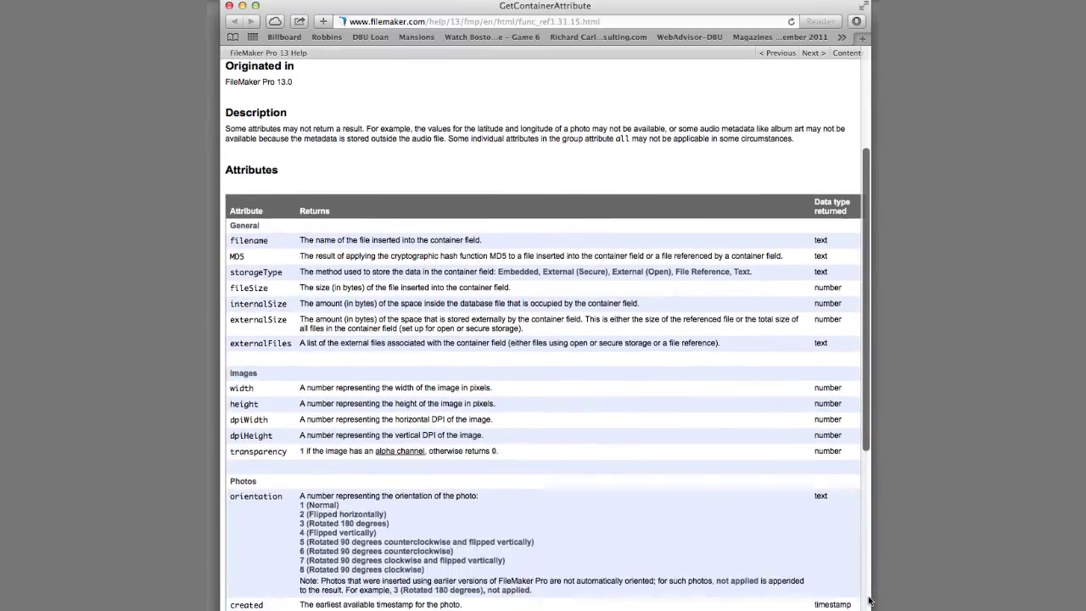
scroll(869, 600, "down", 4)
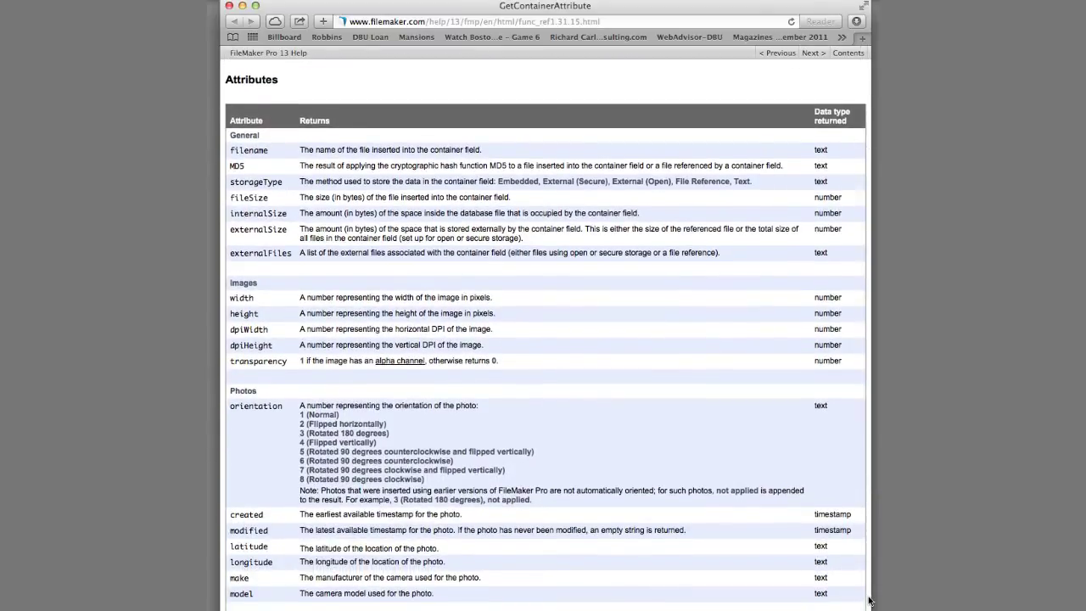
scroll(869, 601, "down", 3)
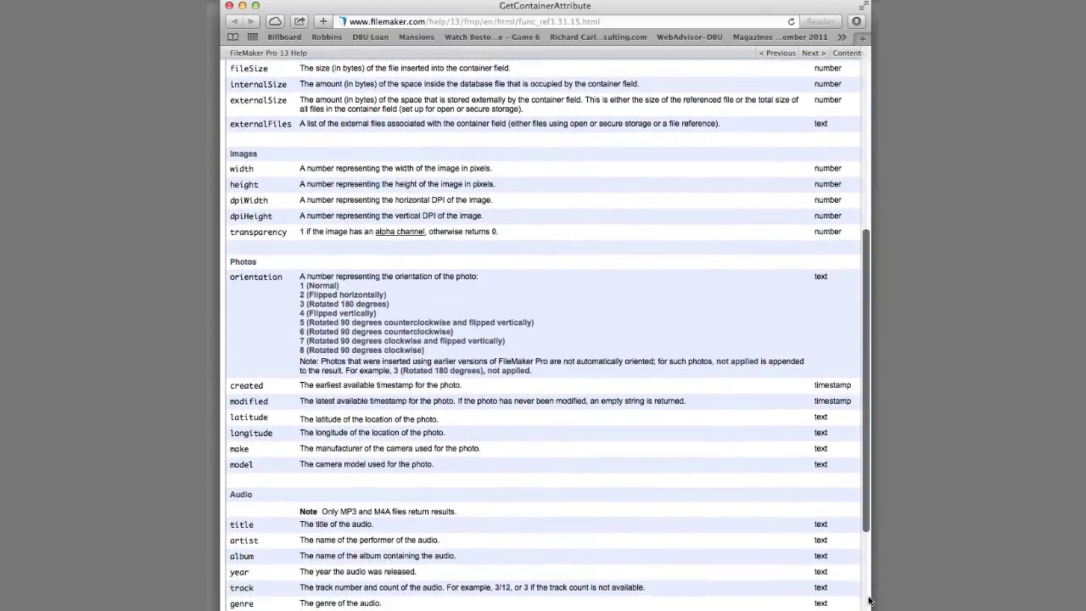
scroll(869, 601, "down", 3)
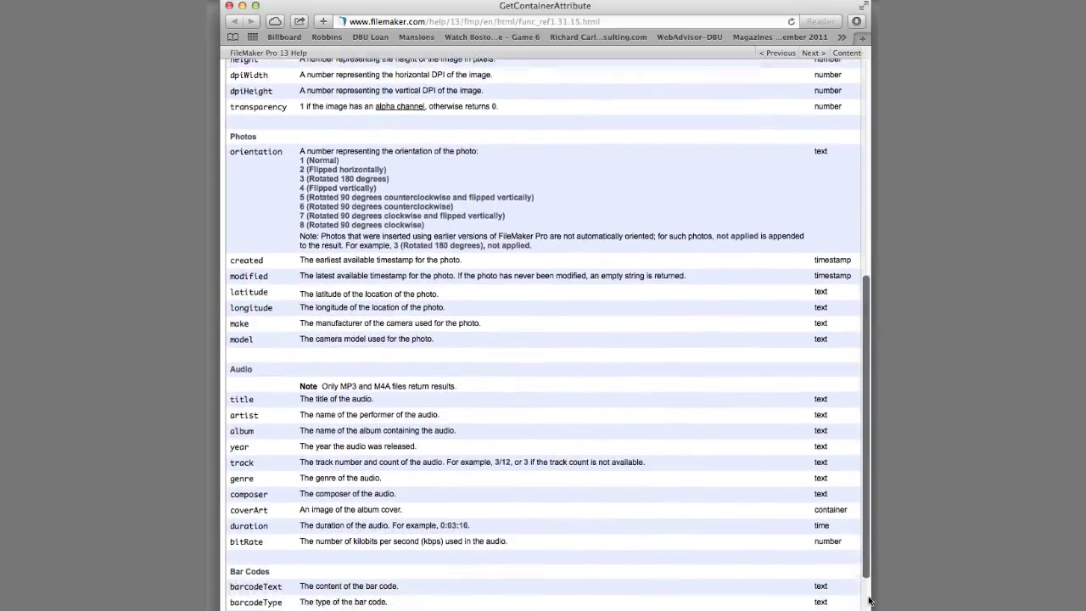
scroll(869, 601, "down", 3)
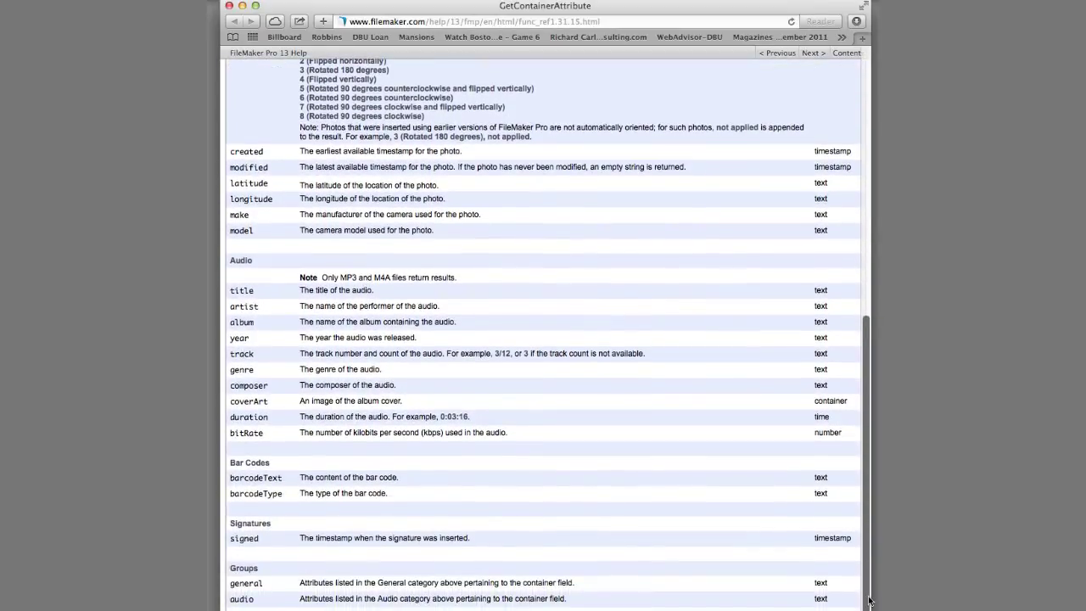
scroll(869, 600, "down", 1)
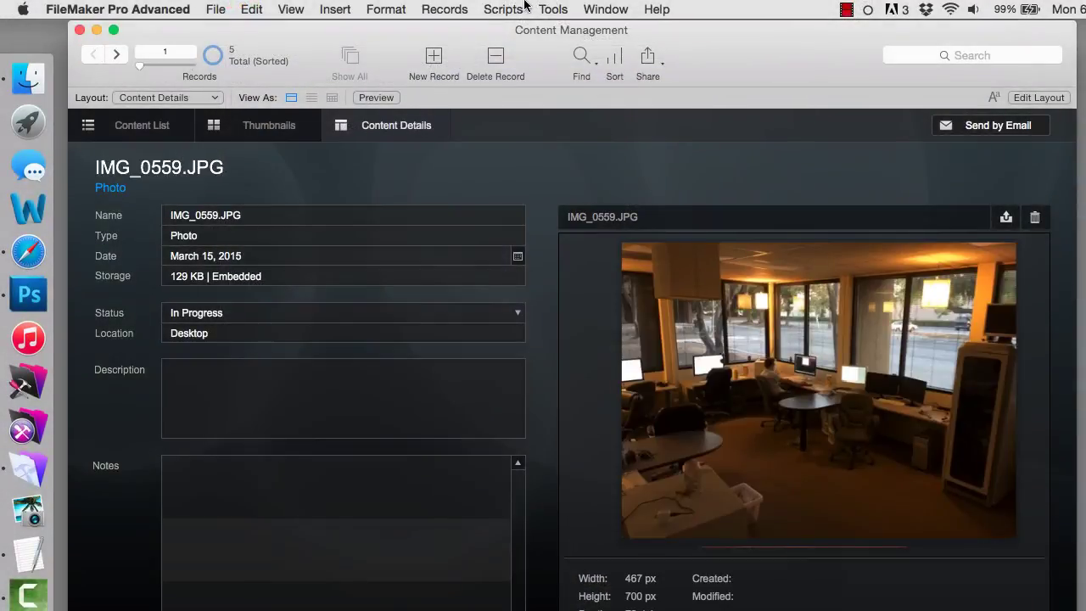
In FileMaker's Data Viewer, start a new watch expression and insert the GetContainerAttribute function
left_click(543, 8)
left_click(565, 62)
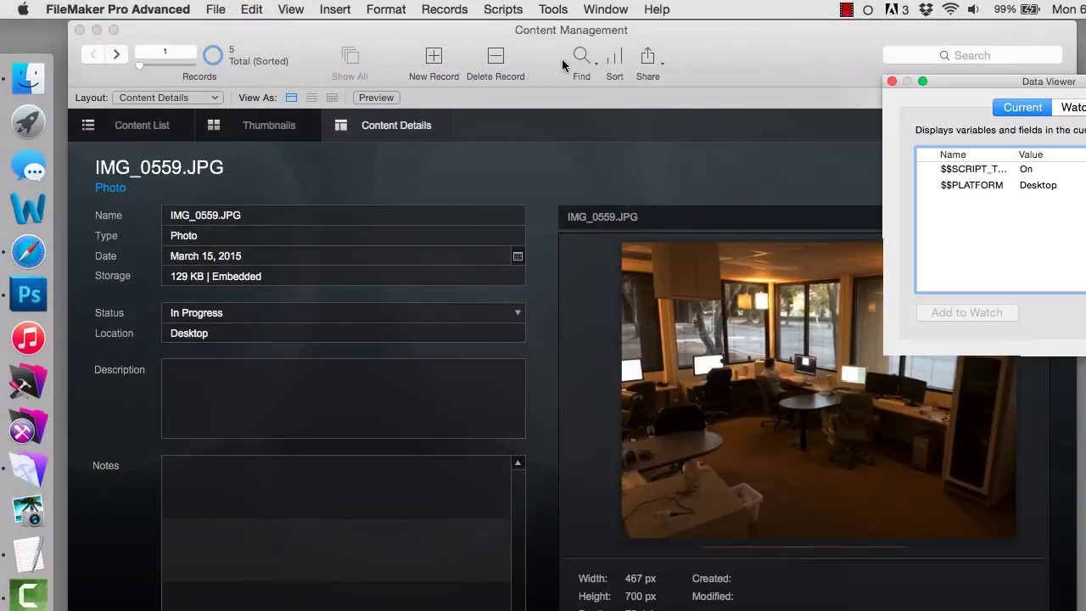
left_click(1072, 109)
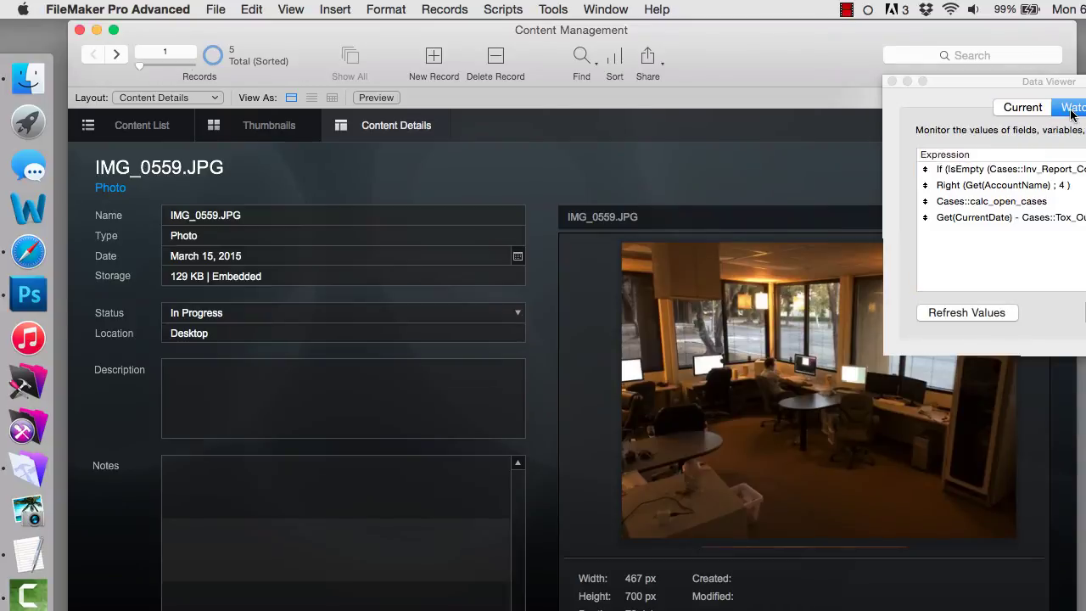
left_click(1084, 312)
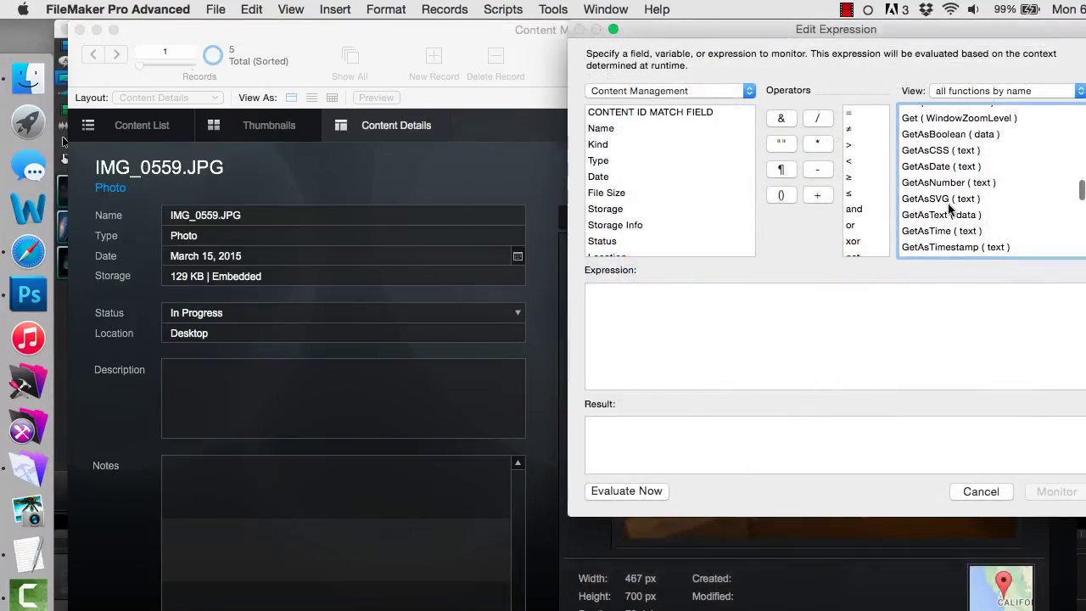
scroll(949, 208, "up", 1)
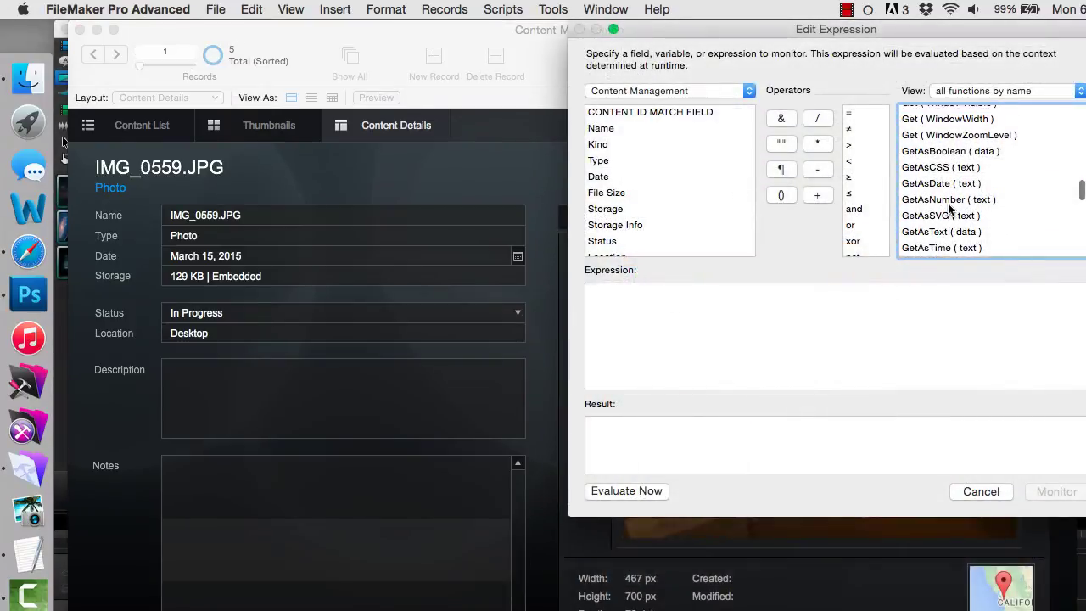
scroll(949, 208, "down", 5)
double_click(949, 213)
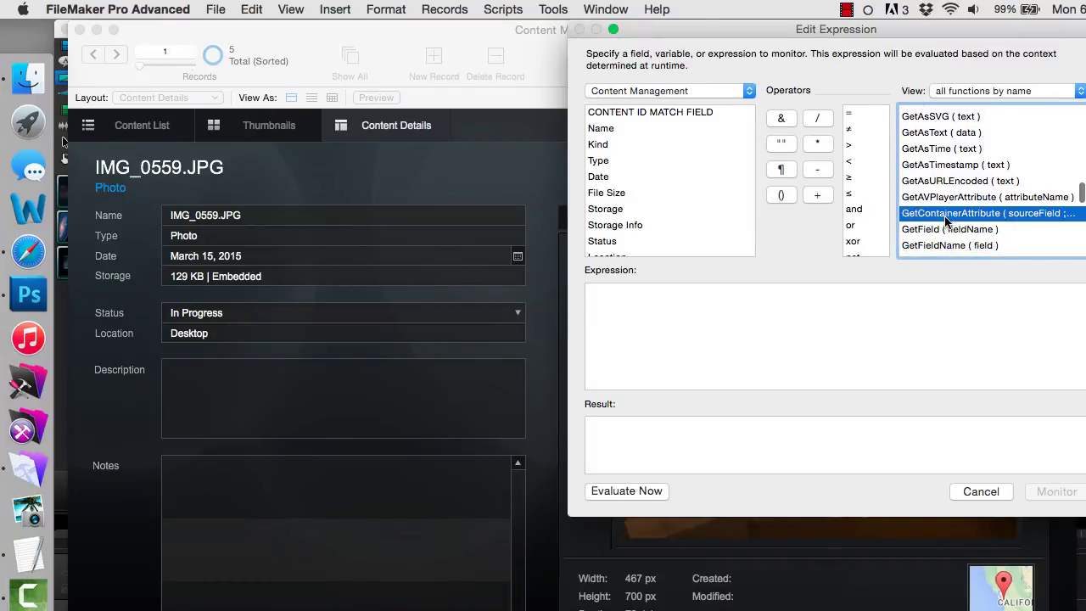
Set the function's sourceField to Content Management::File Container and its attributeName to "all"
double_click(711, 291)
scroll(679, 220, "down", 3)
left_click(679, 246)
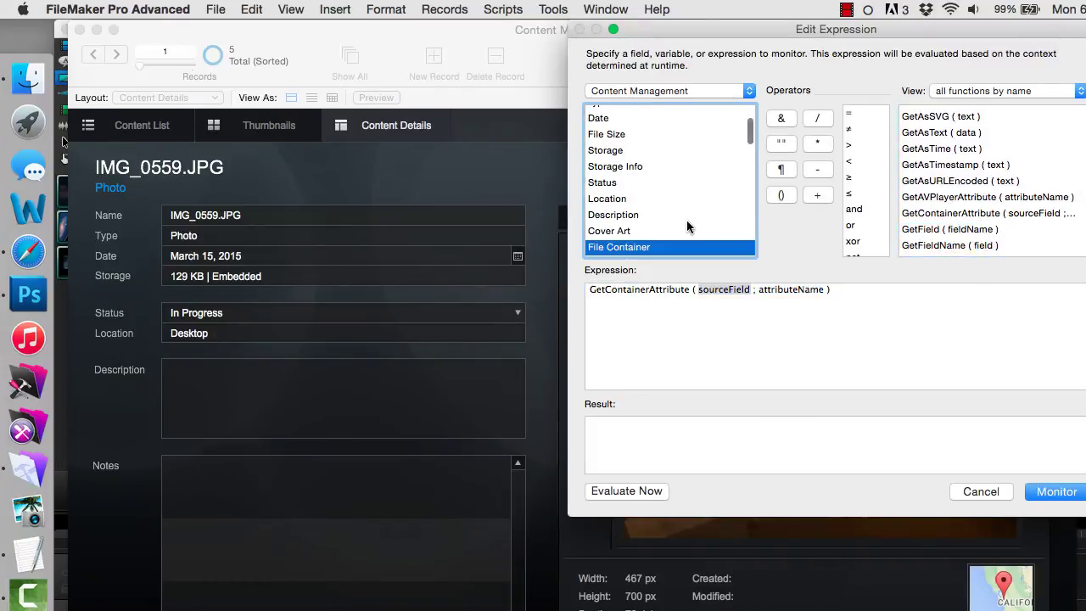
double_click(682, 246)
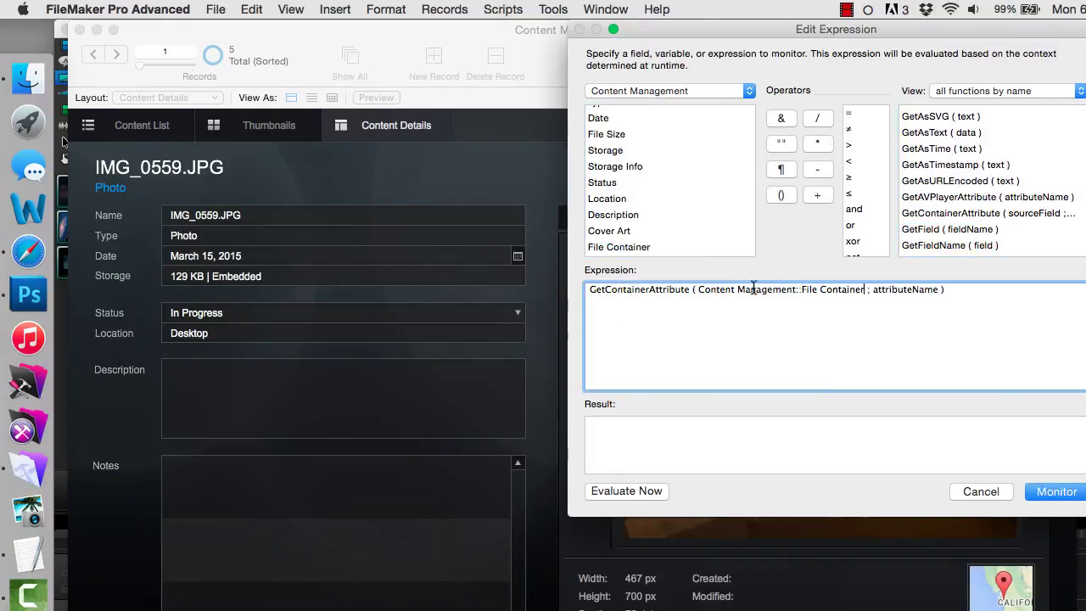
double_click(880, 289)
type("\"all")
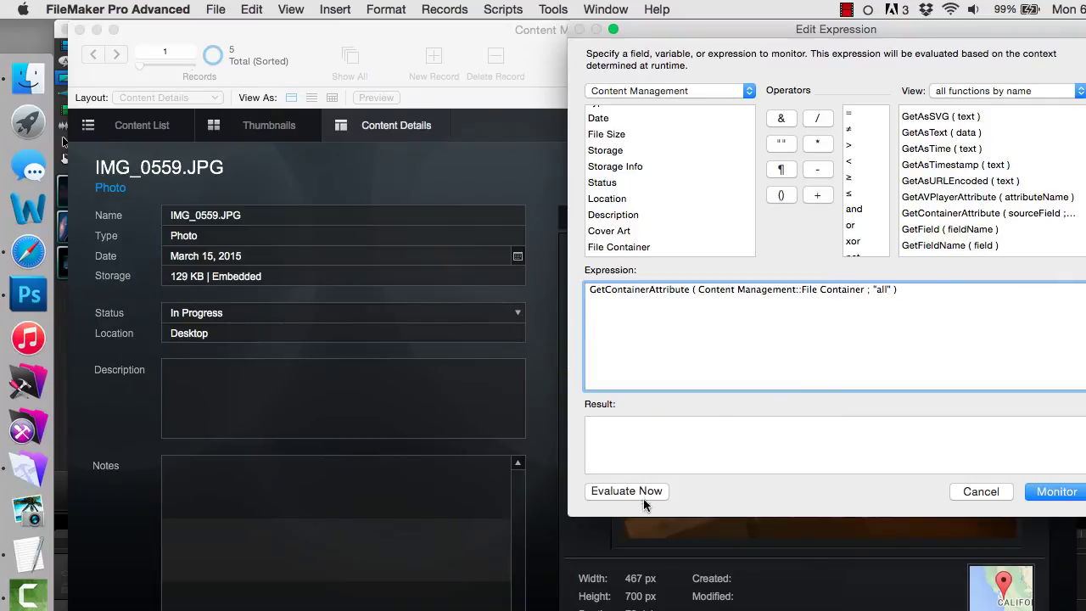
Evaluate the GetContainerAttribute expression for IMG_0559.JPG and skim its General, Image and Photo attributes
left_click(645, 493)
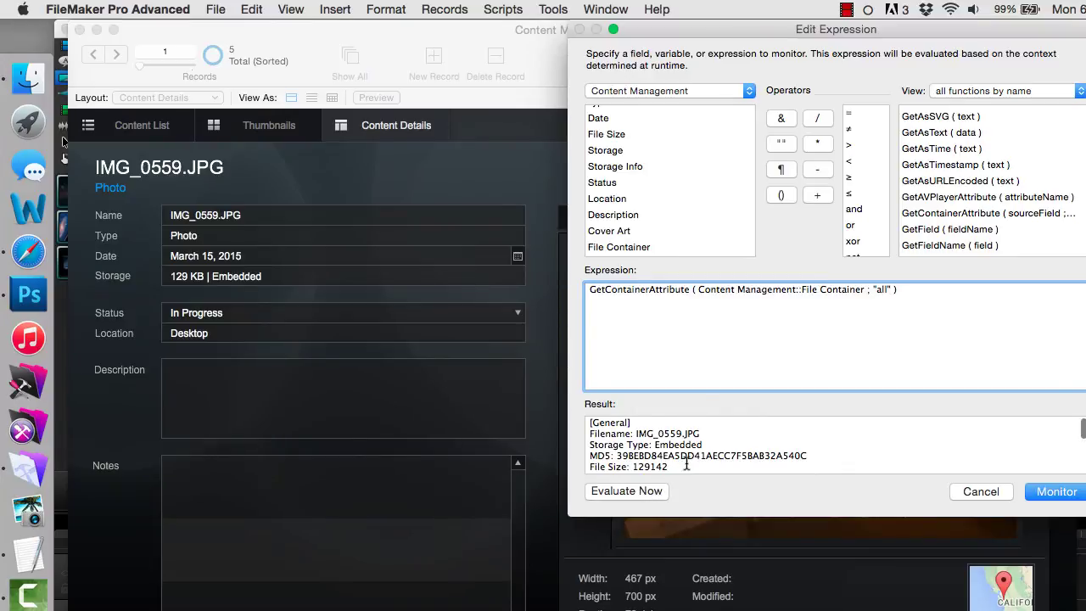
scroll(687, 465, "down", 3)
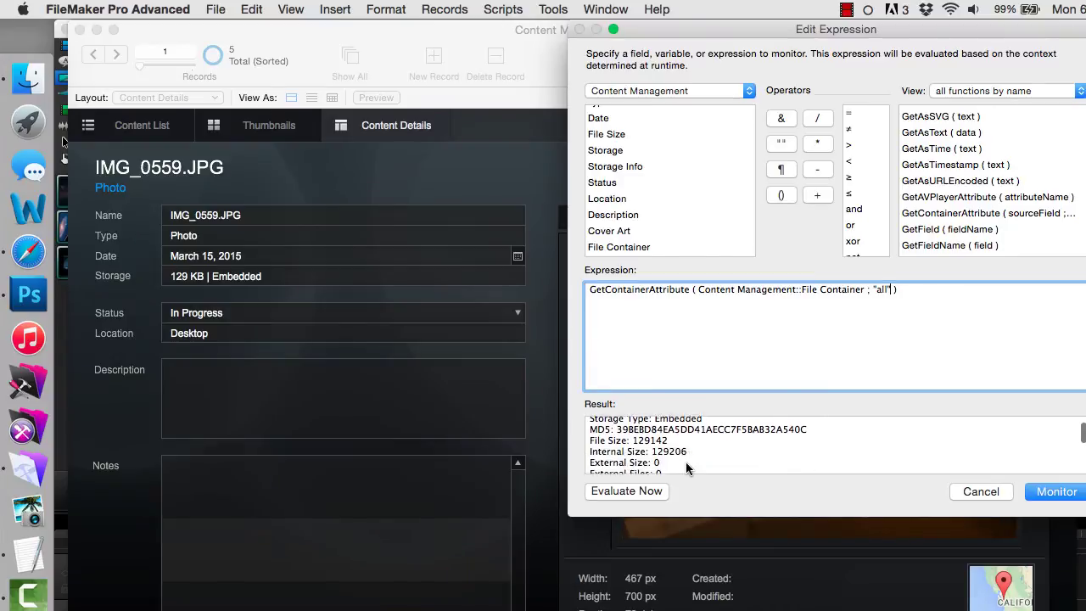
scroll(687, 464, "down", 4)
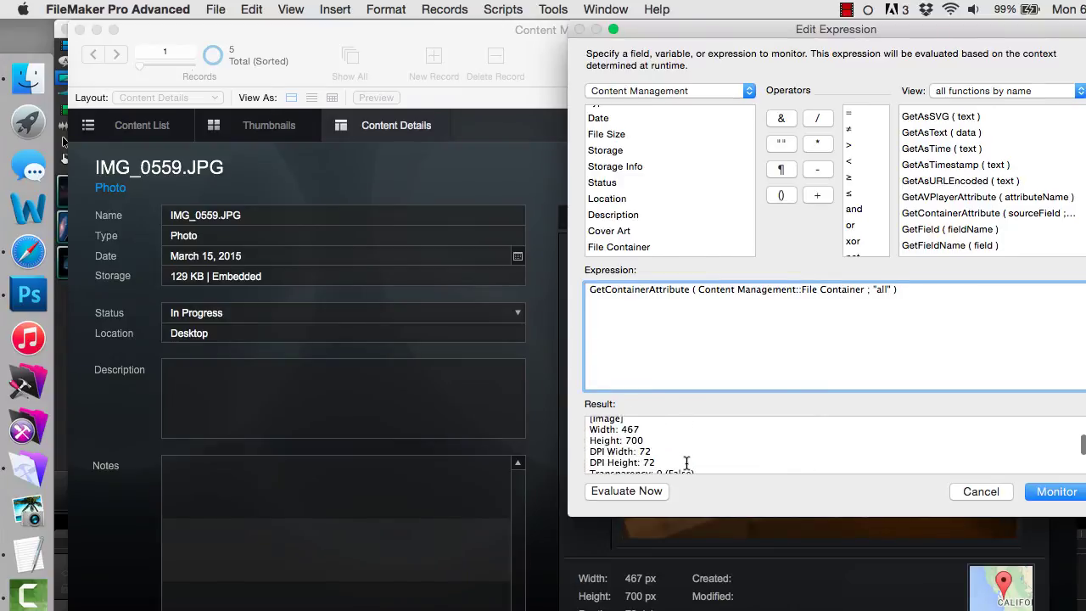
scroll(687, 467, "down", 4)
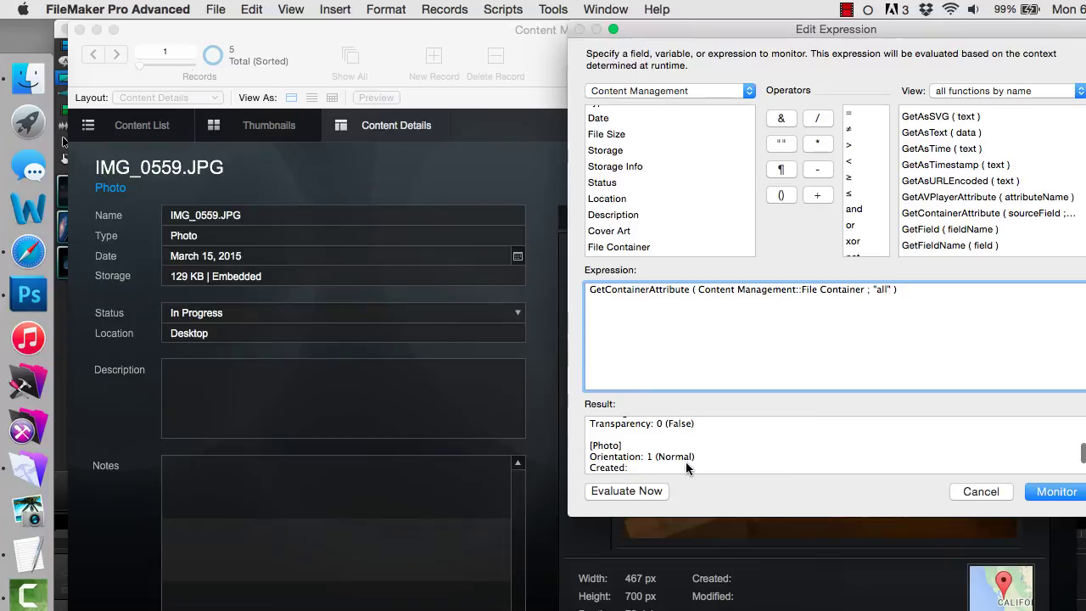
scroll(687, 465, "down", 3)
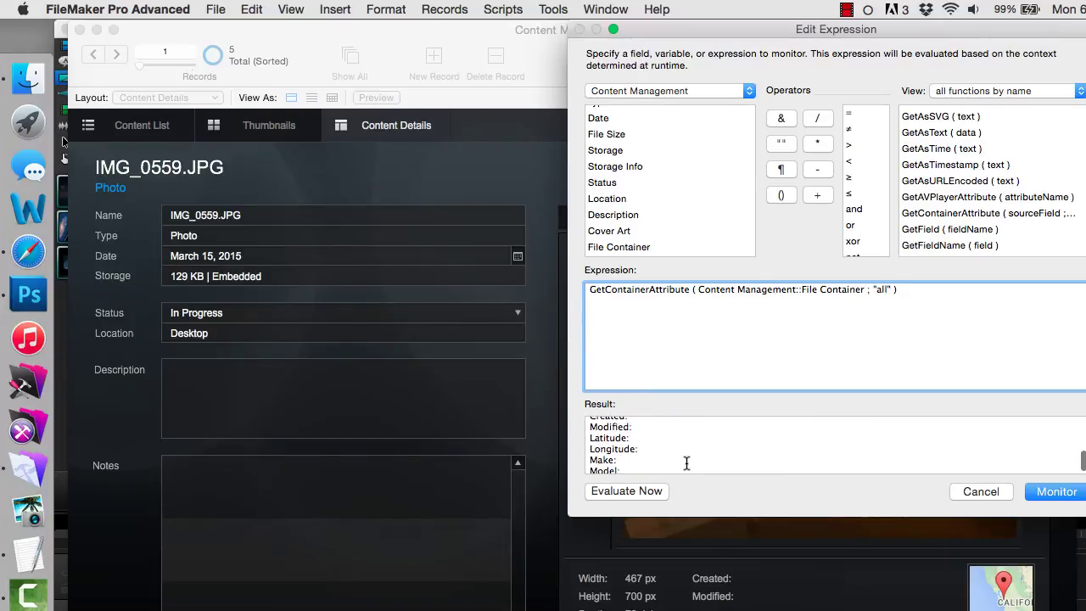
Evaluate the expression again and examine each returned file size, image dimension, DPI, transparency and photo attribute in detail
left_click(651, 492)
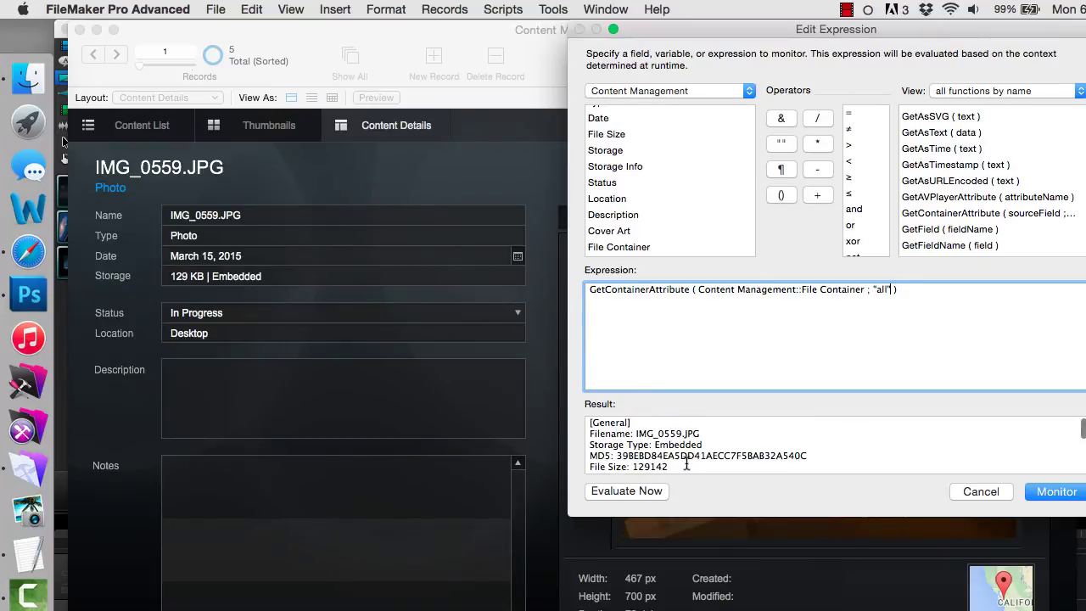
scroll(687, 462, "down", 3)
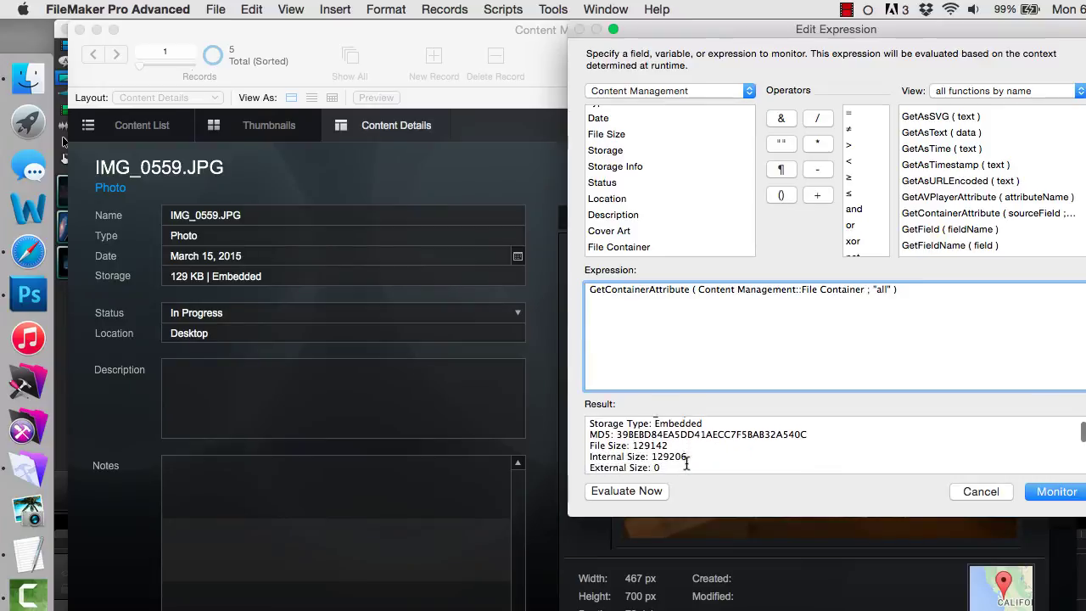
scroll(687, 466, "down", 3)
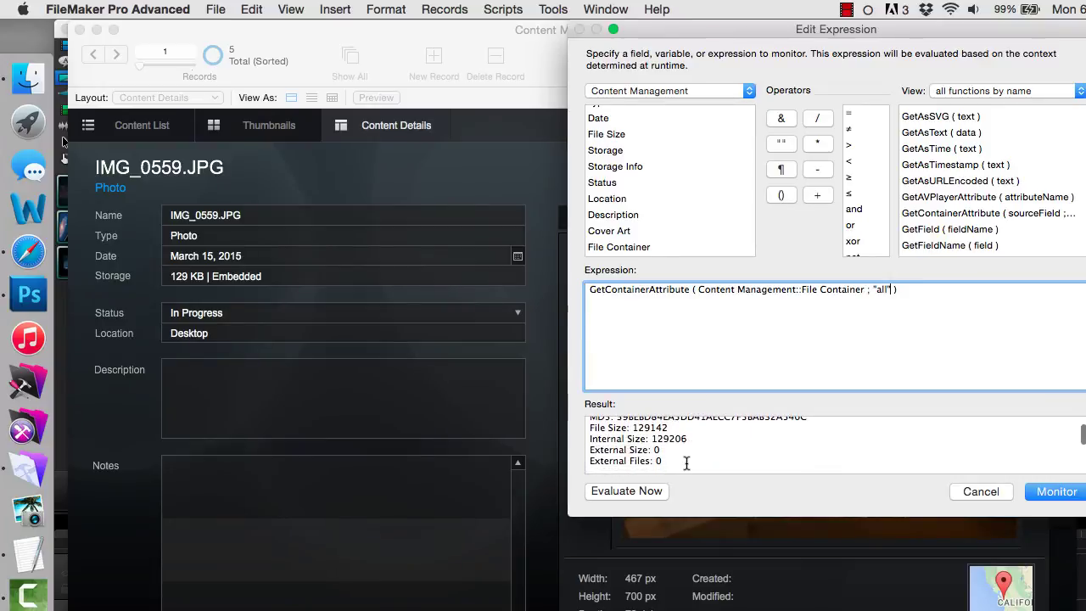
scroll(688, 463, "down", 3)
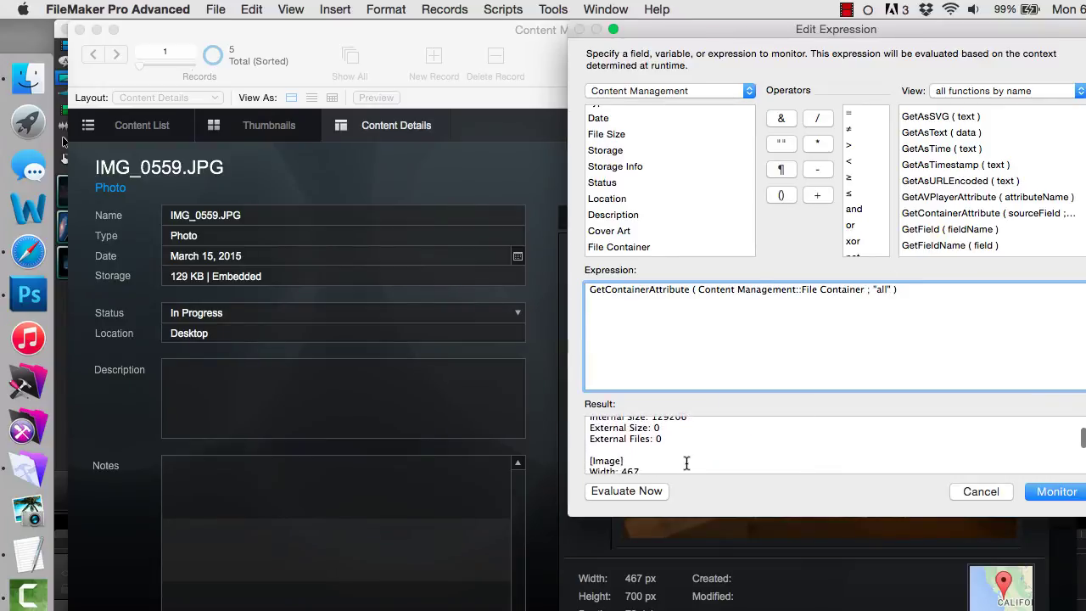
scroll(687, 462, "down", 3)
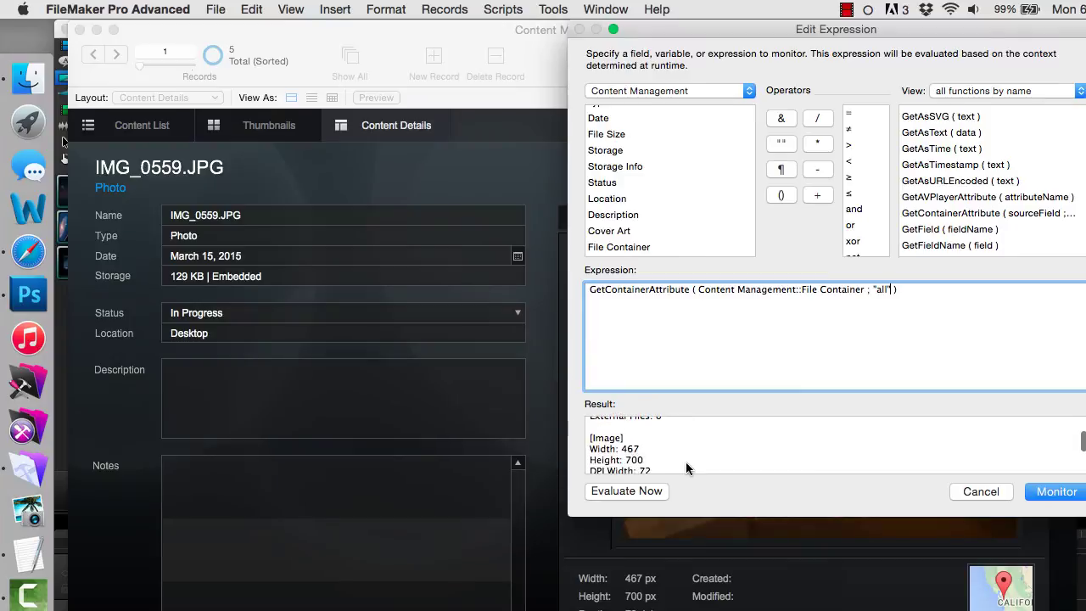
scroll(687, 462, "down", 1)
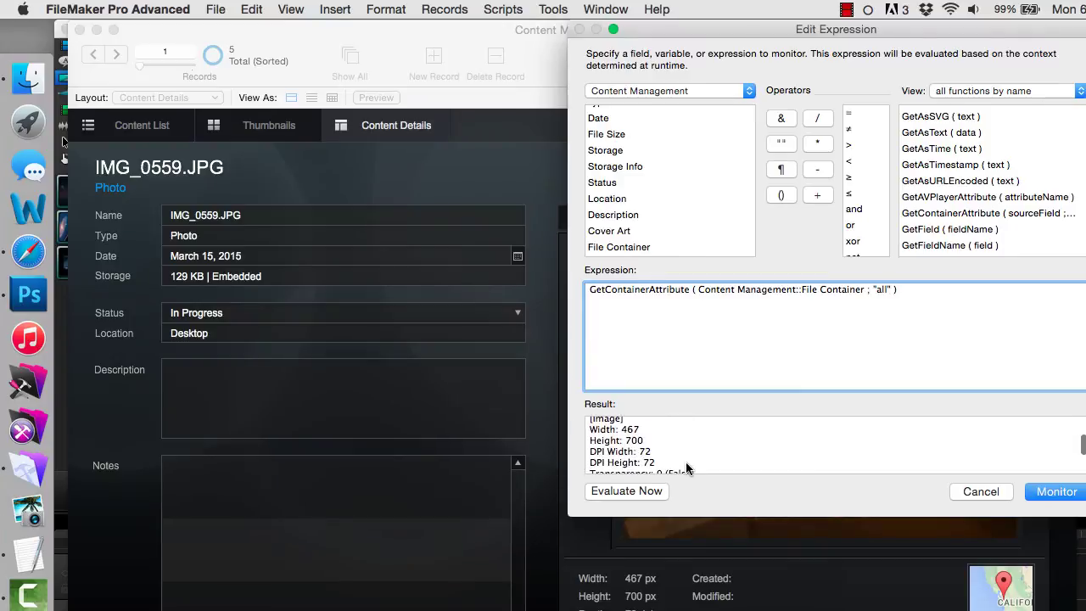
scroll(688, 462, "down", 3)
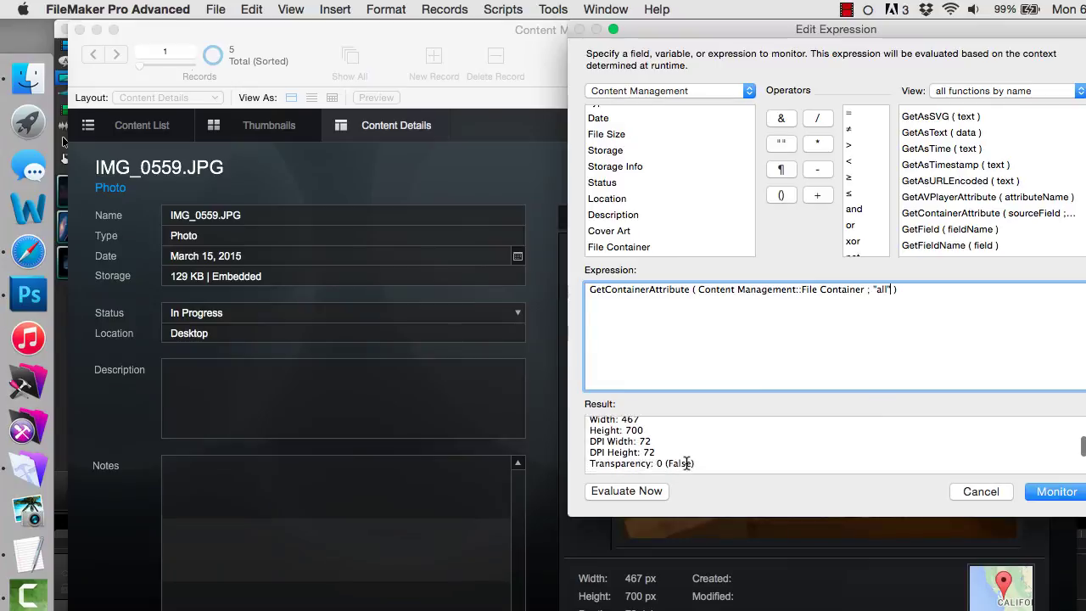
scroll(687, 464, "down", 1)
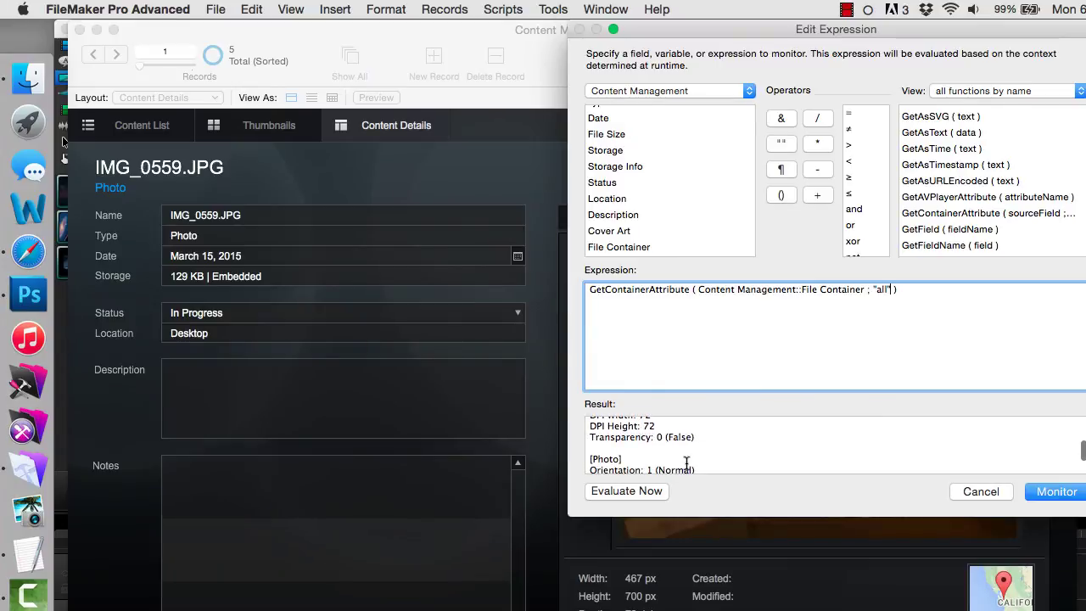
scroll(687, 464, "down", 1)
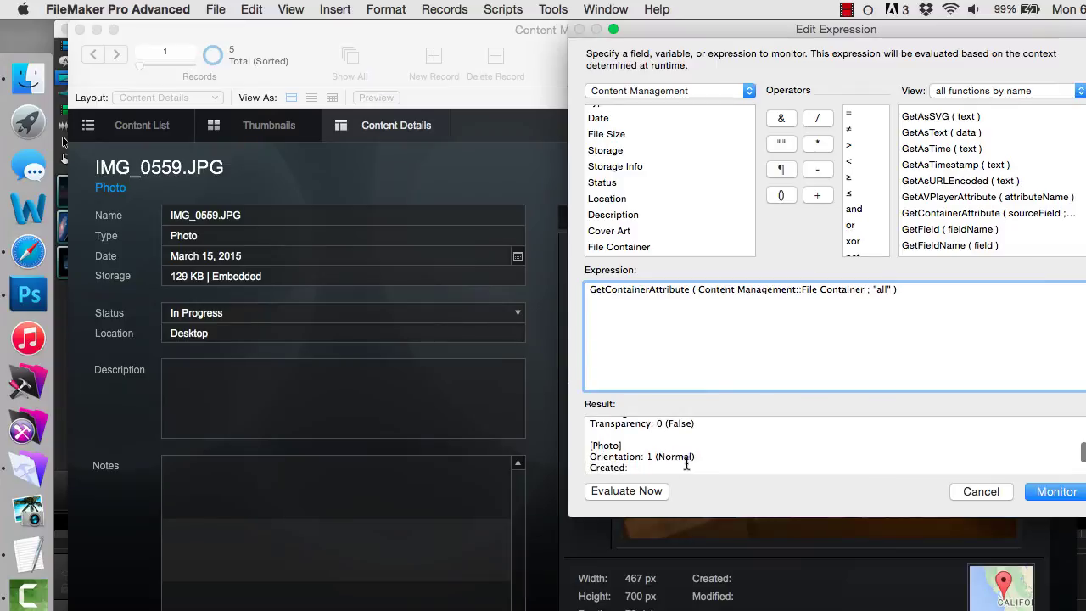
Review the evaluated result from its beginning through the Photo section and highlight the Latitude and Longitude lines
scroll(688, 463, "up", 10)
left_click(721, 463)
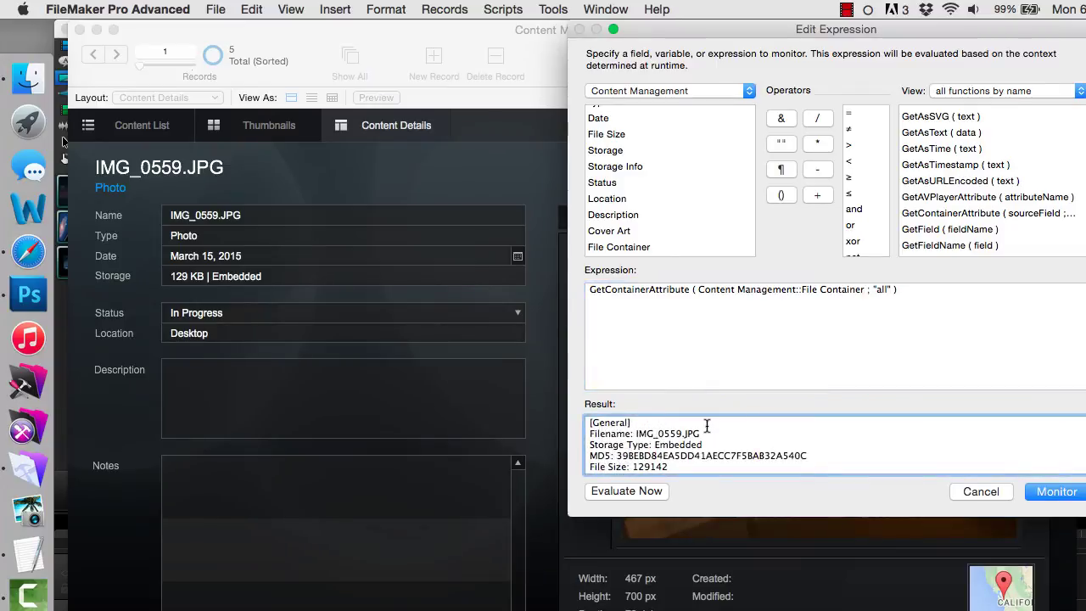
scroll(724, 462, "down", 8)
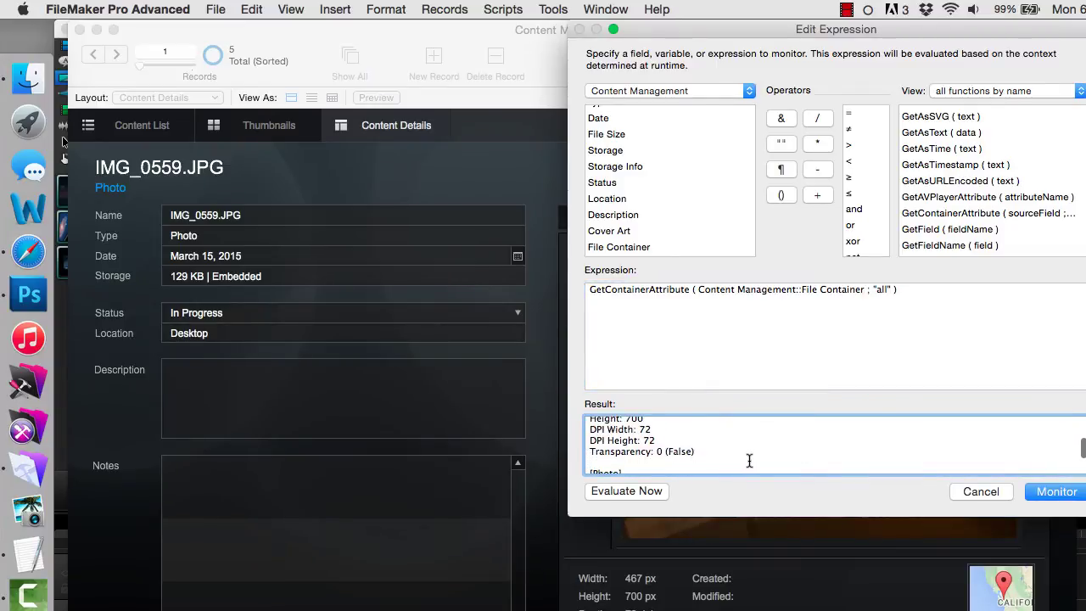
scroll(749, 465, "down", 6)
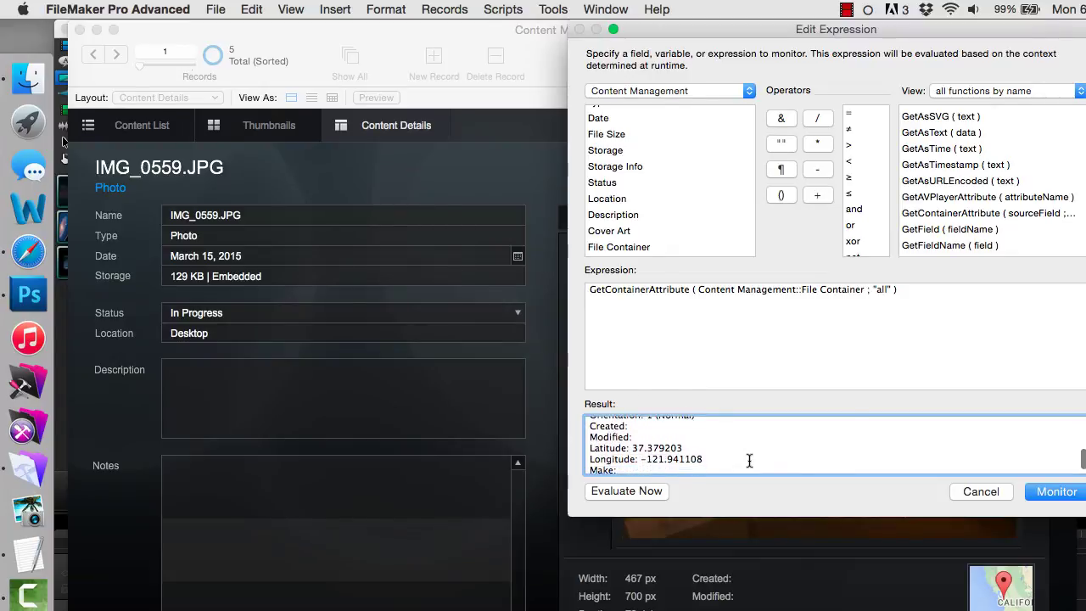
left_click_drag(729, 448, 572, 436)
scroll(751, 449, "down", 1)
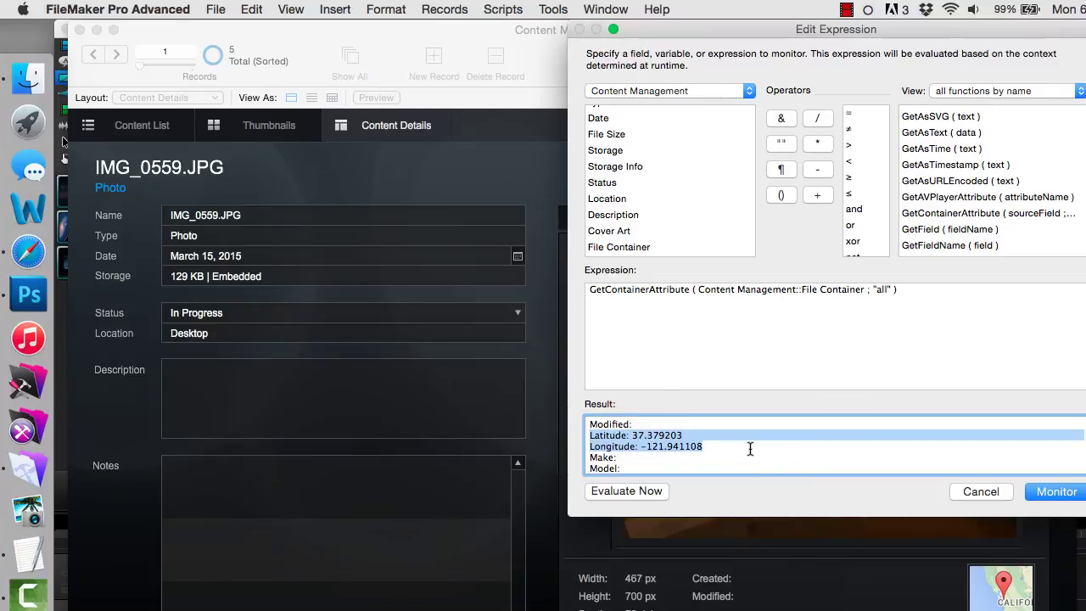
Leave the expression editor and move the Data Viewer window lower so that the photo of the current record is clear
left_click(980, 493)
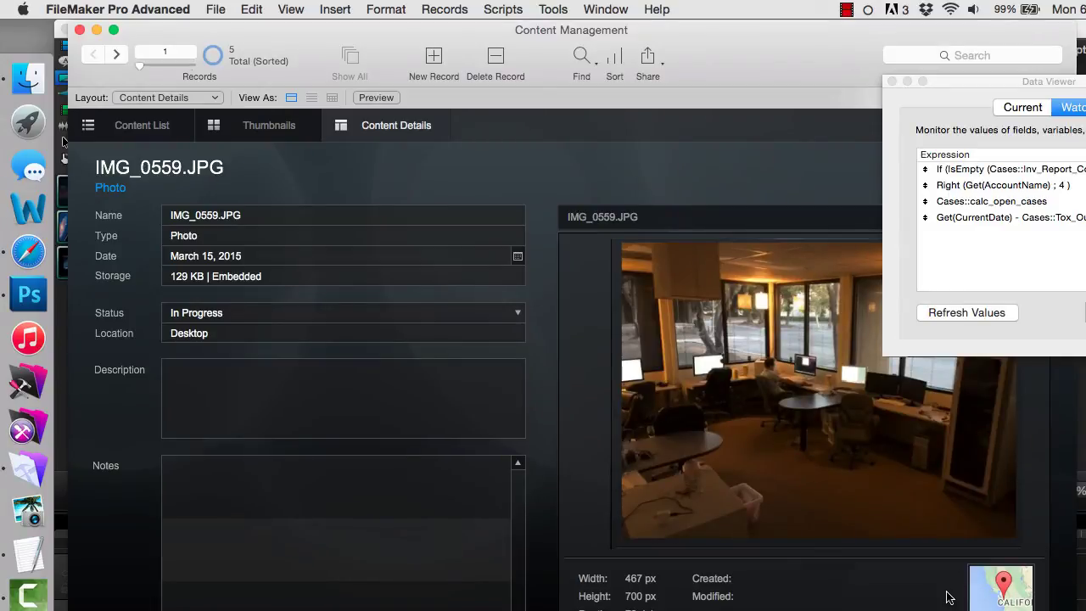
left_click(991, 602)
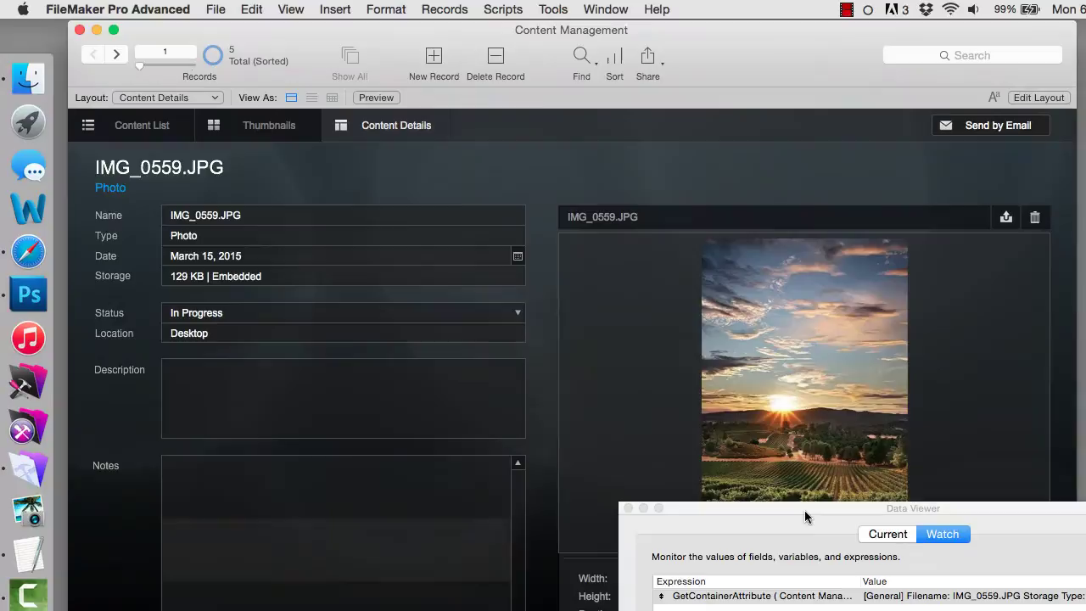
left_click_drag(804, 515, 805, 523)
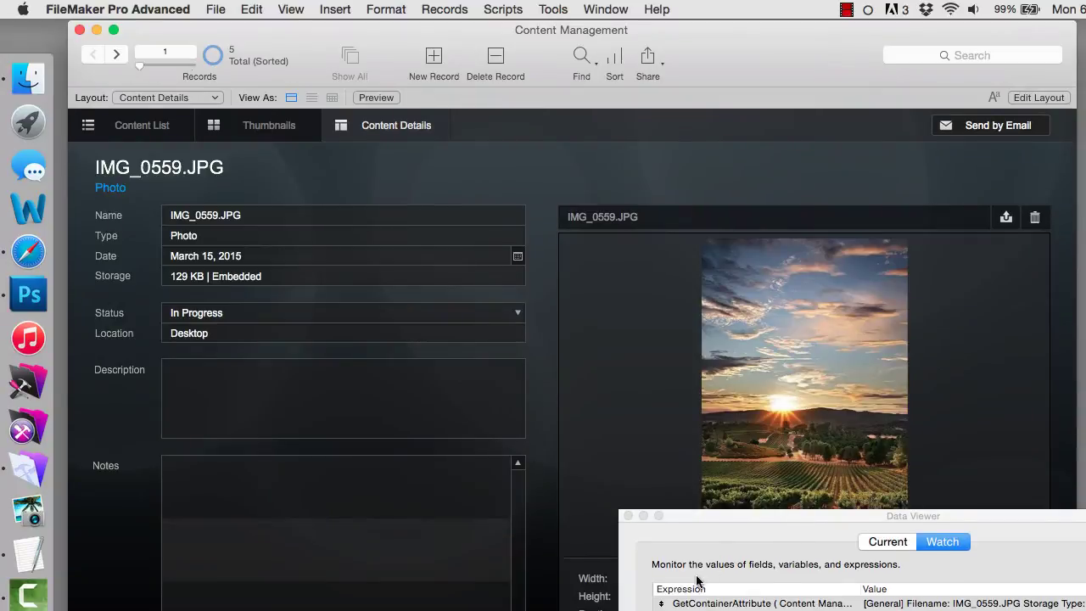
Go to the clickworks_naming_conventions PDF record, open the watched GetContainerAttribute expression and highlight the Image section of its result
left_click(119, 55)
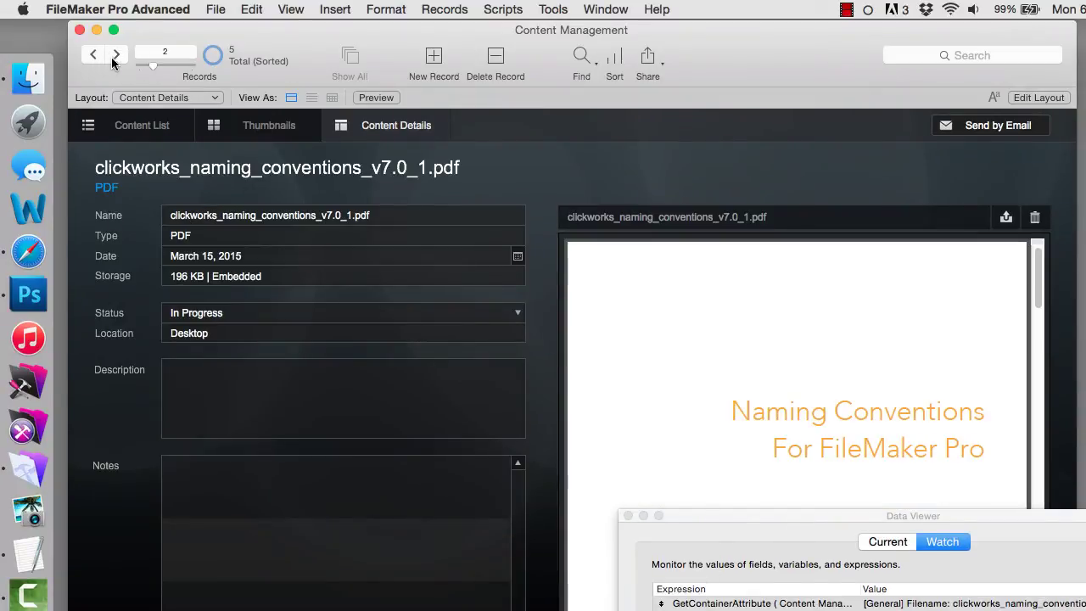
double_click(990, 604)
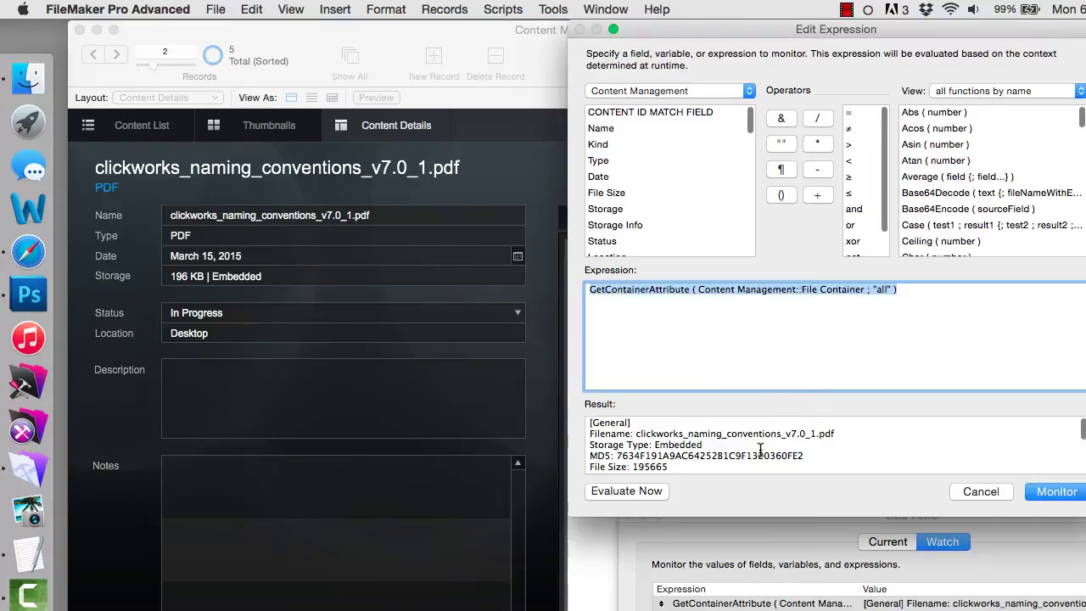
scroll(761, 450, "down", 2)
scroll(760, 450, "down", 4)
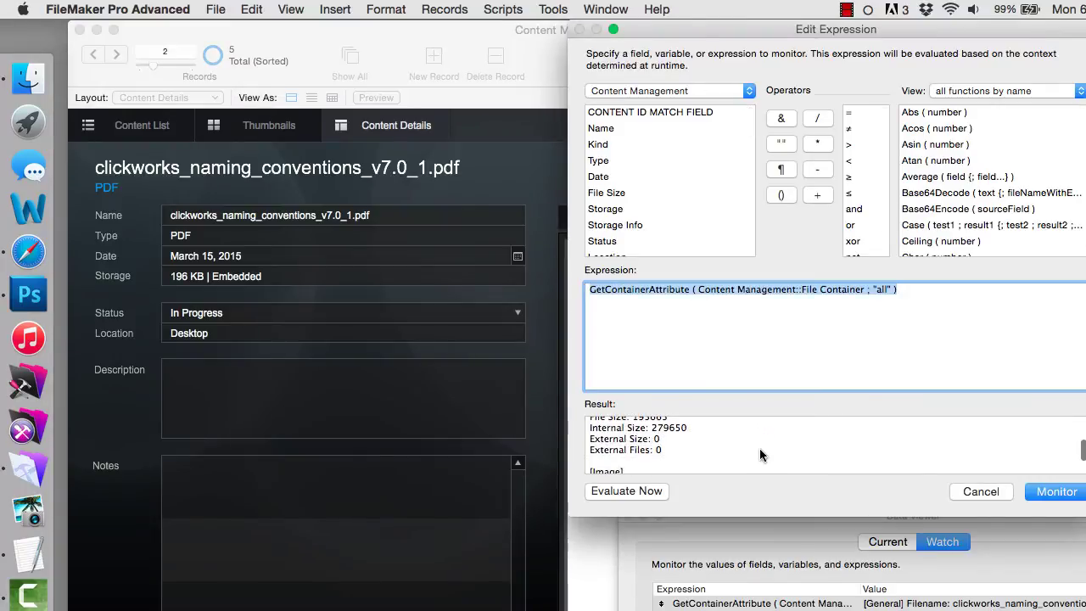
left_click(679, 472)
key("shift+Up")
key("shift+Up")
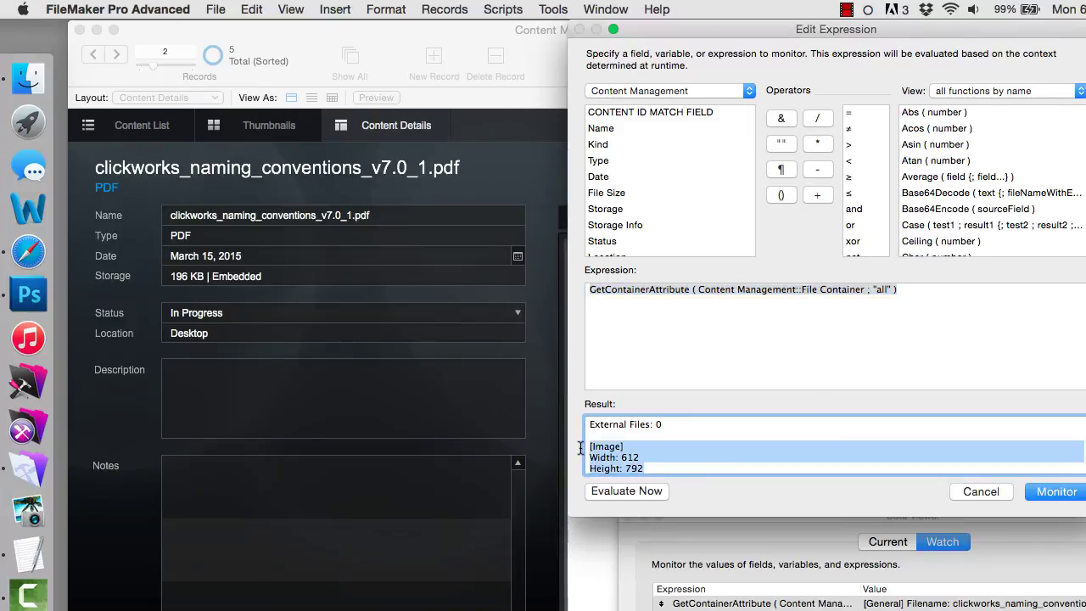
key("shift+Home")
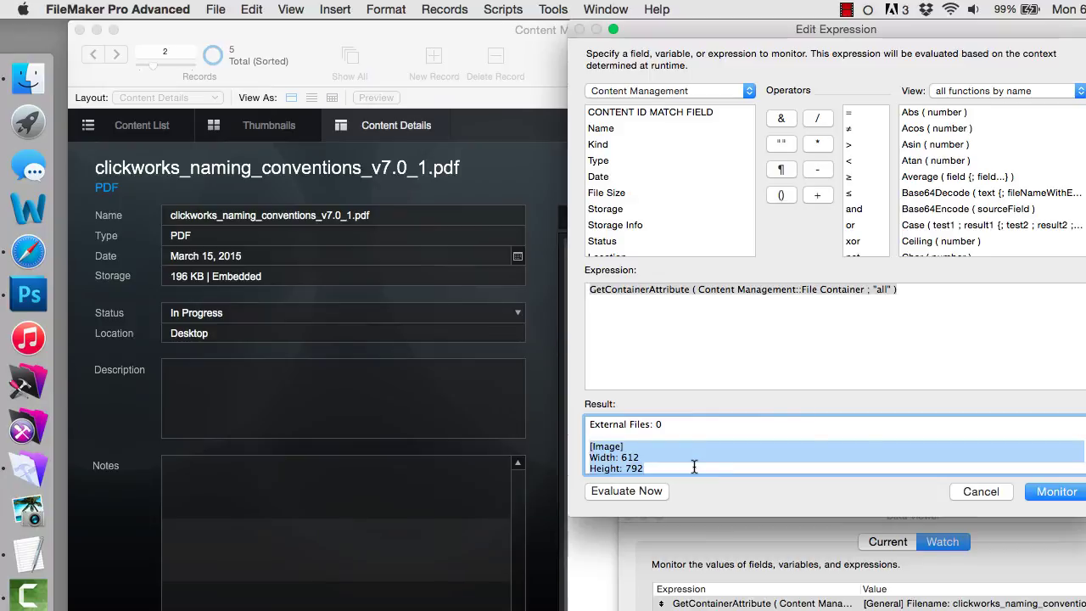
key("Escape")
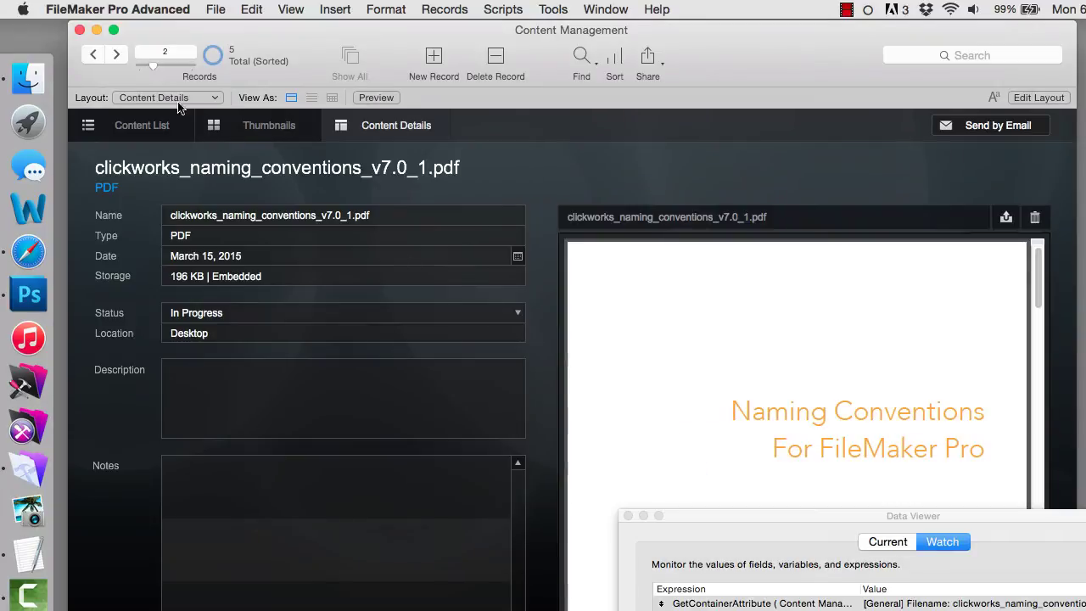
Go to the security_guide PDF record, open the watched expression and highlight the image Width and Height in its result
left_click(118, 54)
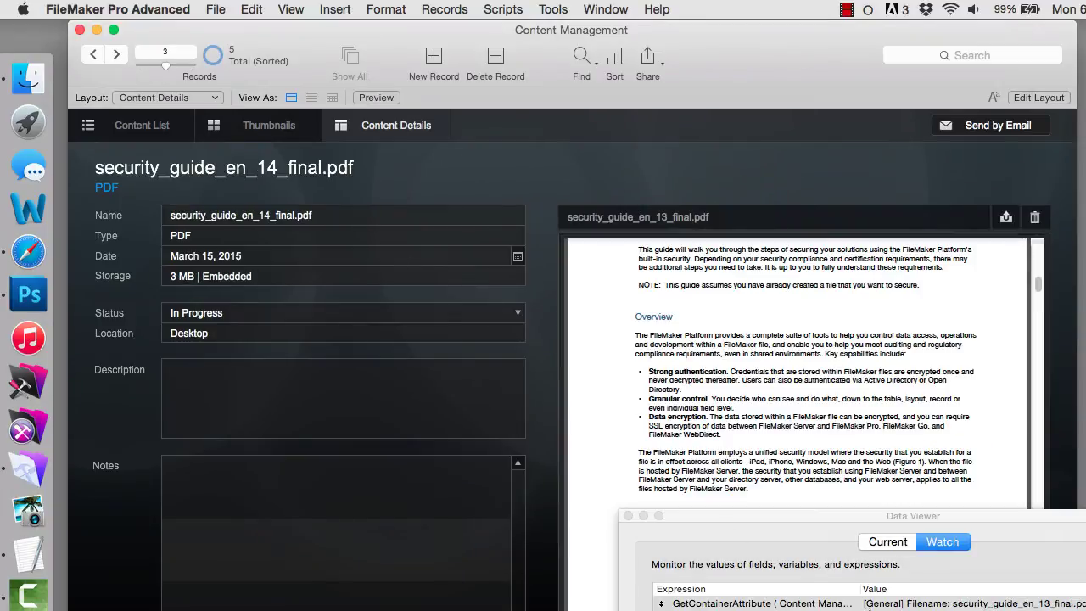
double_click(906, 606)
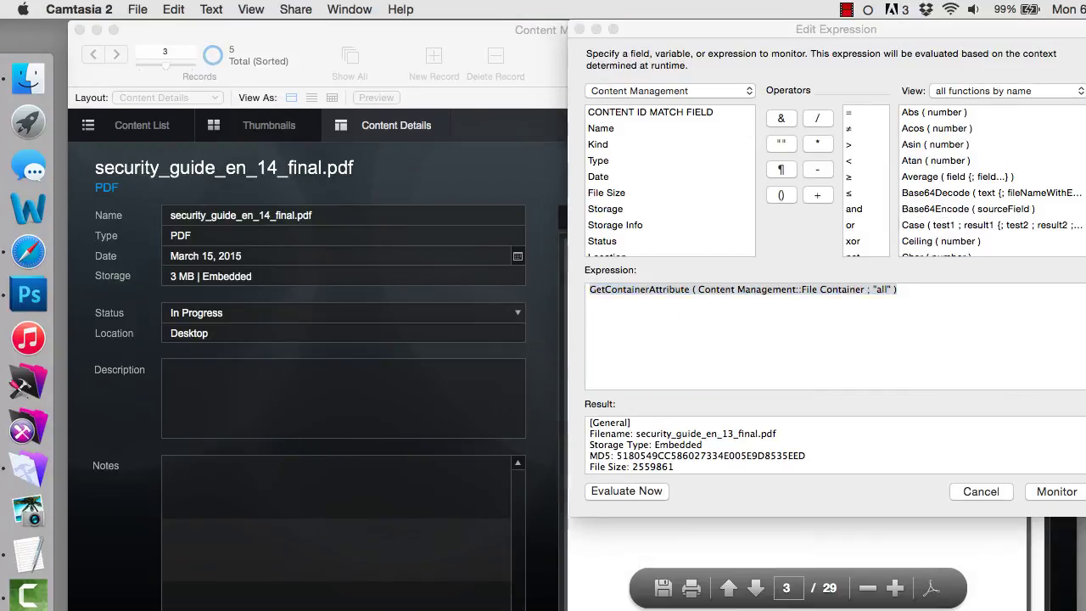
left_click(744, 450)
scroll(744, 450, "down", 6)
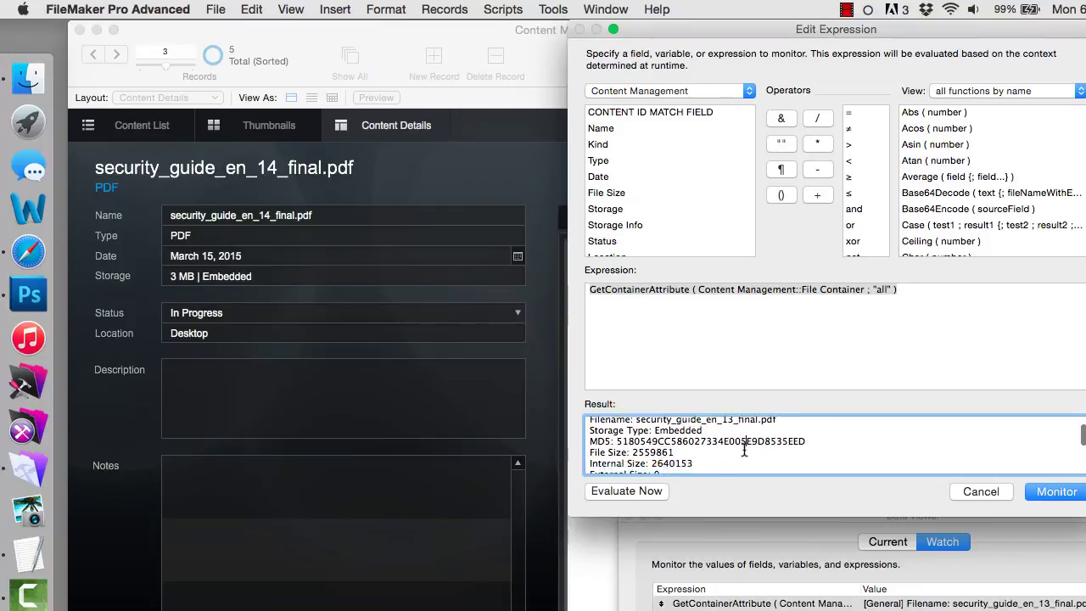
scroll(745, 450, "down", 2)
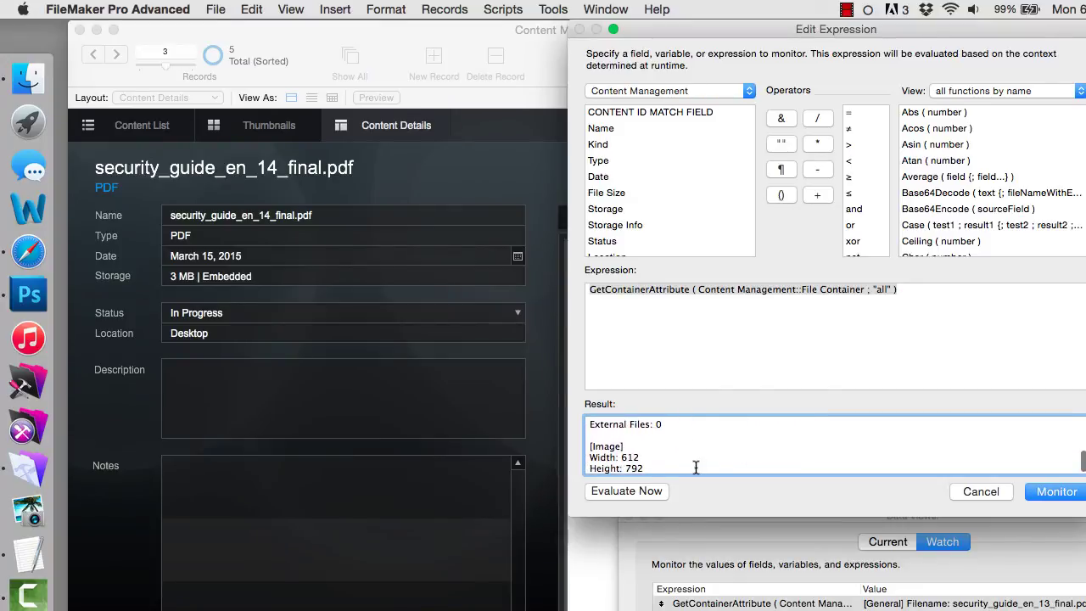
left_click_drag(643, 468, 581, 454)
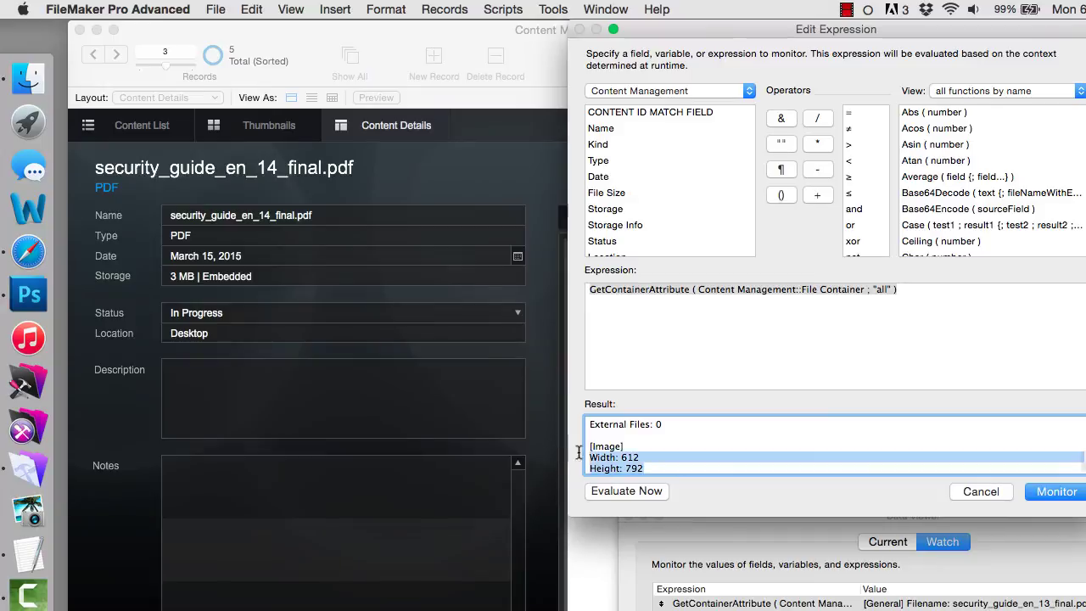
key("Return")
Go to the 02 Animals.mp3 record, open the watched GetContainerAttribute expression and review its result through the end of the Audio section
left_click(116, 55)
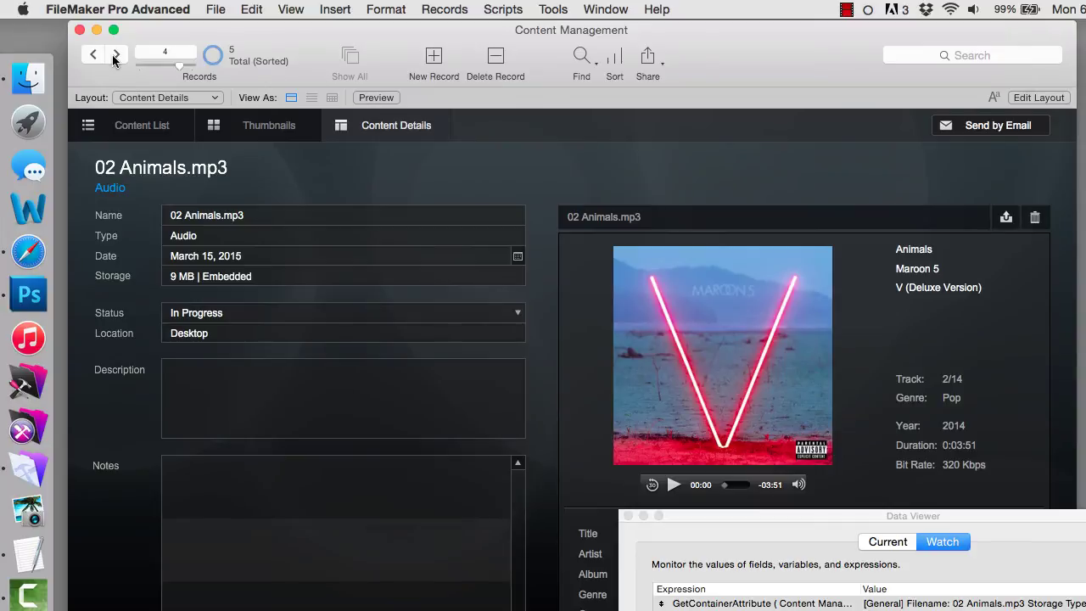
double_click(753, 604)
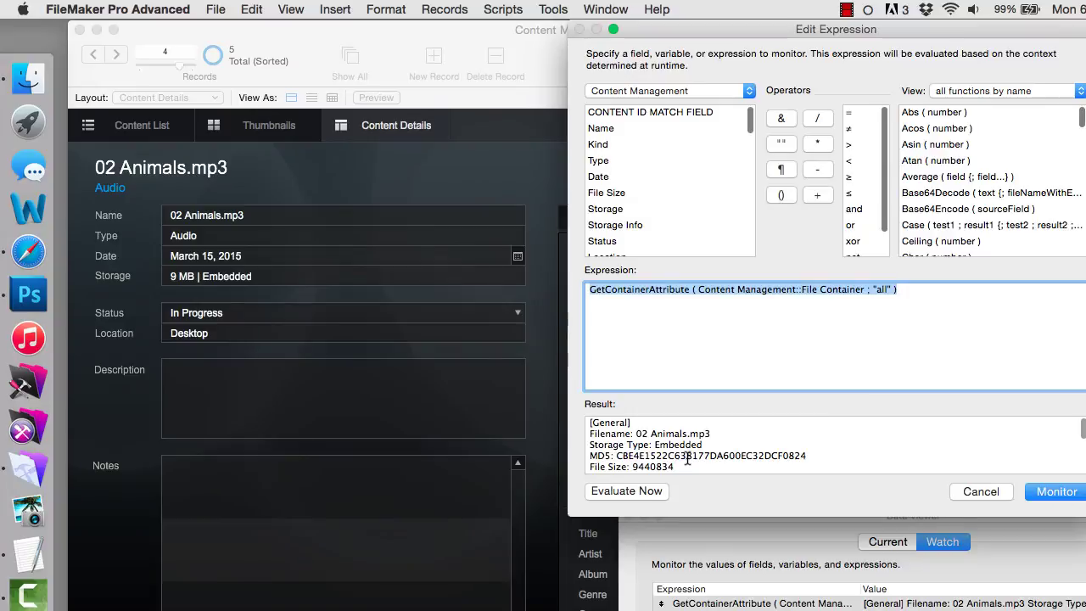
left_click(741, 441)
scroll(742, 438, "down", 2)
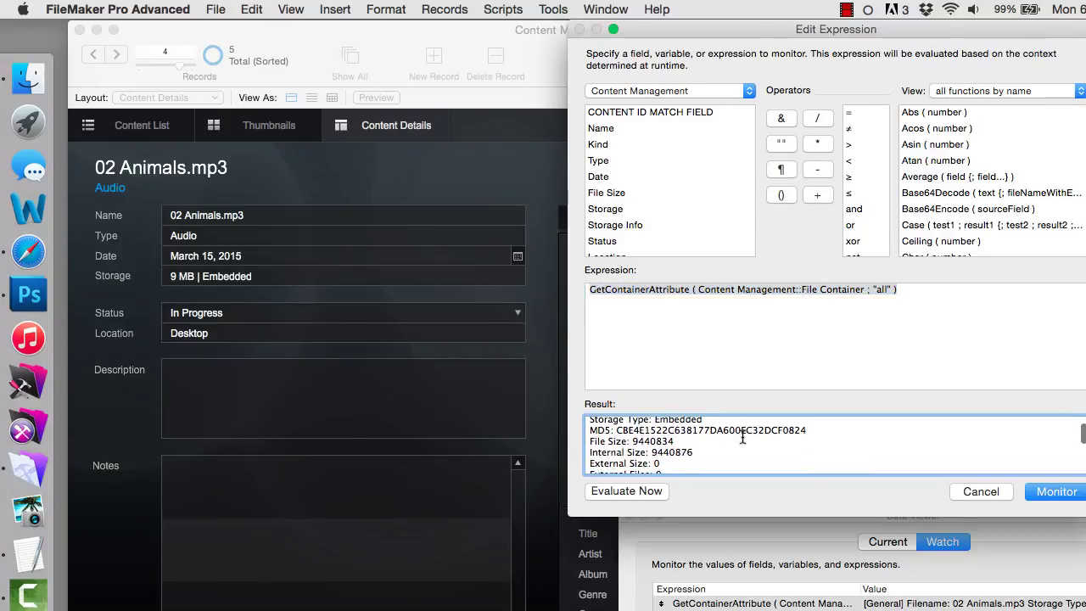
scroll(742, 437, "down", 3)
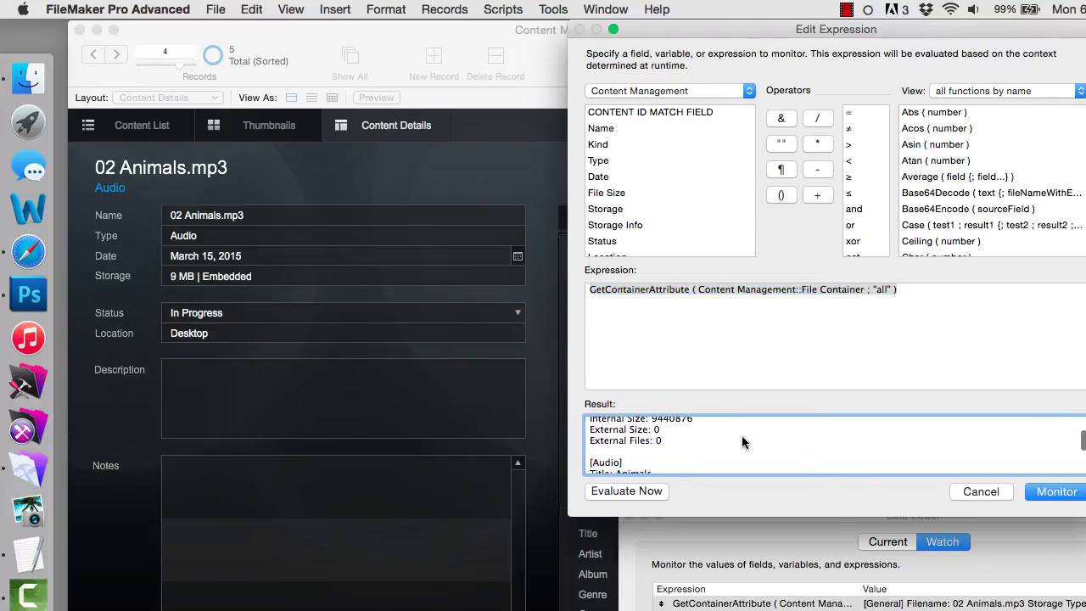
scroll(742, 438, "down", 6)
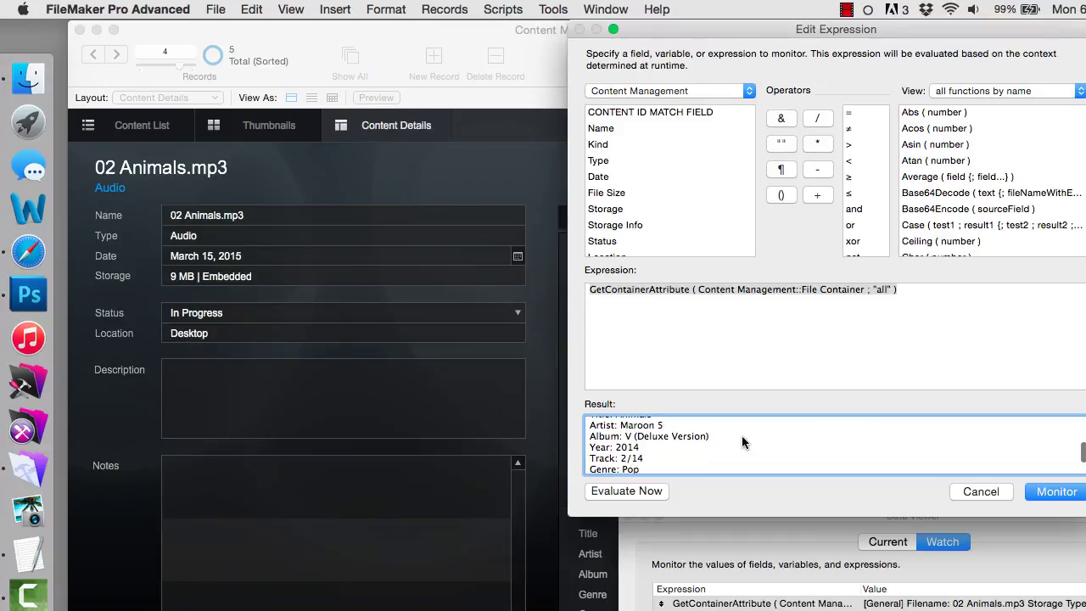
scroll(741, 440, "down", 1)
scroll(742, 442, "down", 4)
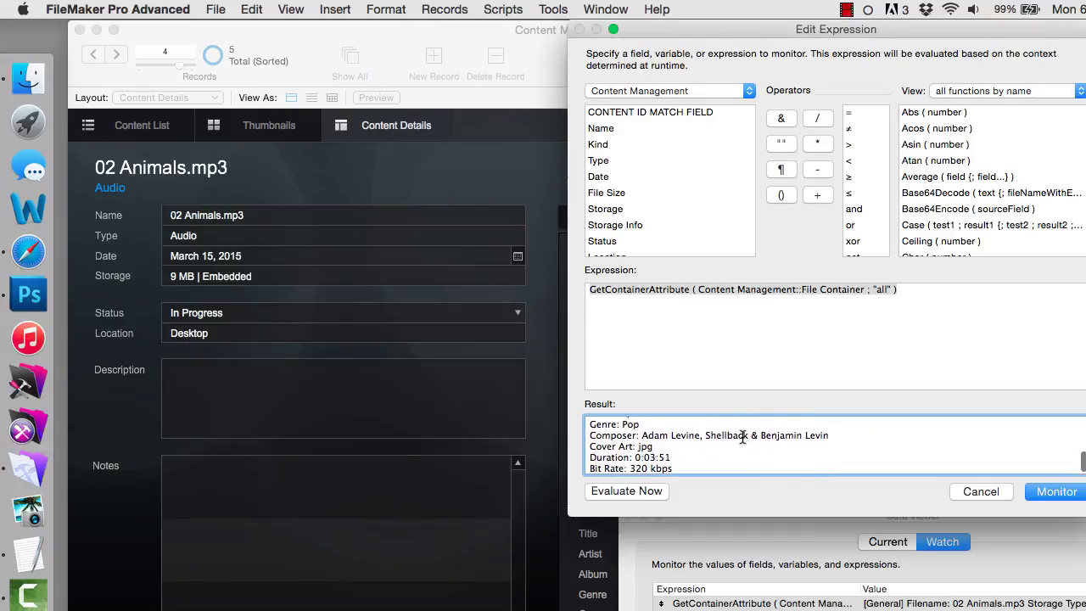
left_click(981, 490)
Go to the SEO list for the Video Production Team.docx record, open the watched expression, review its result and select all the result text
left_click(117, 55)
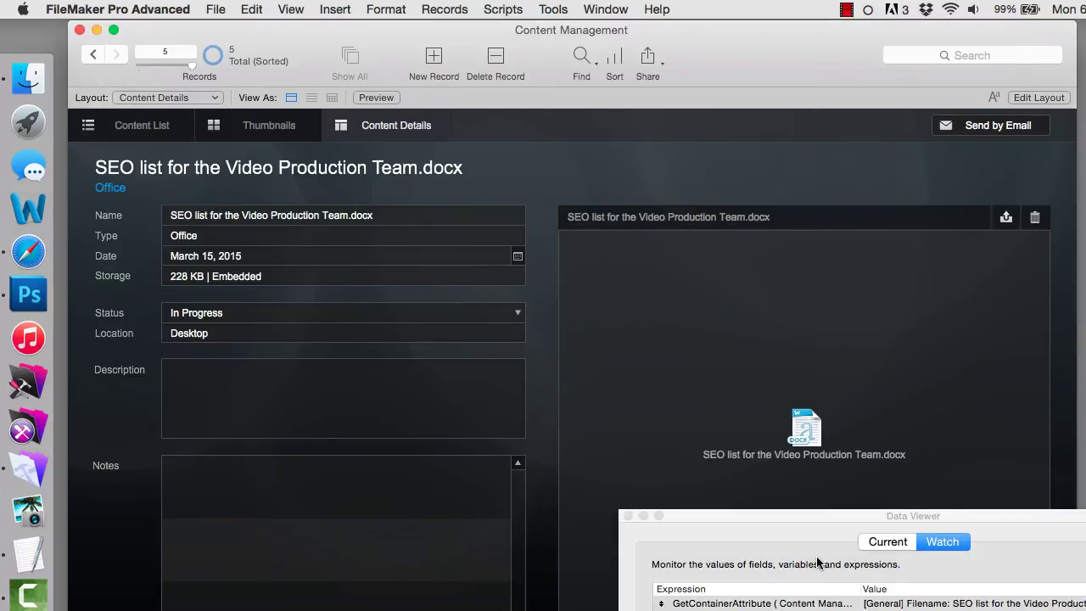
double_click(999, 606)
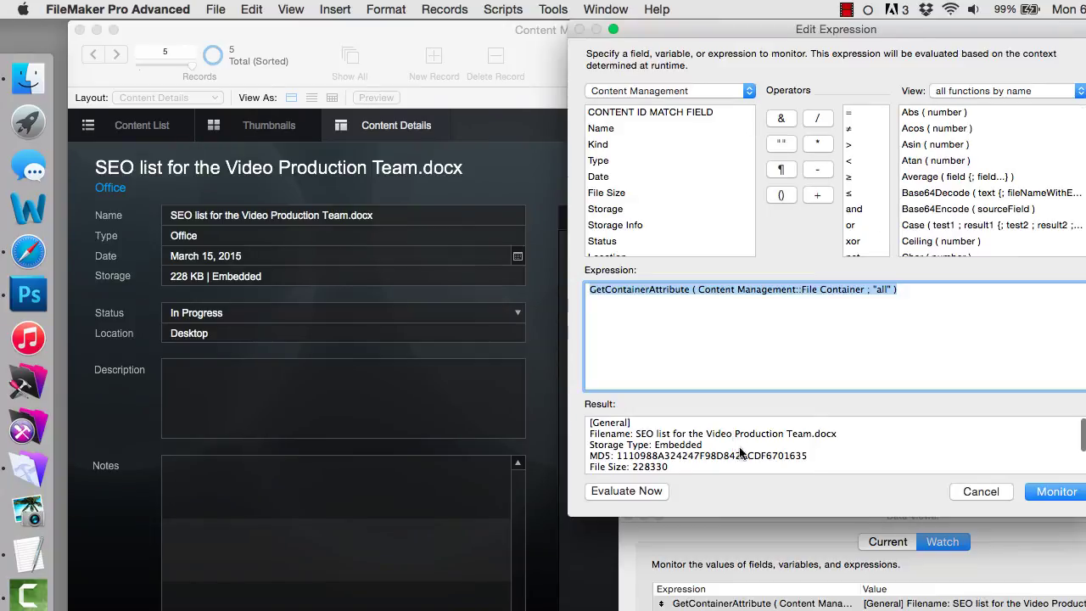
scroll(740, 450, "down", 4)
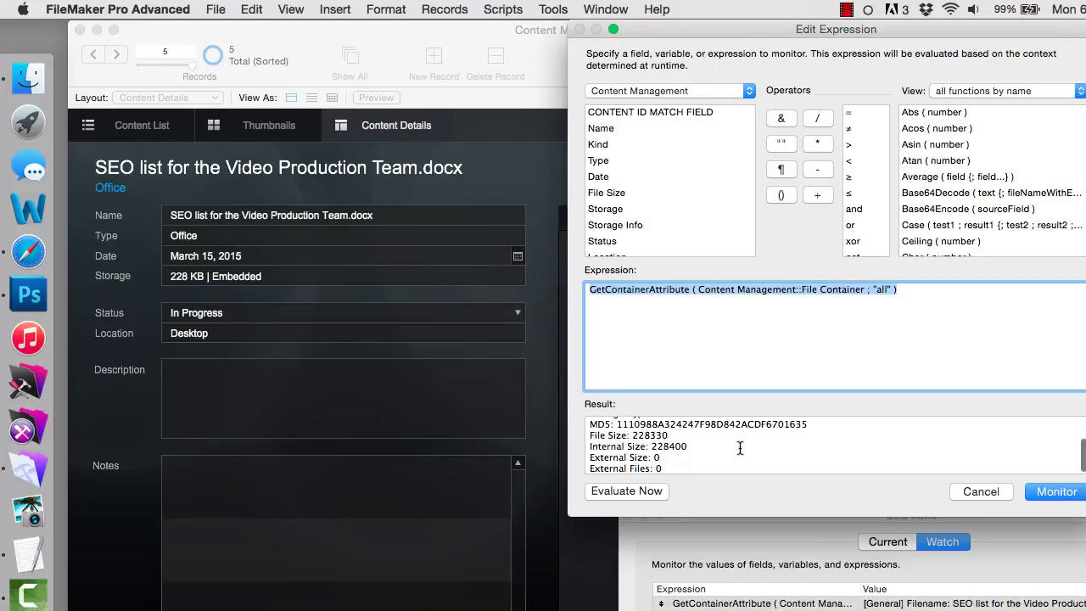
scroll(740, 449, "up", 3)
scroll(740, 448, "up", 1)
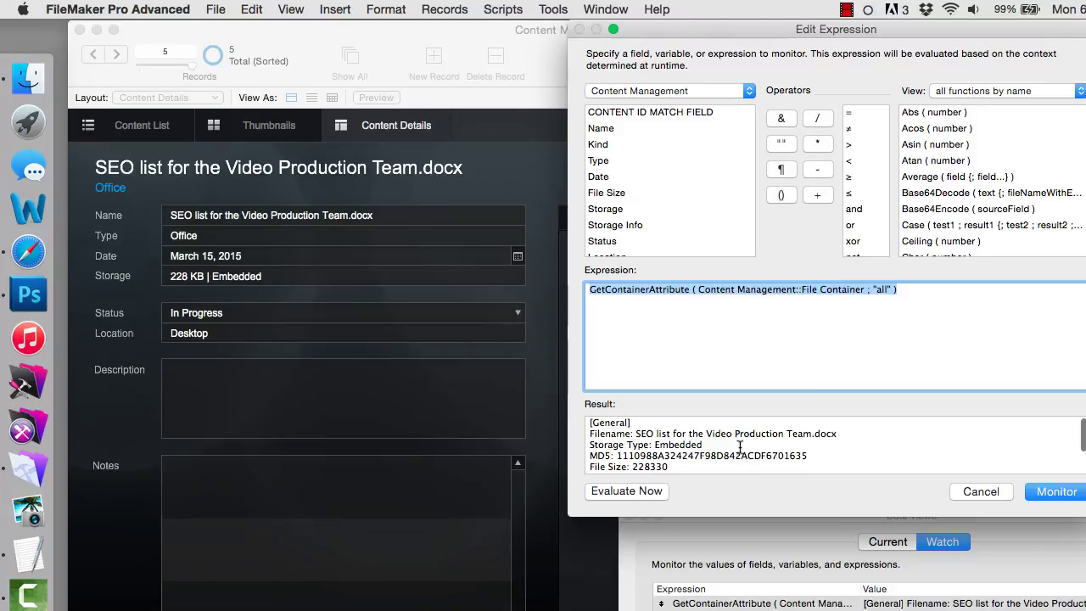
left_click(838, 434)
key("super+a")
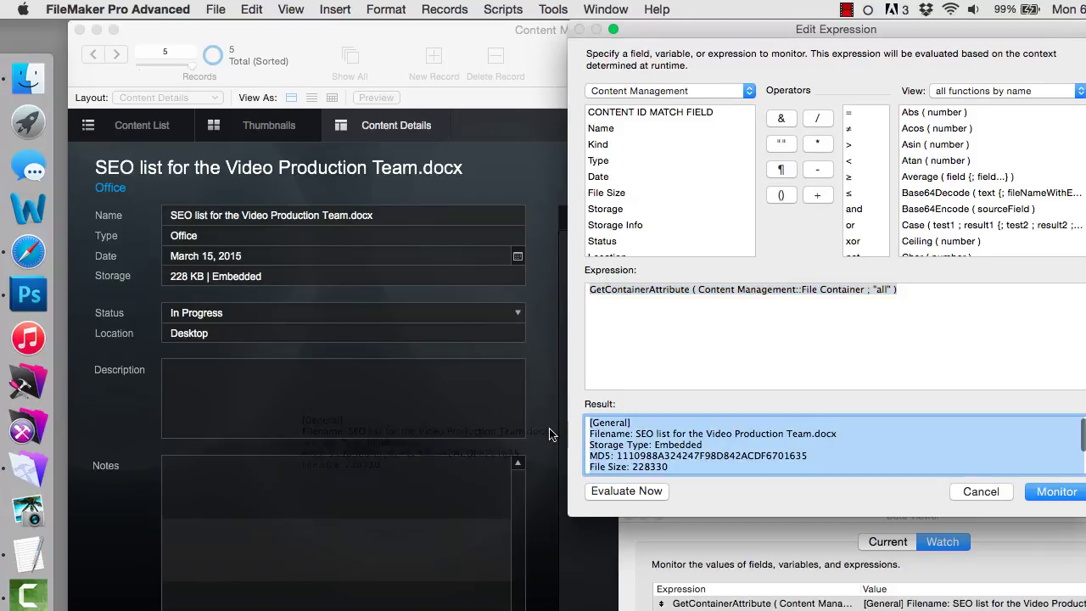
Leave the expression editor without changes and close the Data Viewer window
left_click(974, 493)
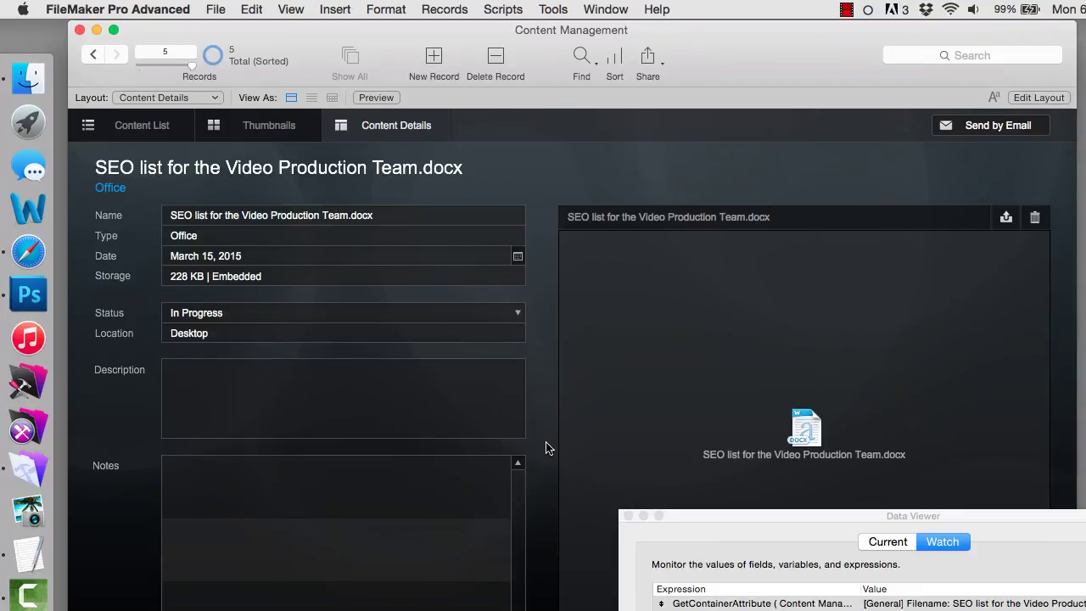
left_click_drag(678, 519, 683, 36)
left_click(616, 36)
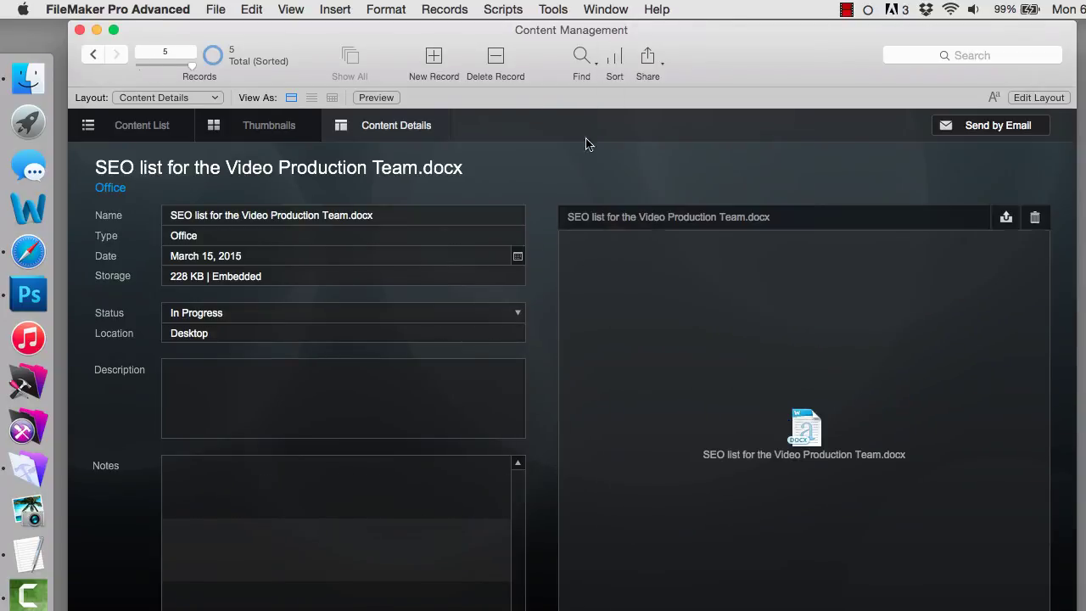